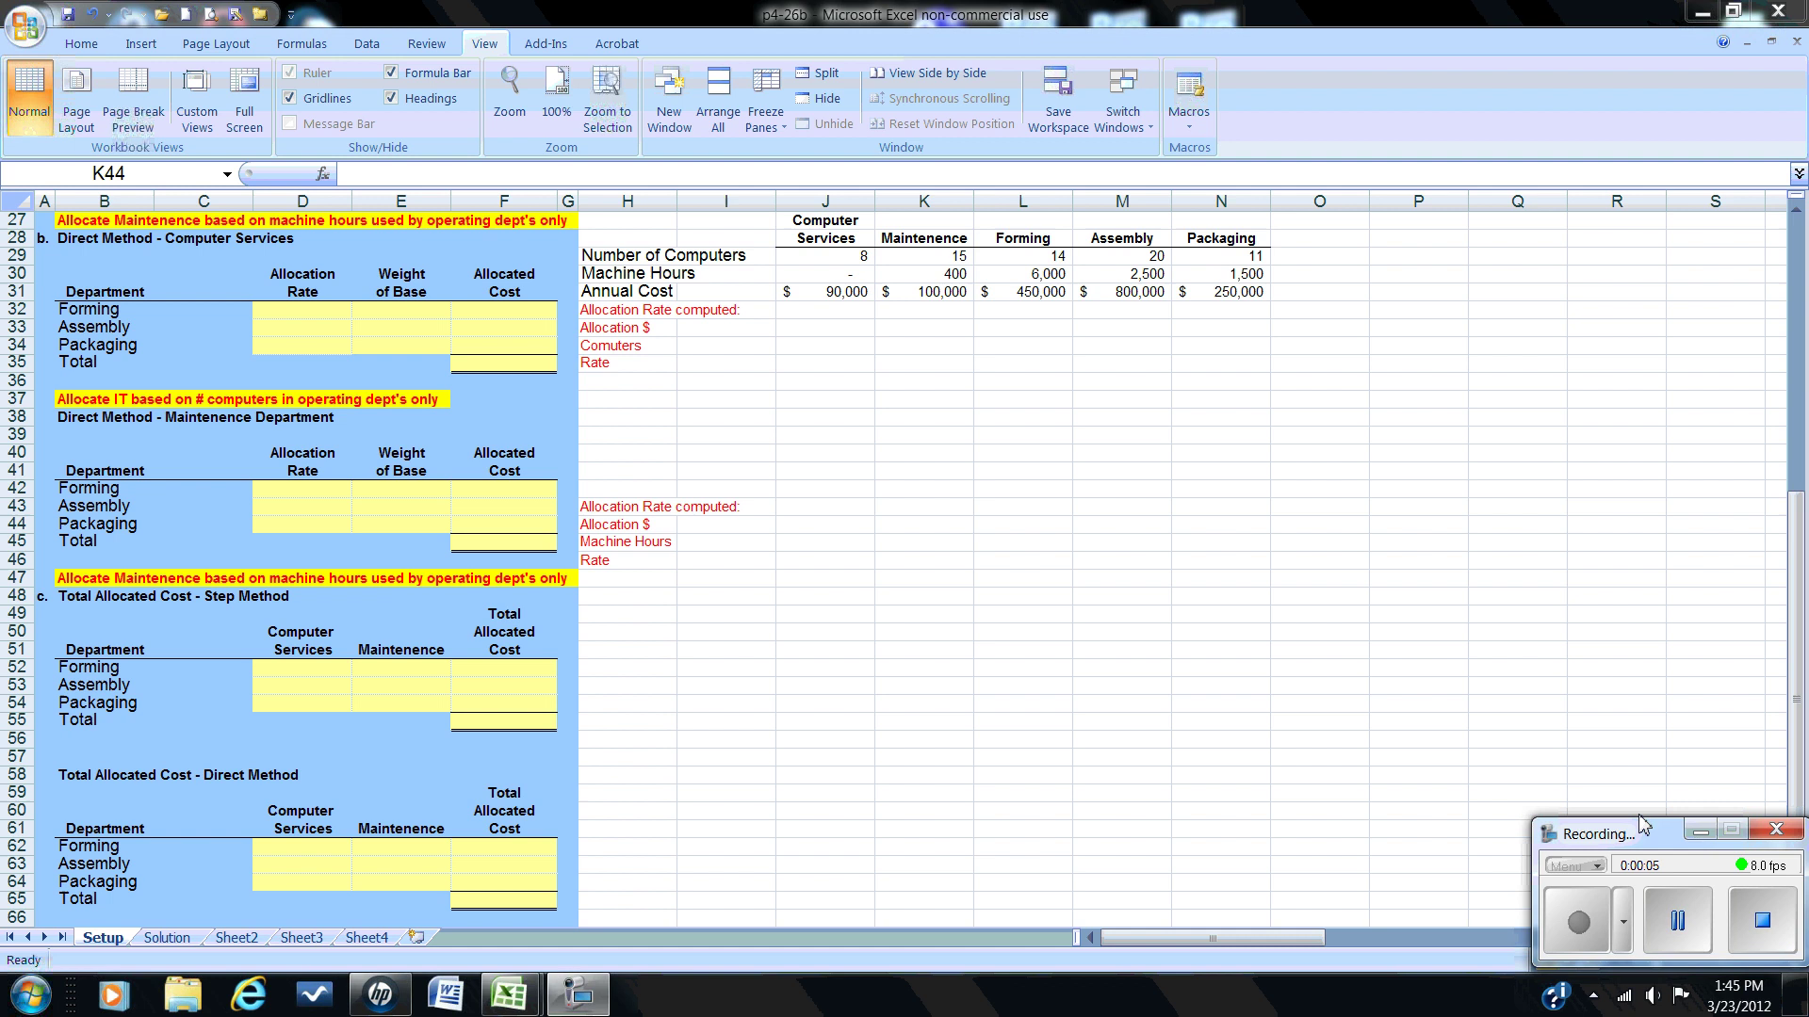
Step: Dismiss the colour-scheme notification and link I33 to the $90,000 computer services cost (=J31)
{"action": "left_click", "coordinate": [1695, 834]}
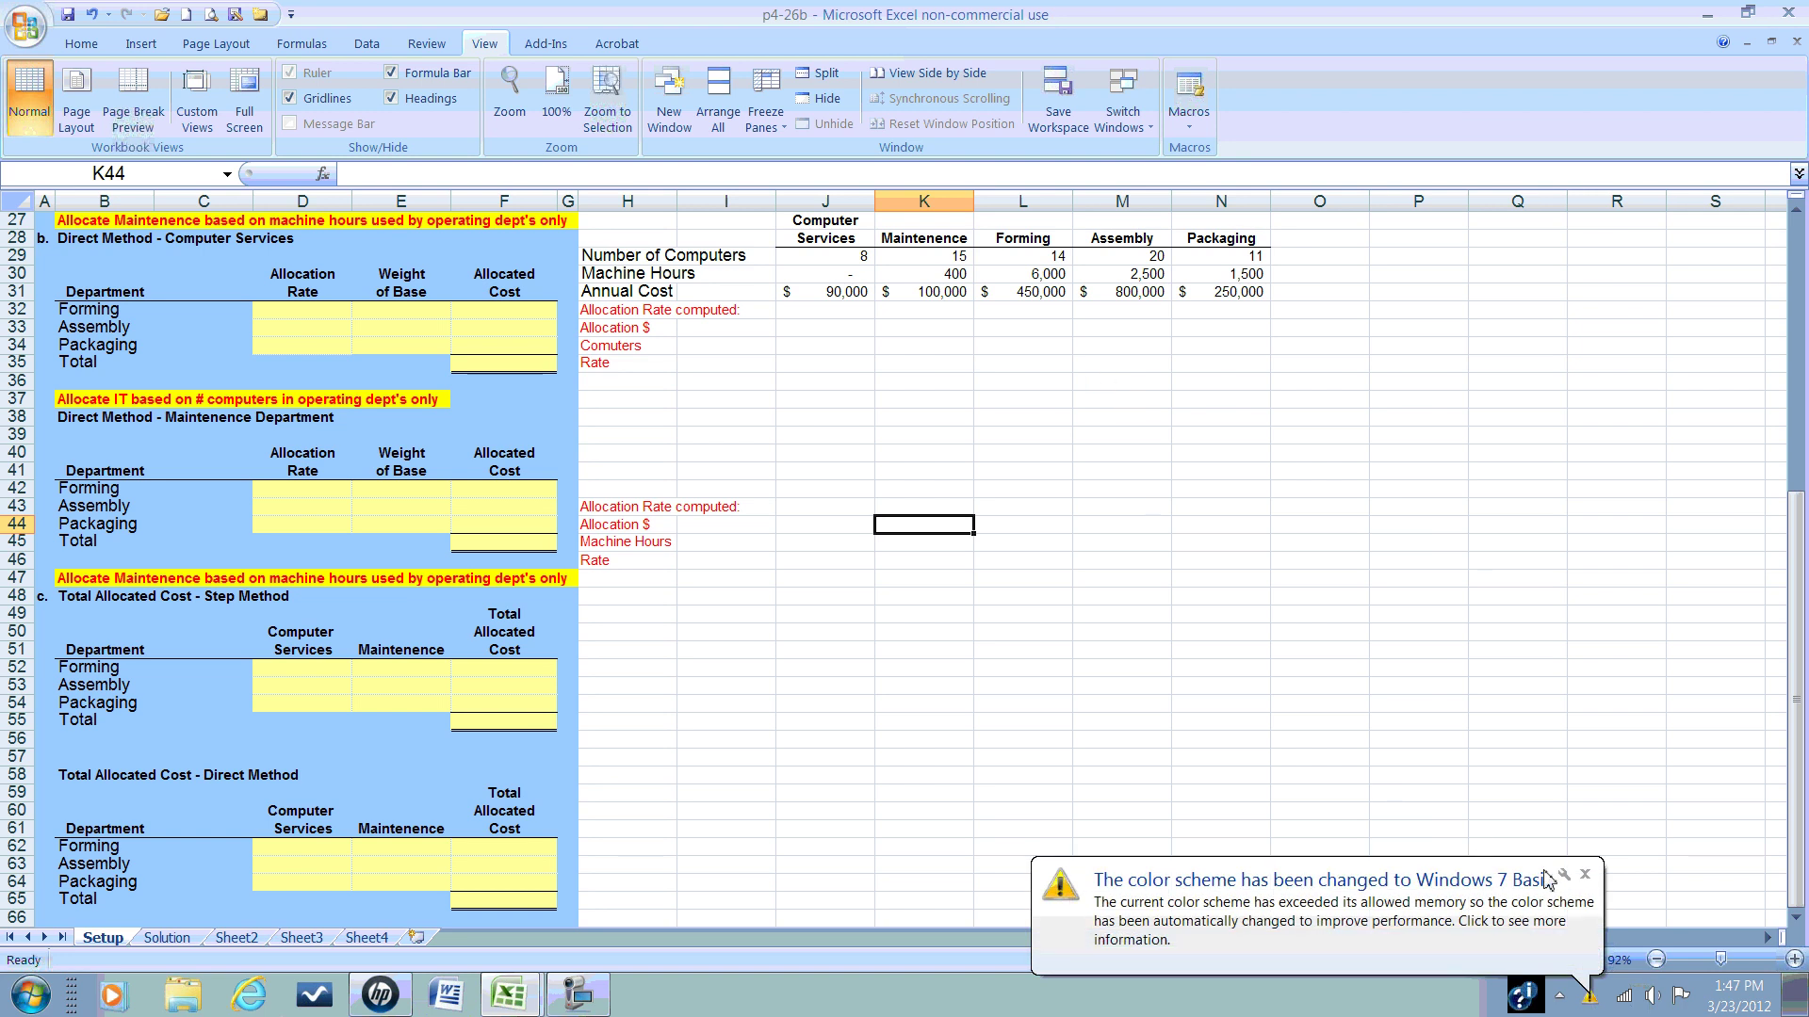
{"action": "left_click", "coordinate": [1585, 876]}
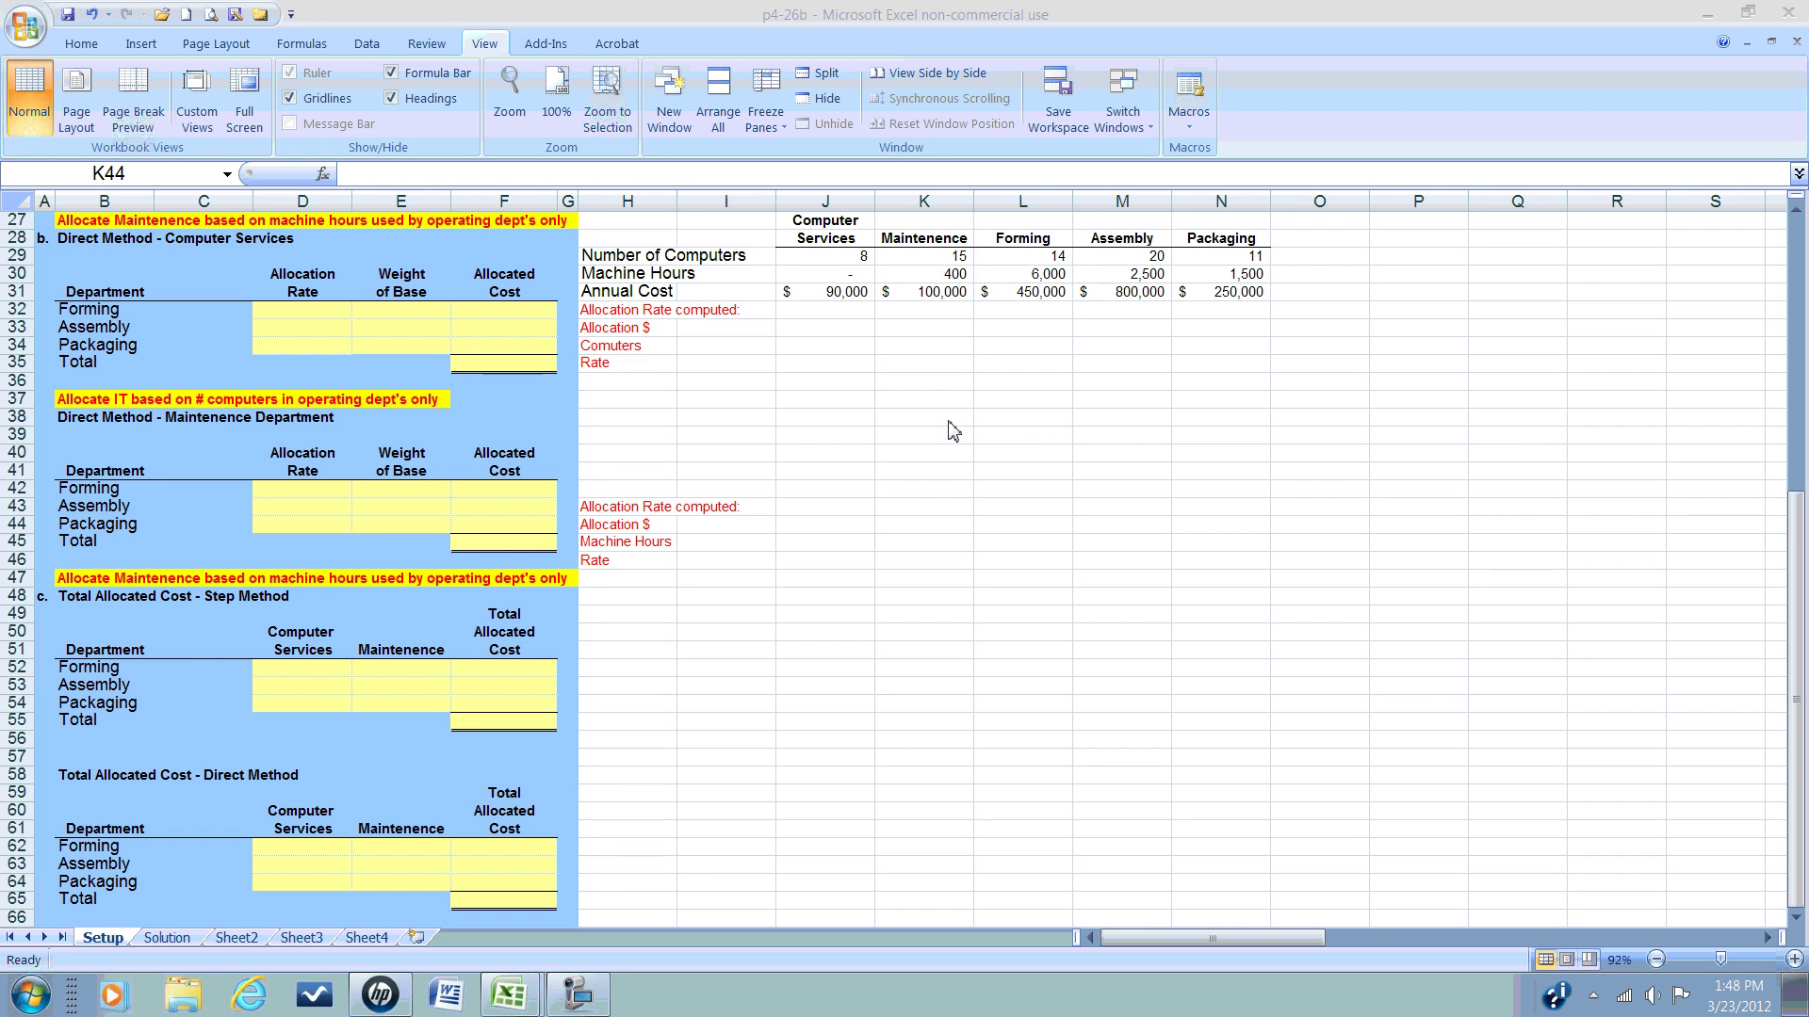
{"action": "left_click", "coordinate": [733, 329]}
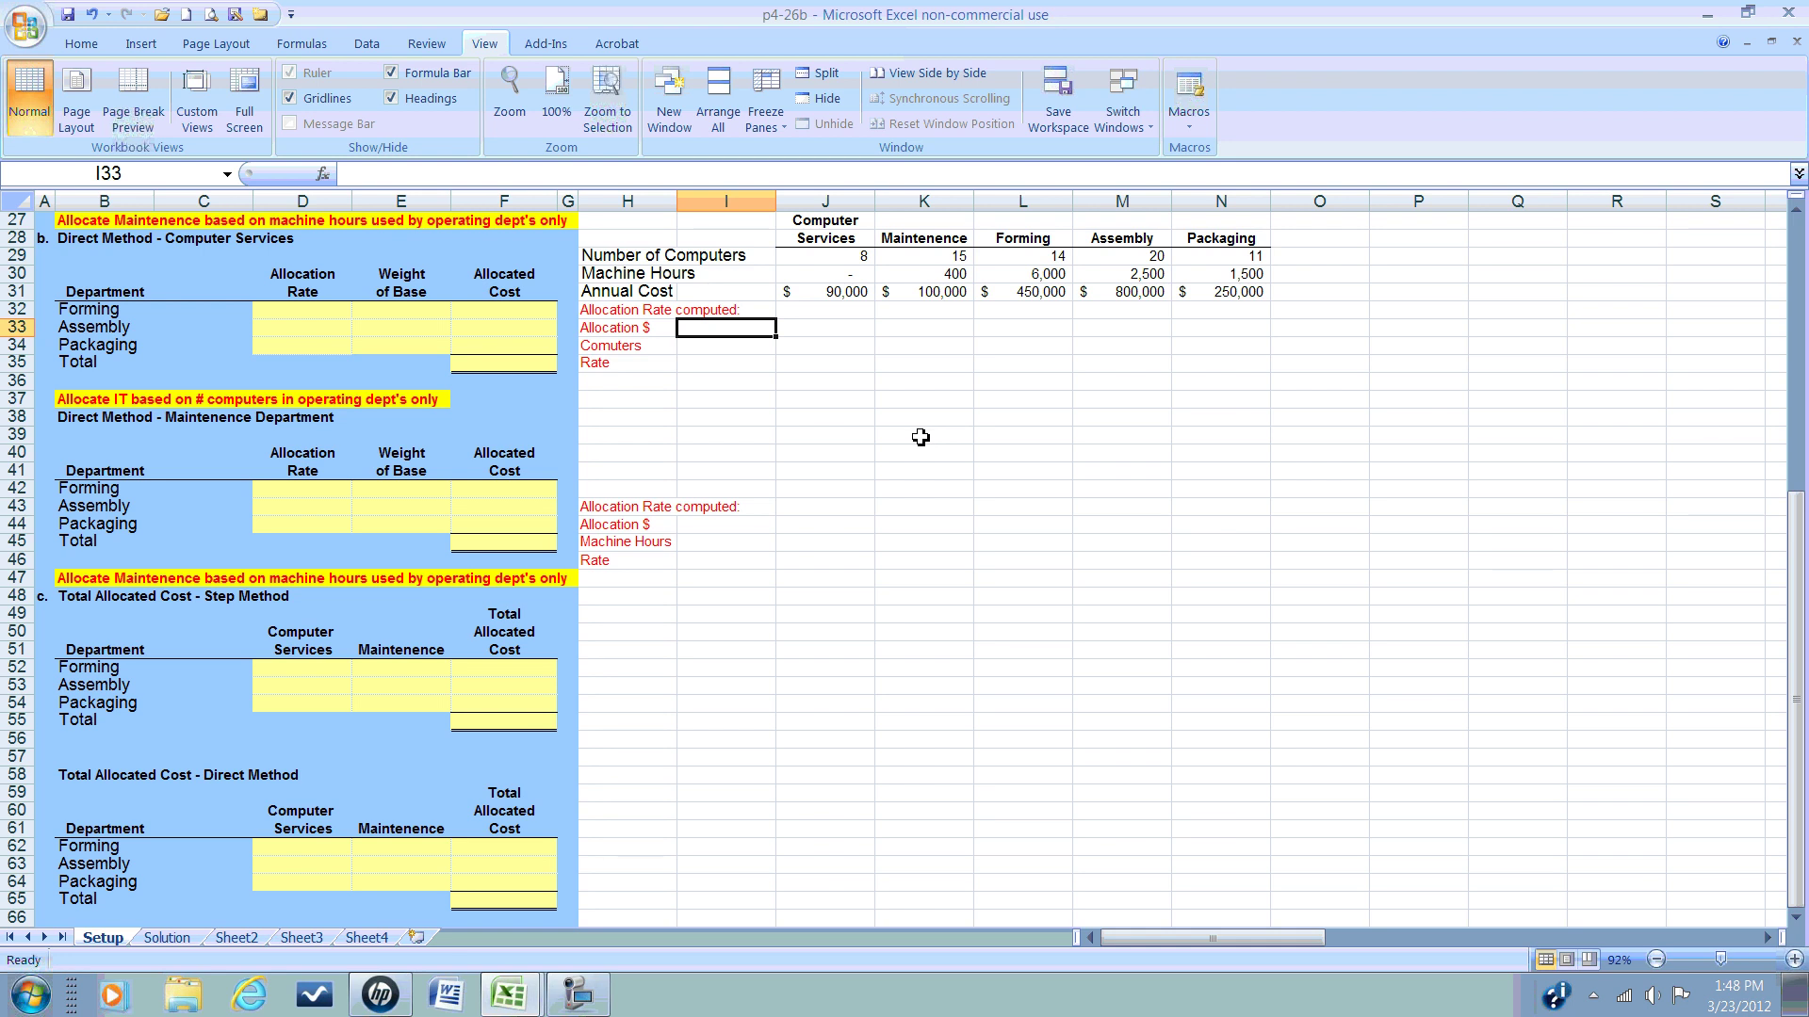
{"action": "type", "text": "="}
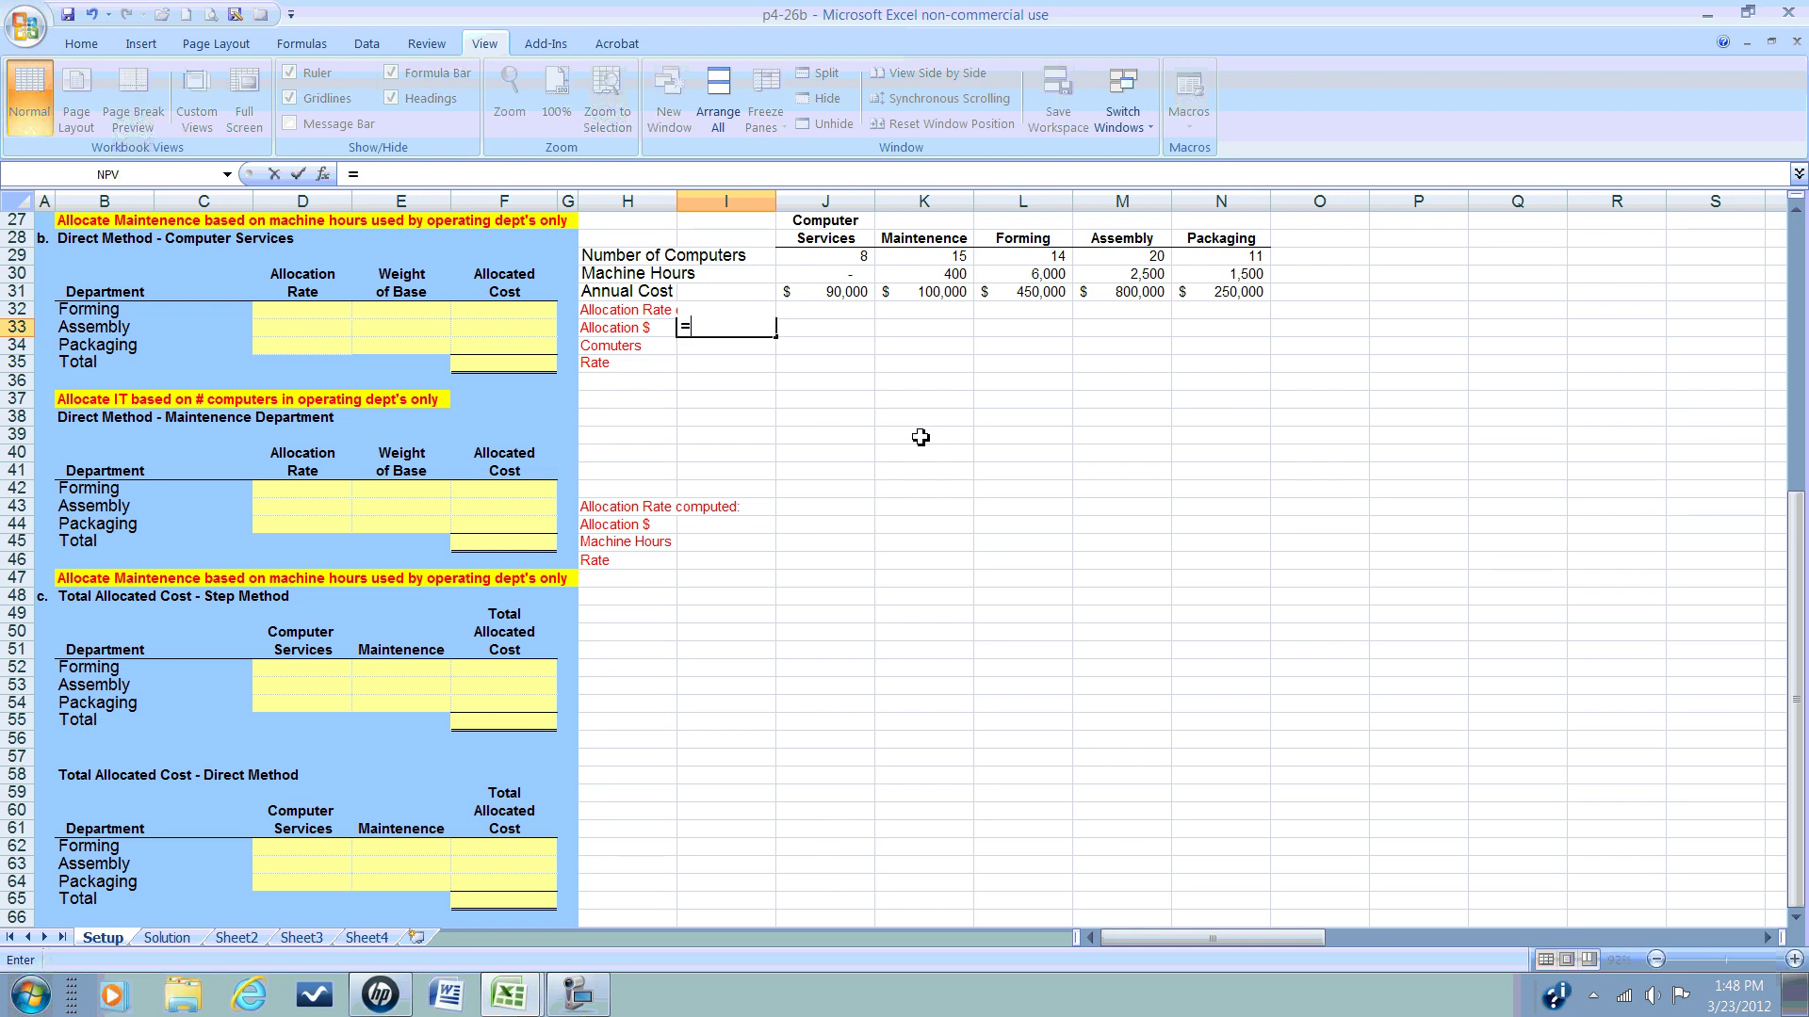
{"action": "left_click", "coordinate": [846, 294]}
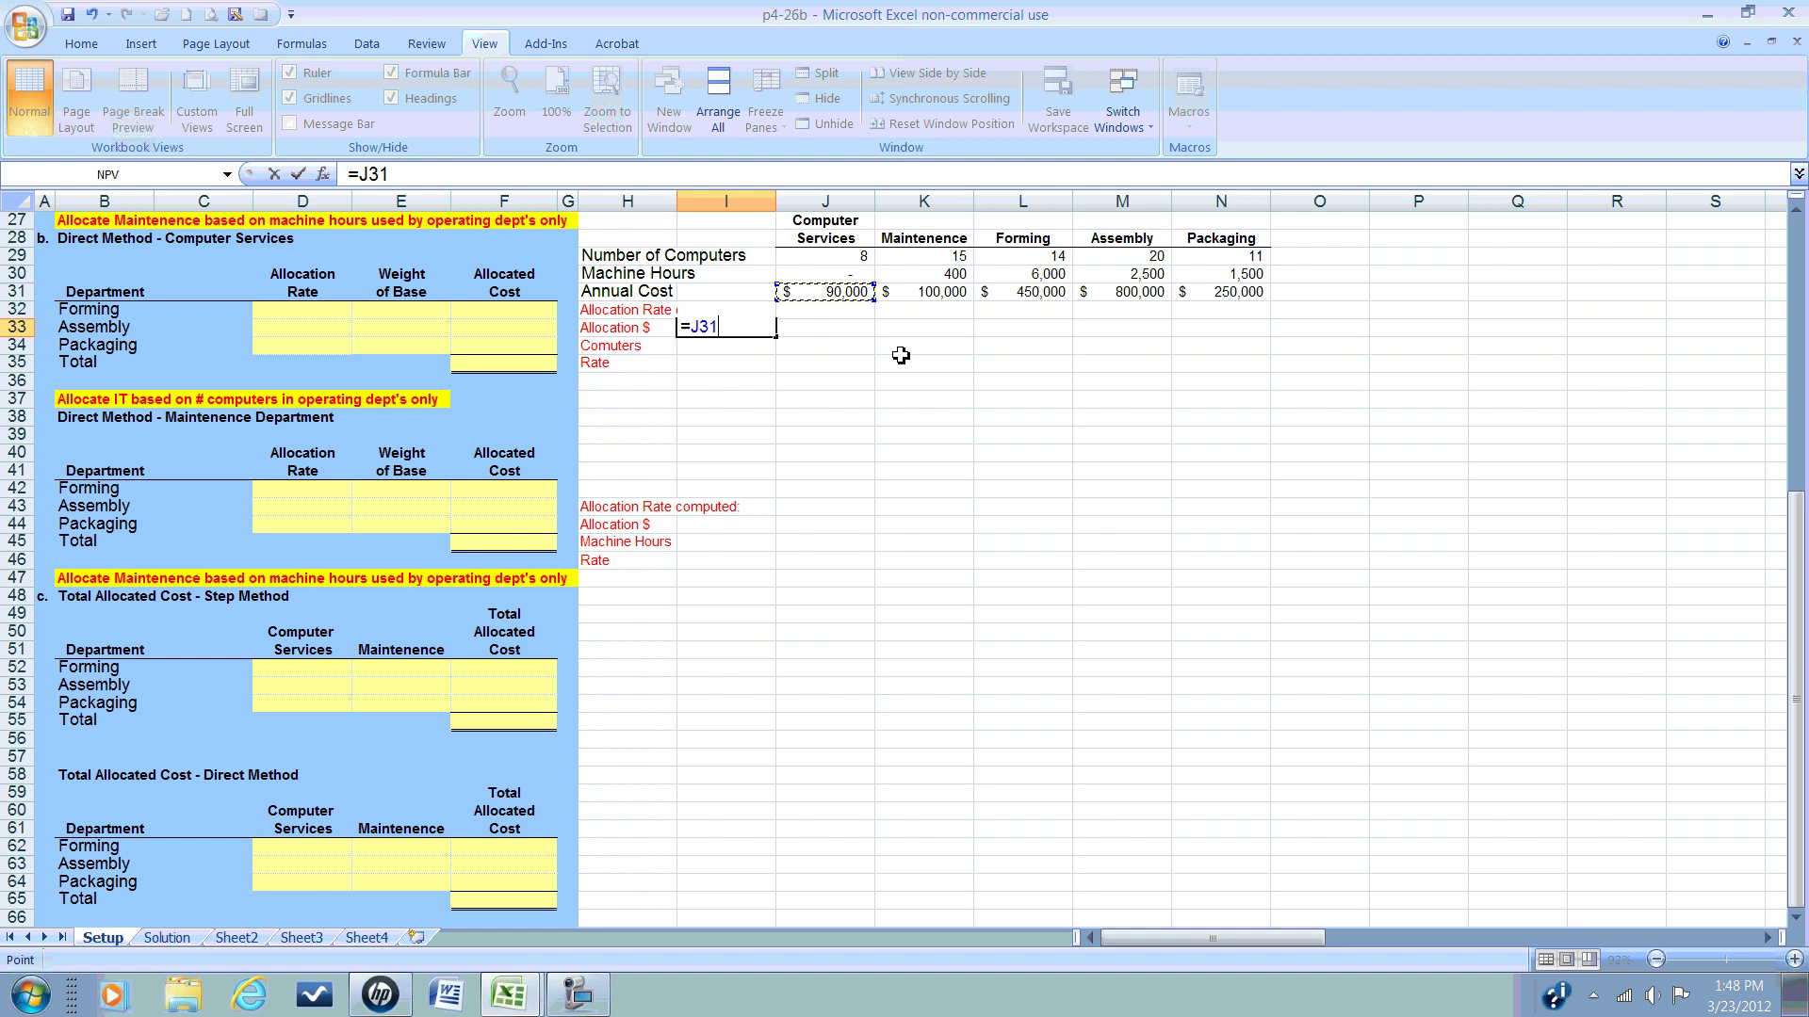
{"action": "key", "text": "Return"}
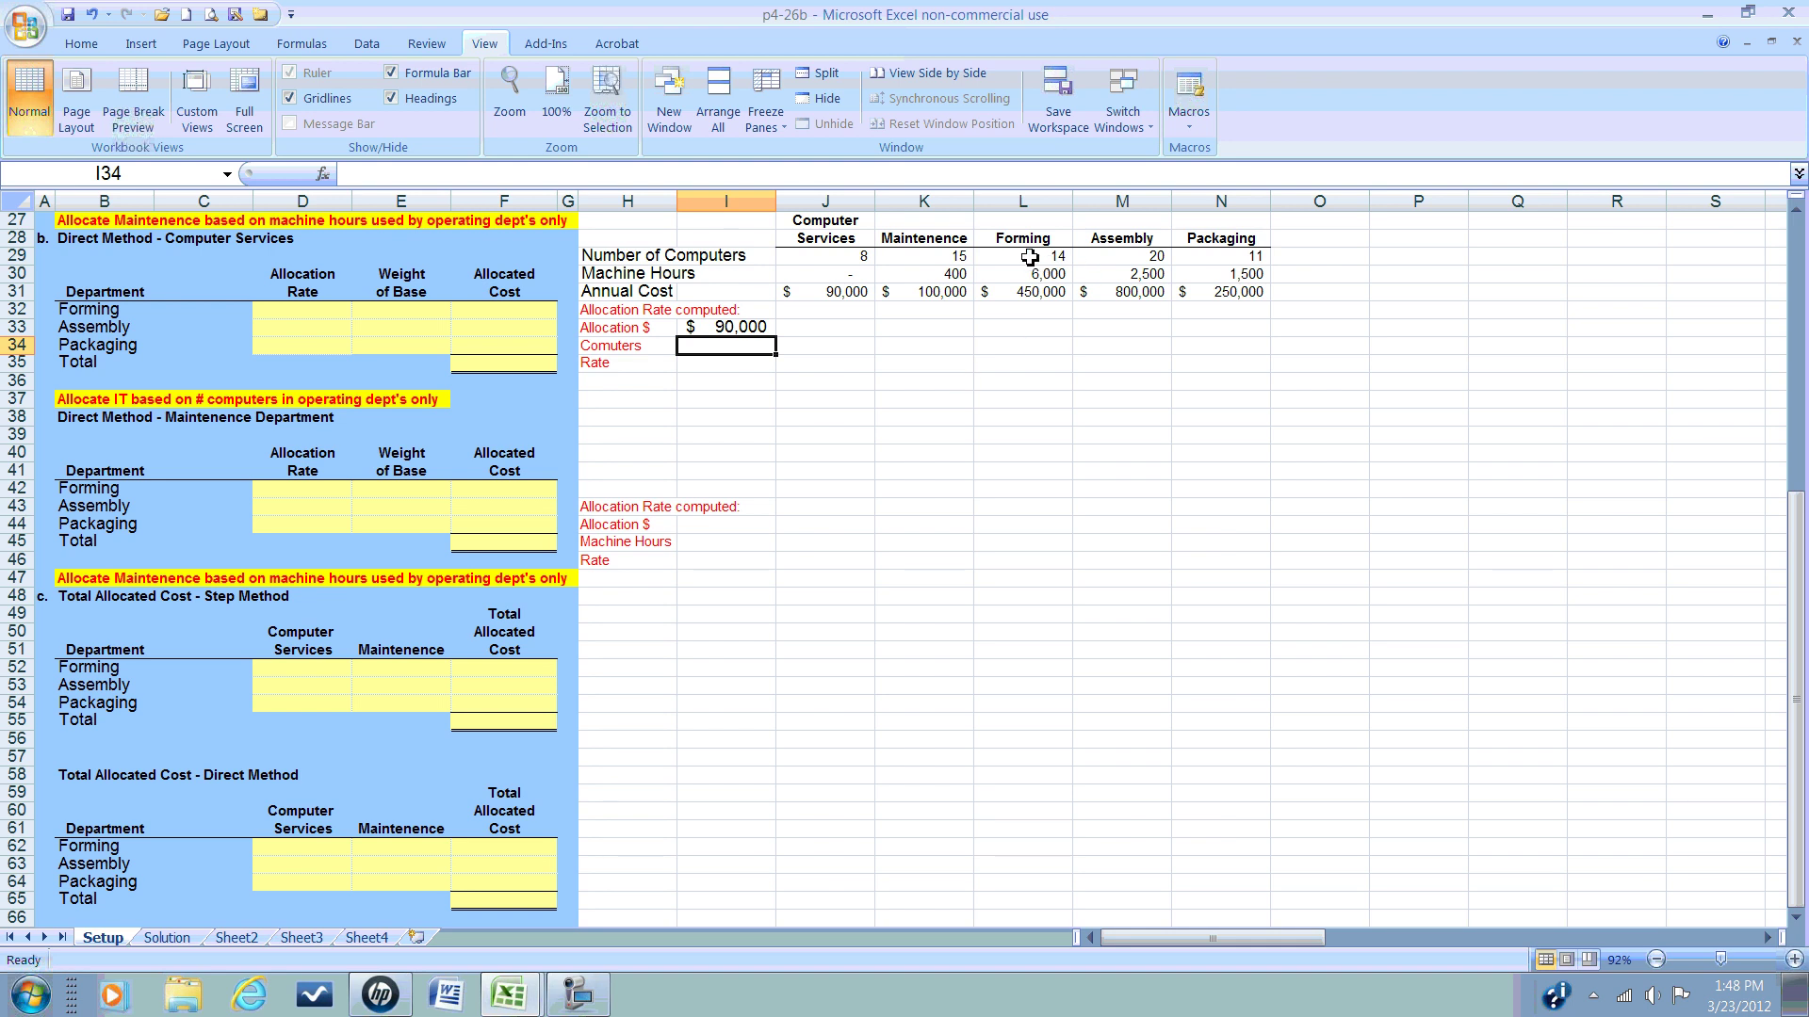
Step: AutoSum the three departments' computers into O29 (45) and reference that total in I34
{"action": "left_click_drag", "start_coordinate": [1027, 256], "coordinate": [1199, 260]}
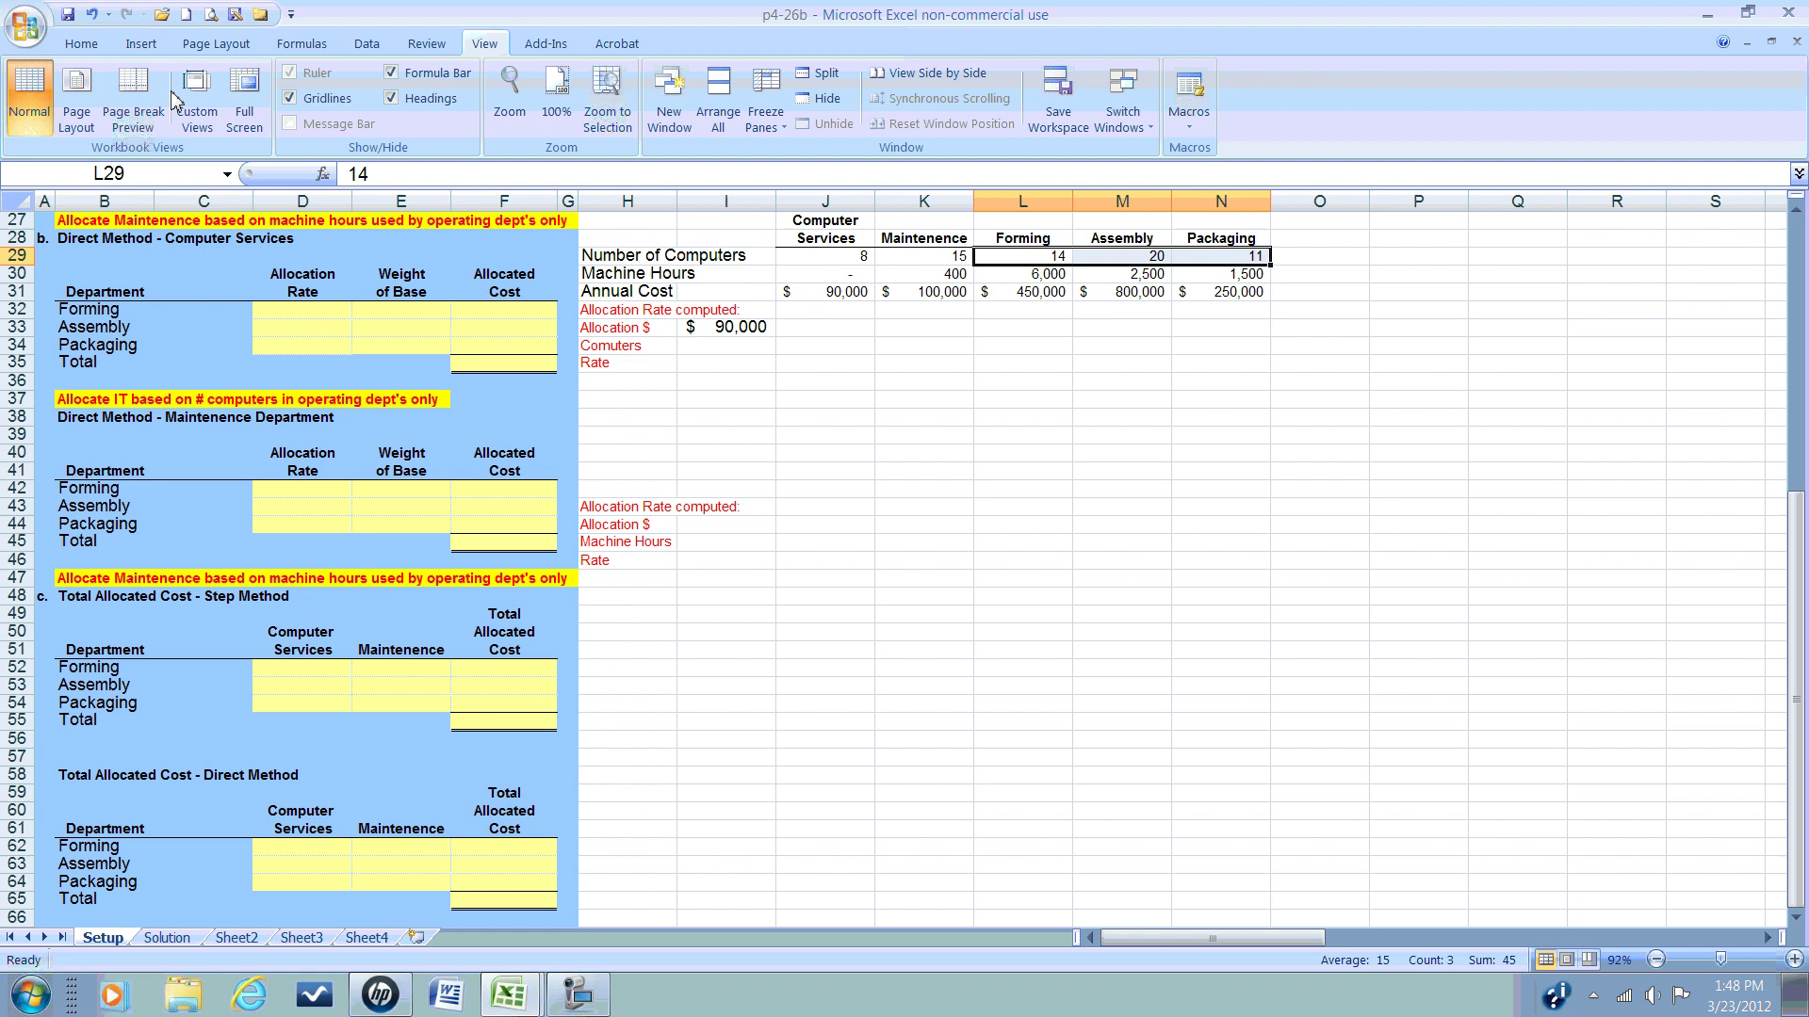
{"action": "left_click", "coordinate": [82, 44]}
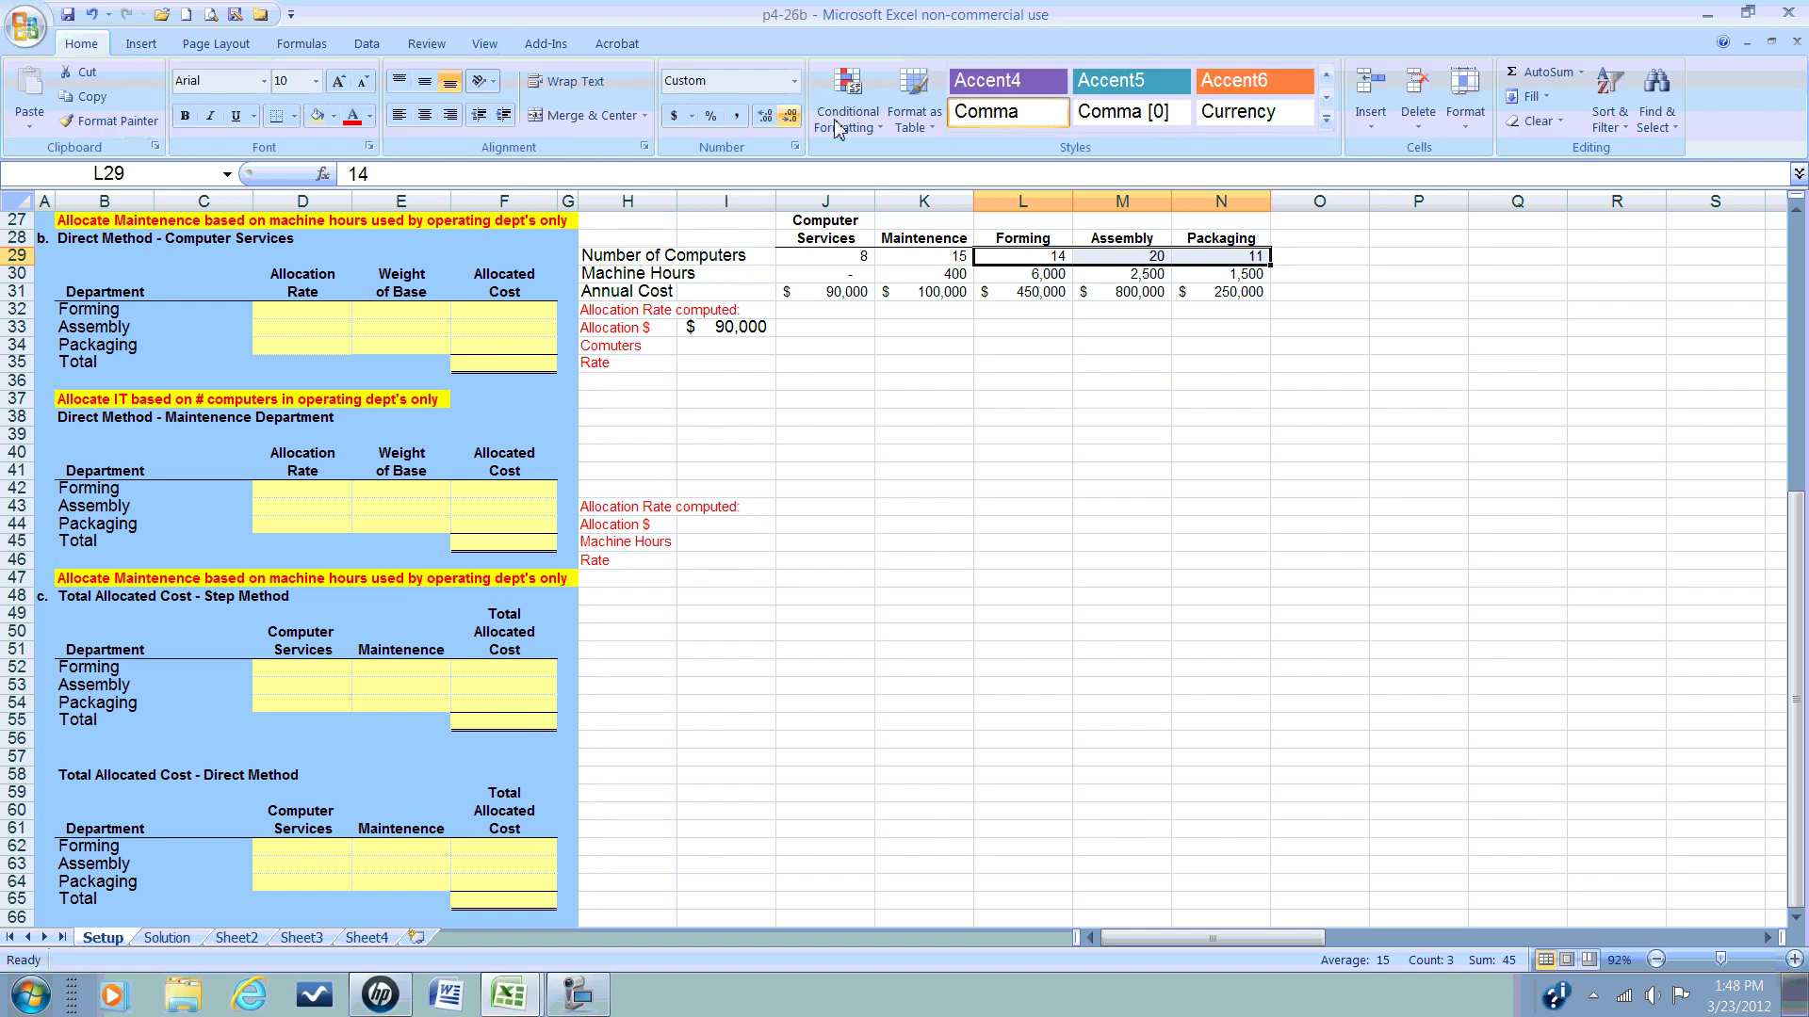
{"action": "left_click", "coordinate": [1536, 71]}
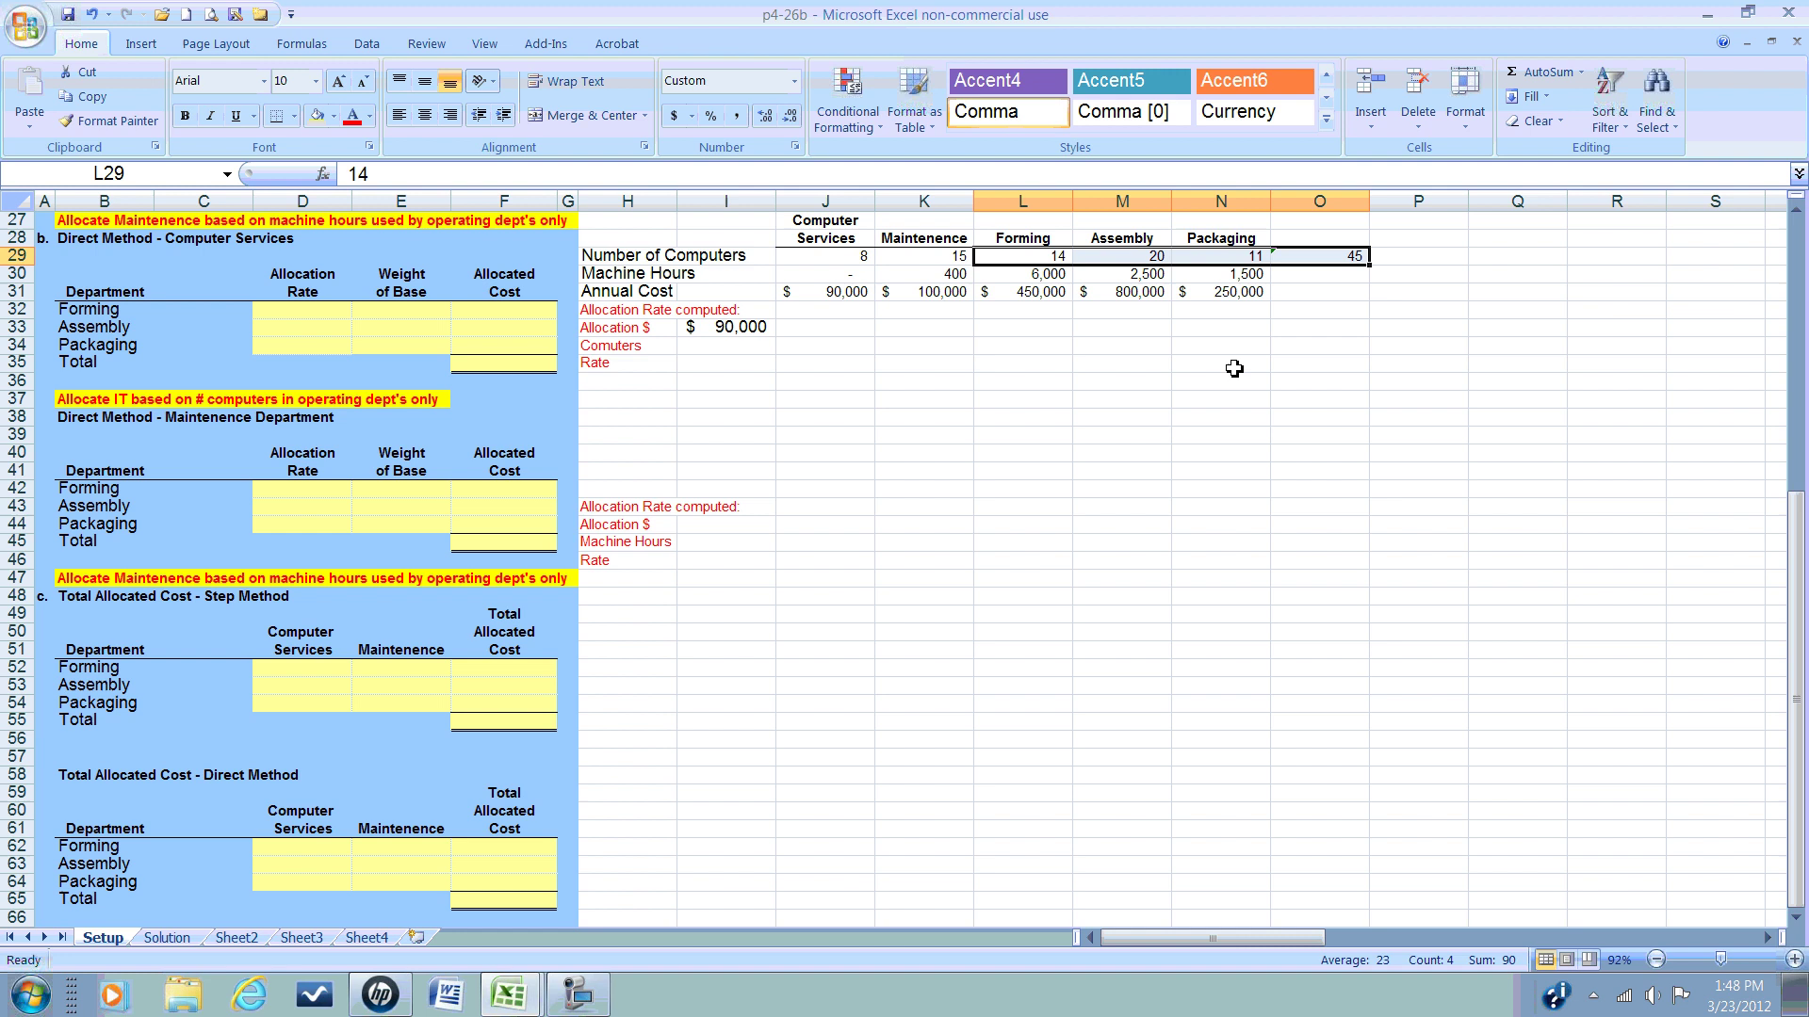
{"action": "left_click", "coordinate": [761, 352]}
{"action": "type", "text": "+"}
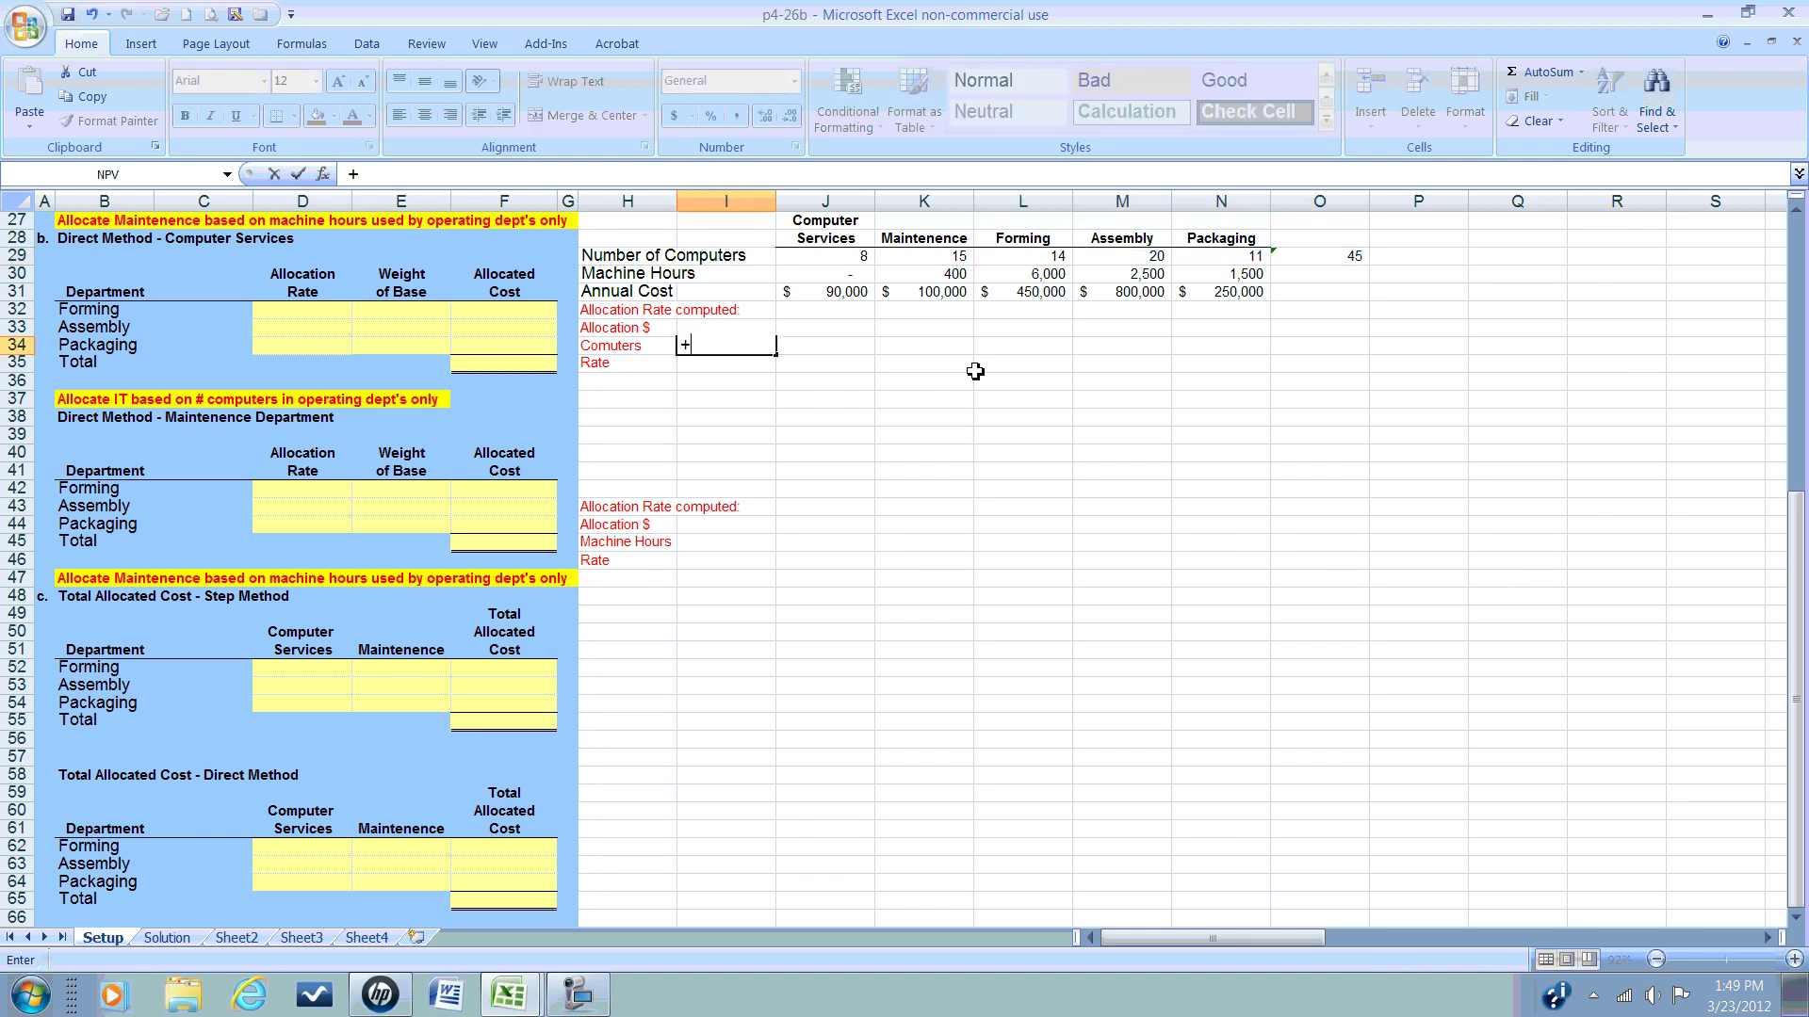
{"action": "left_click", "coordinate": [1290, 256]}
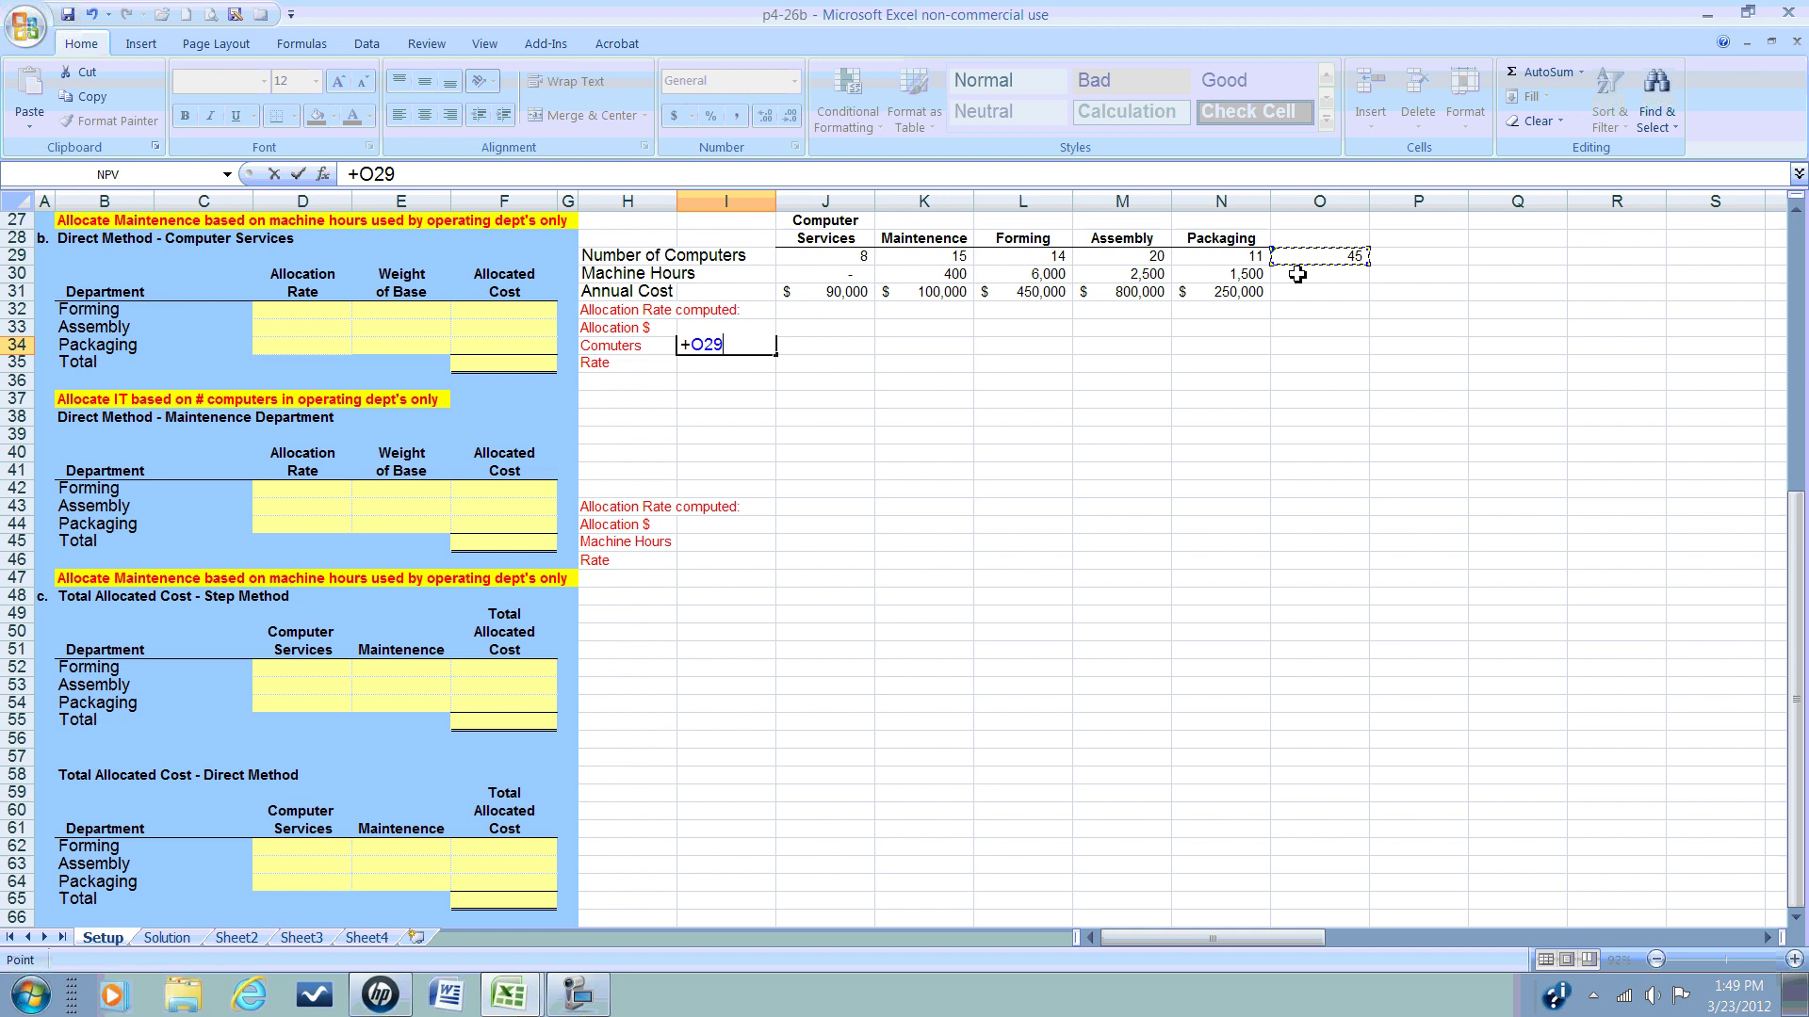
{"action": "key", "text": "Return"}
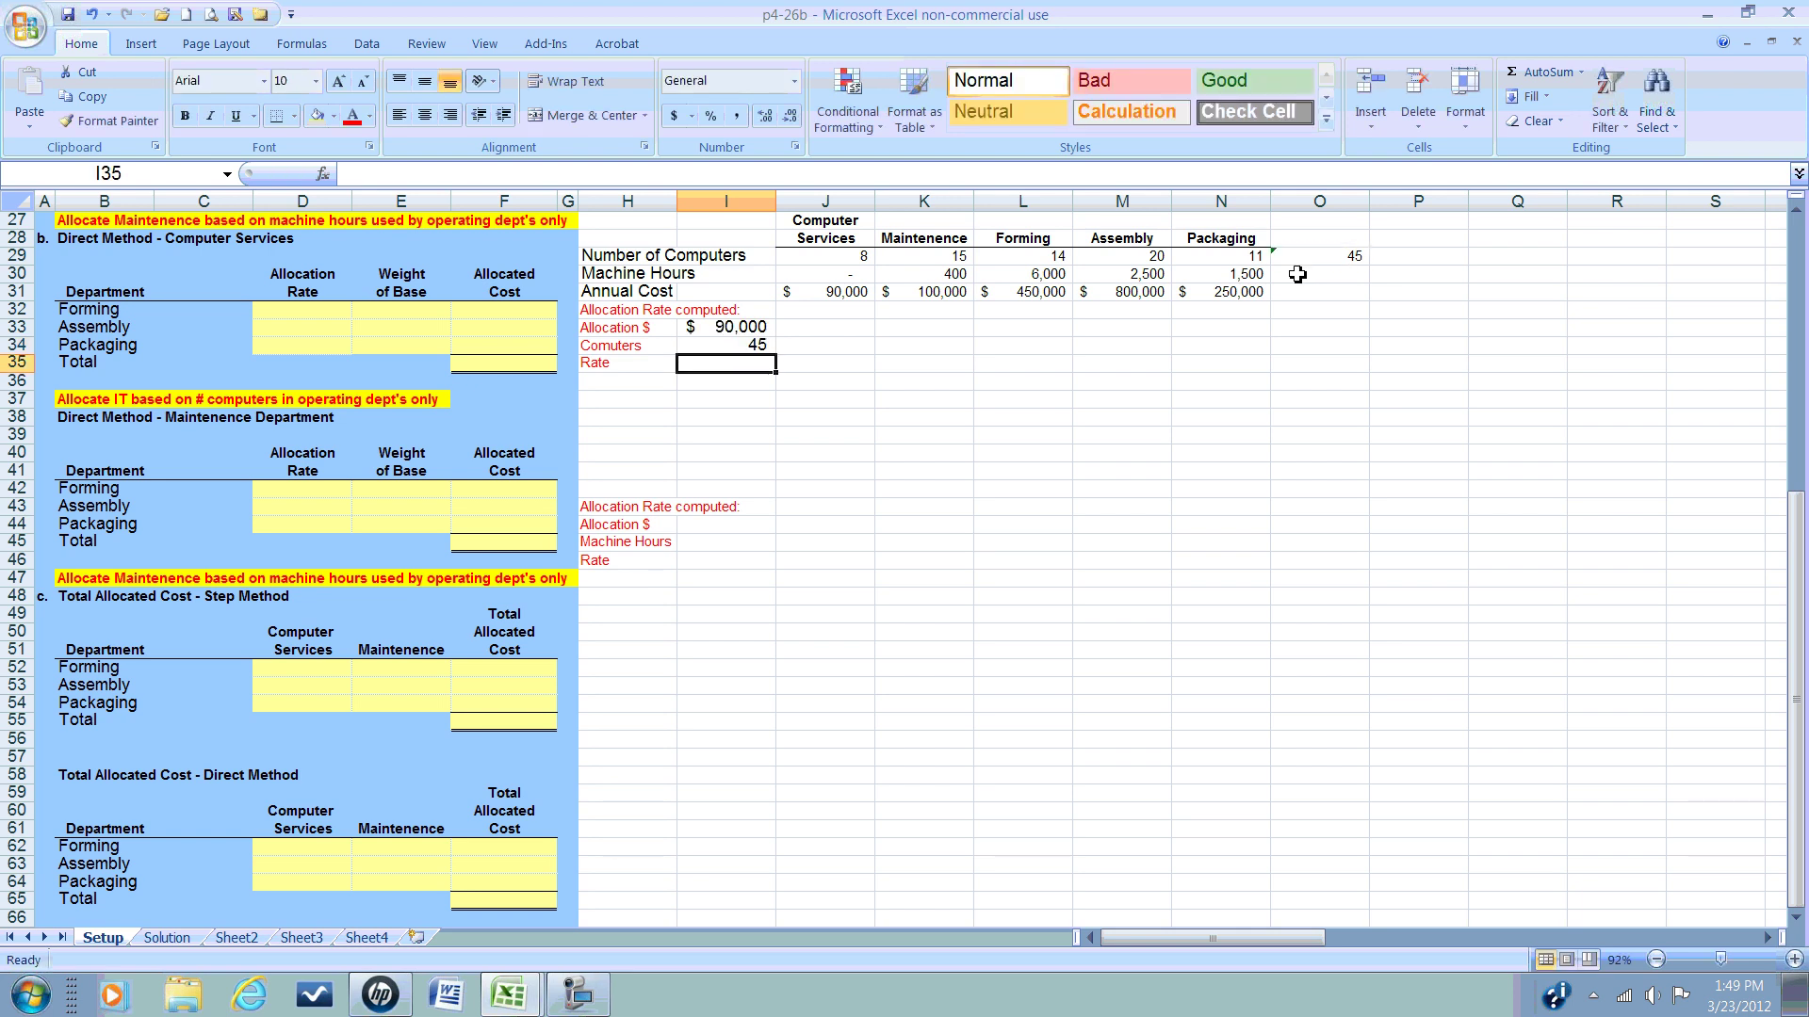
Step: Enter =+I33/I34 in I35 to get the 2,000-per-computer rate
{"action": "type", "text": "+"}
{"action": "key", "text": "Up"}
{"action": "key", "text": "Up"}
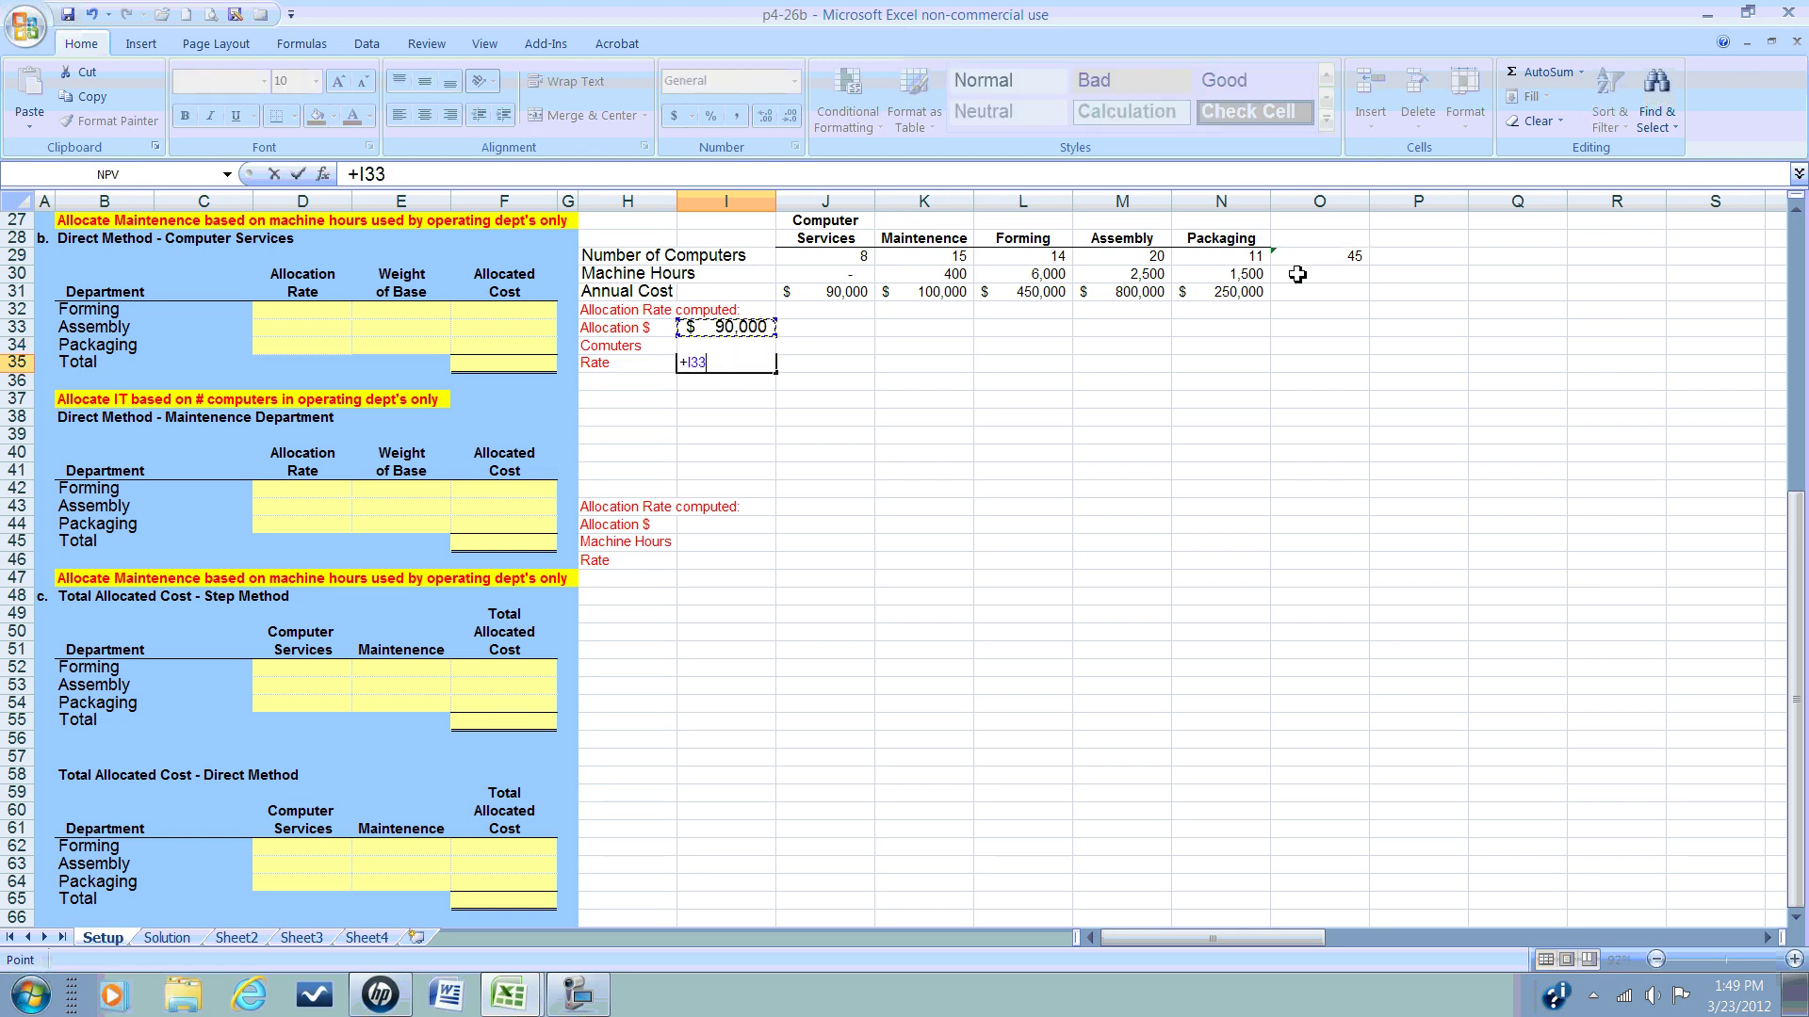
{"action": "type", "text": "/"}
{"action": "key", "text": "Up"}
{"action": "key", "text": "Return"}
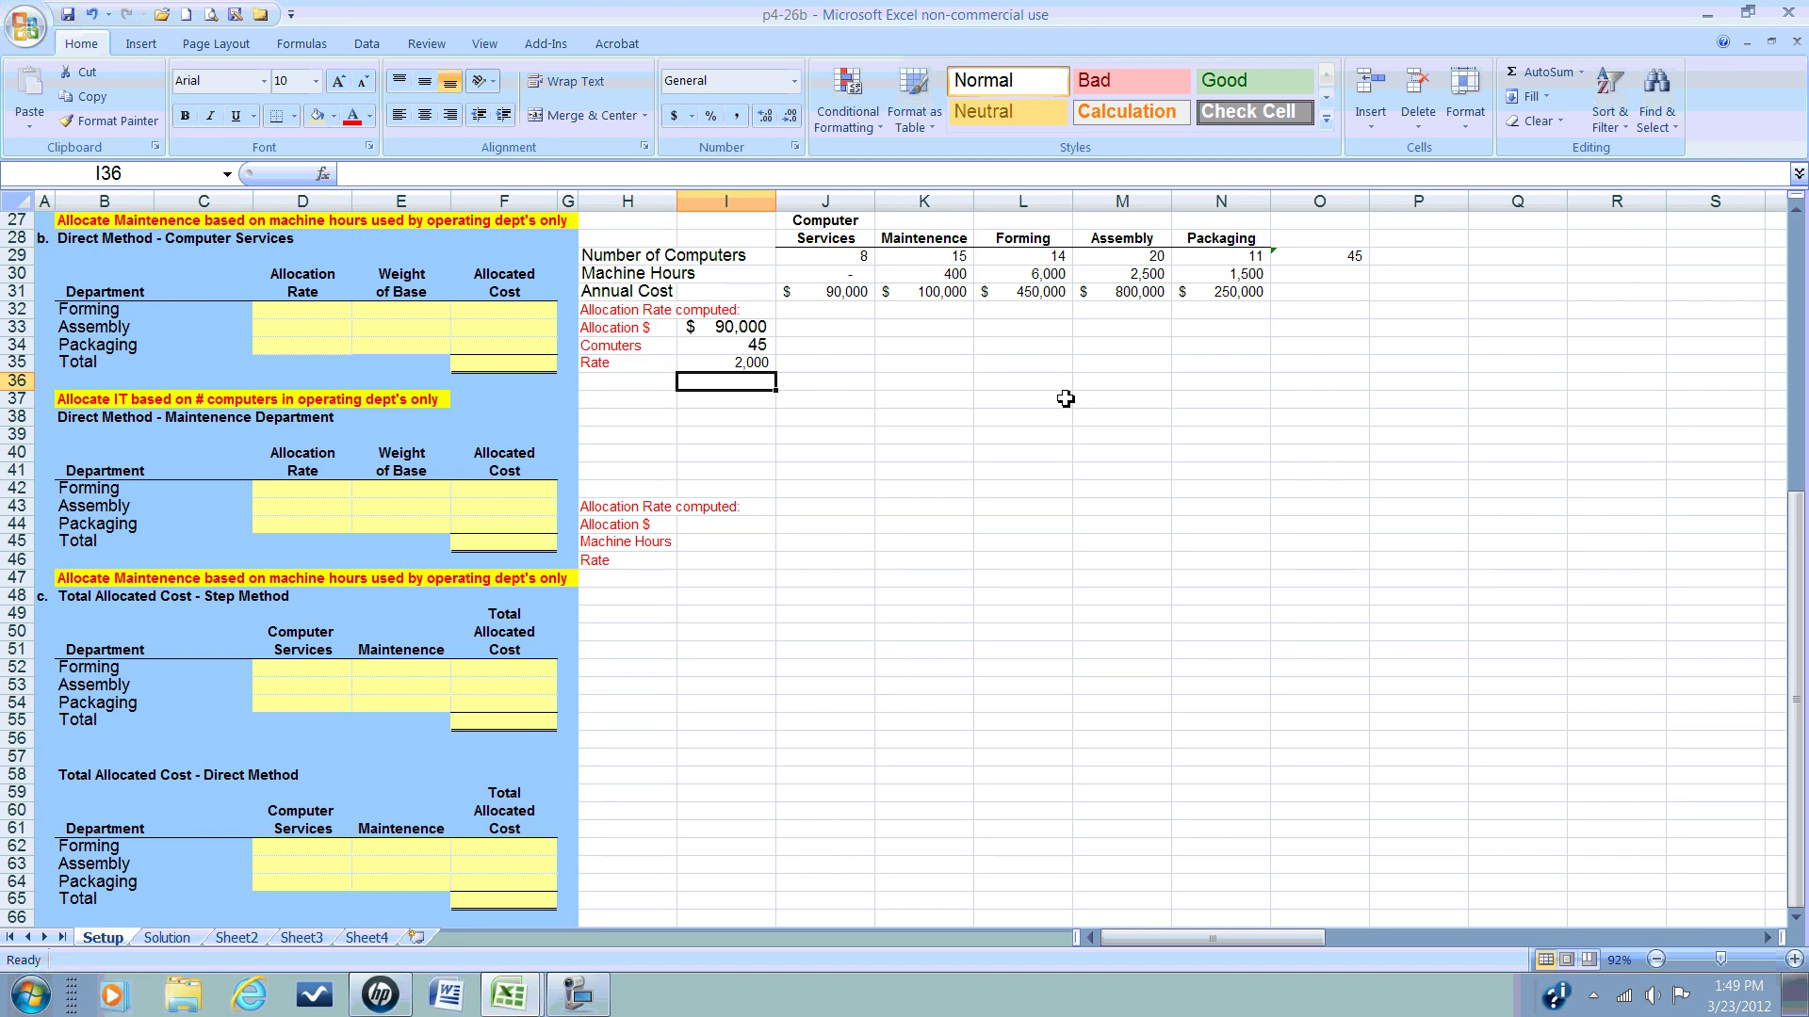
Step: Link the Forming, Assembly and Packaging allocation rates in D32:D34 to the 2,000 rate in I35
{"action": "left_click", "coordinate": [288, 309]}
{"action": "type", "text": "="}
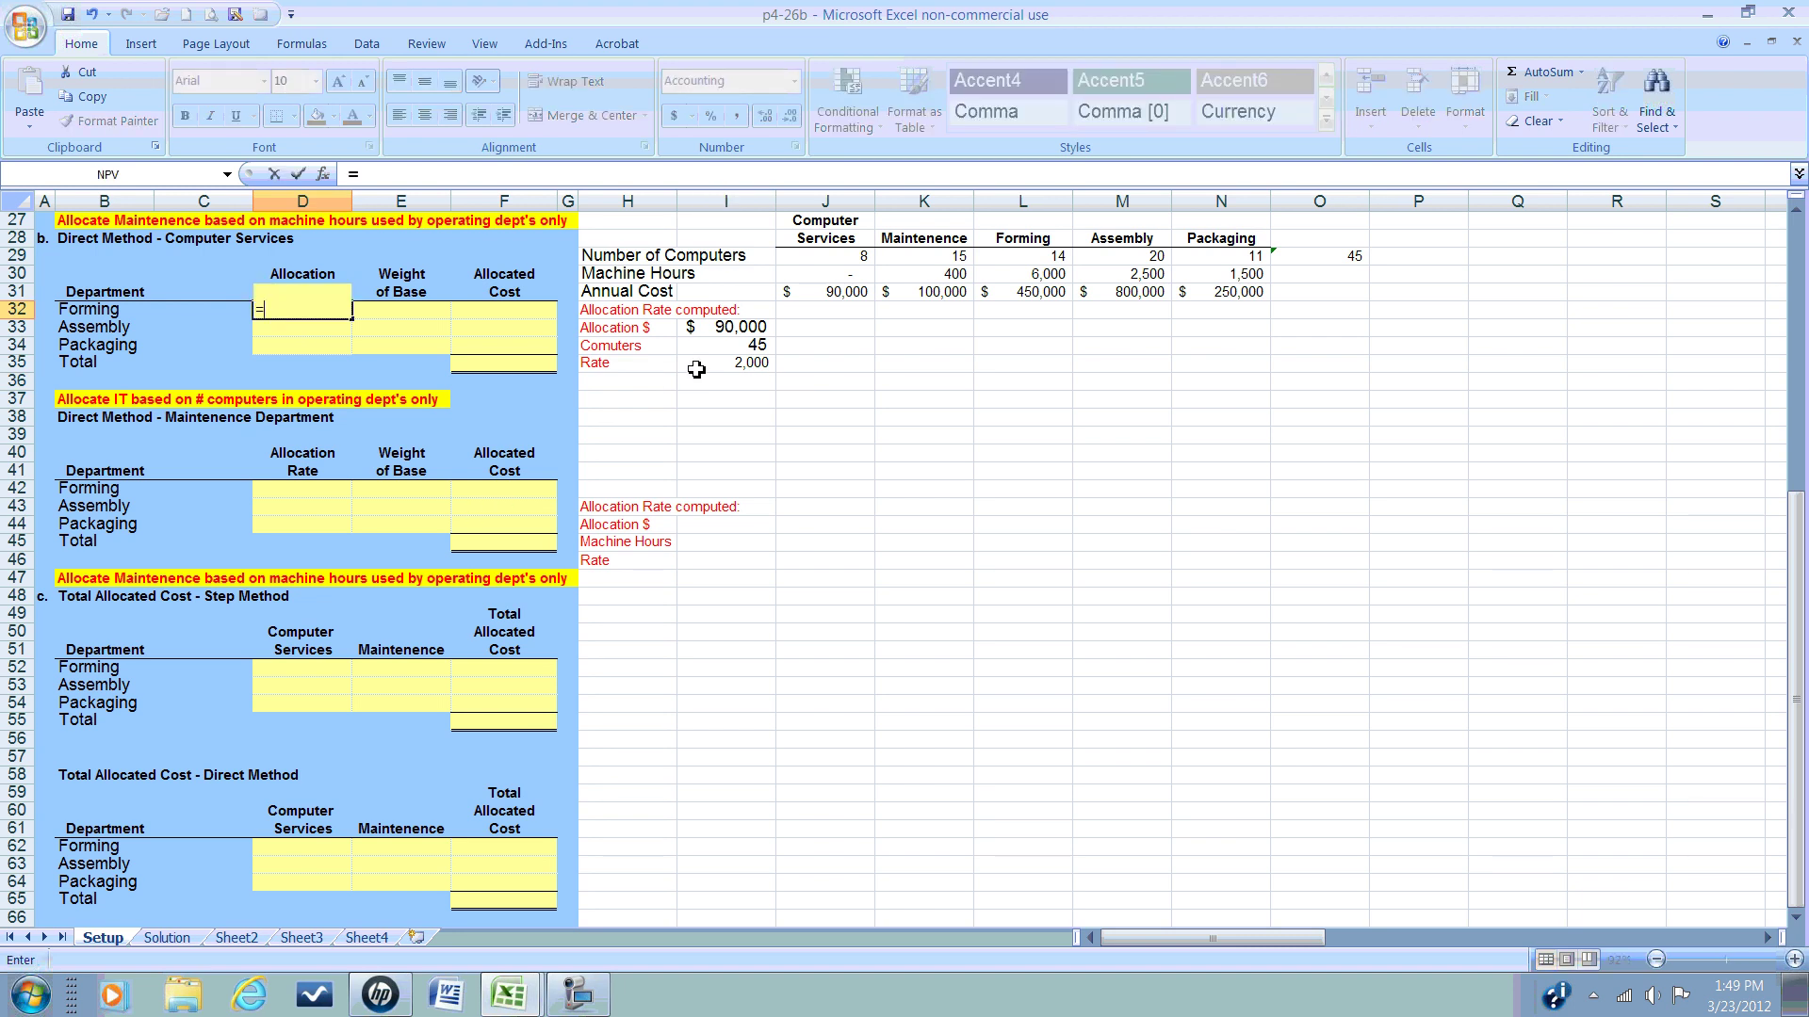
{"action": "left_click", "coordinate": [696, 369]}
{"action": "key", "text": "Return"}
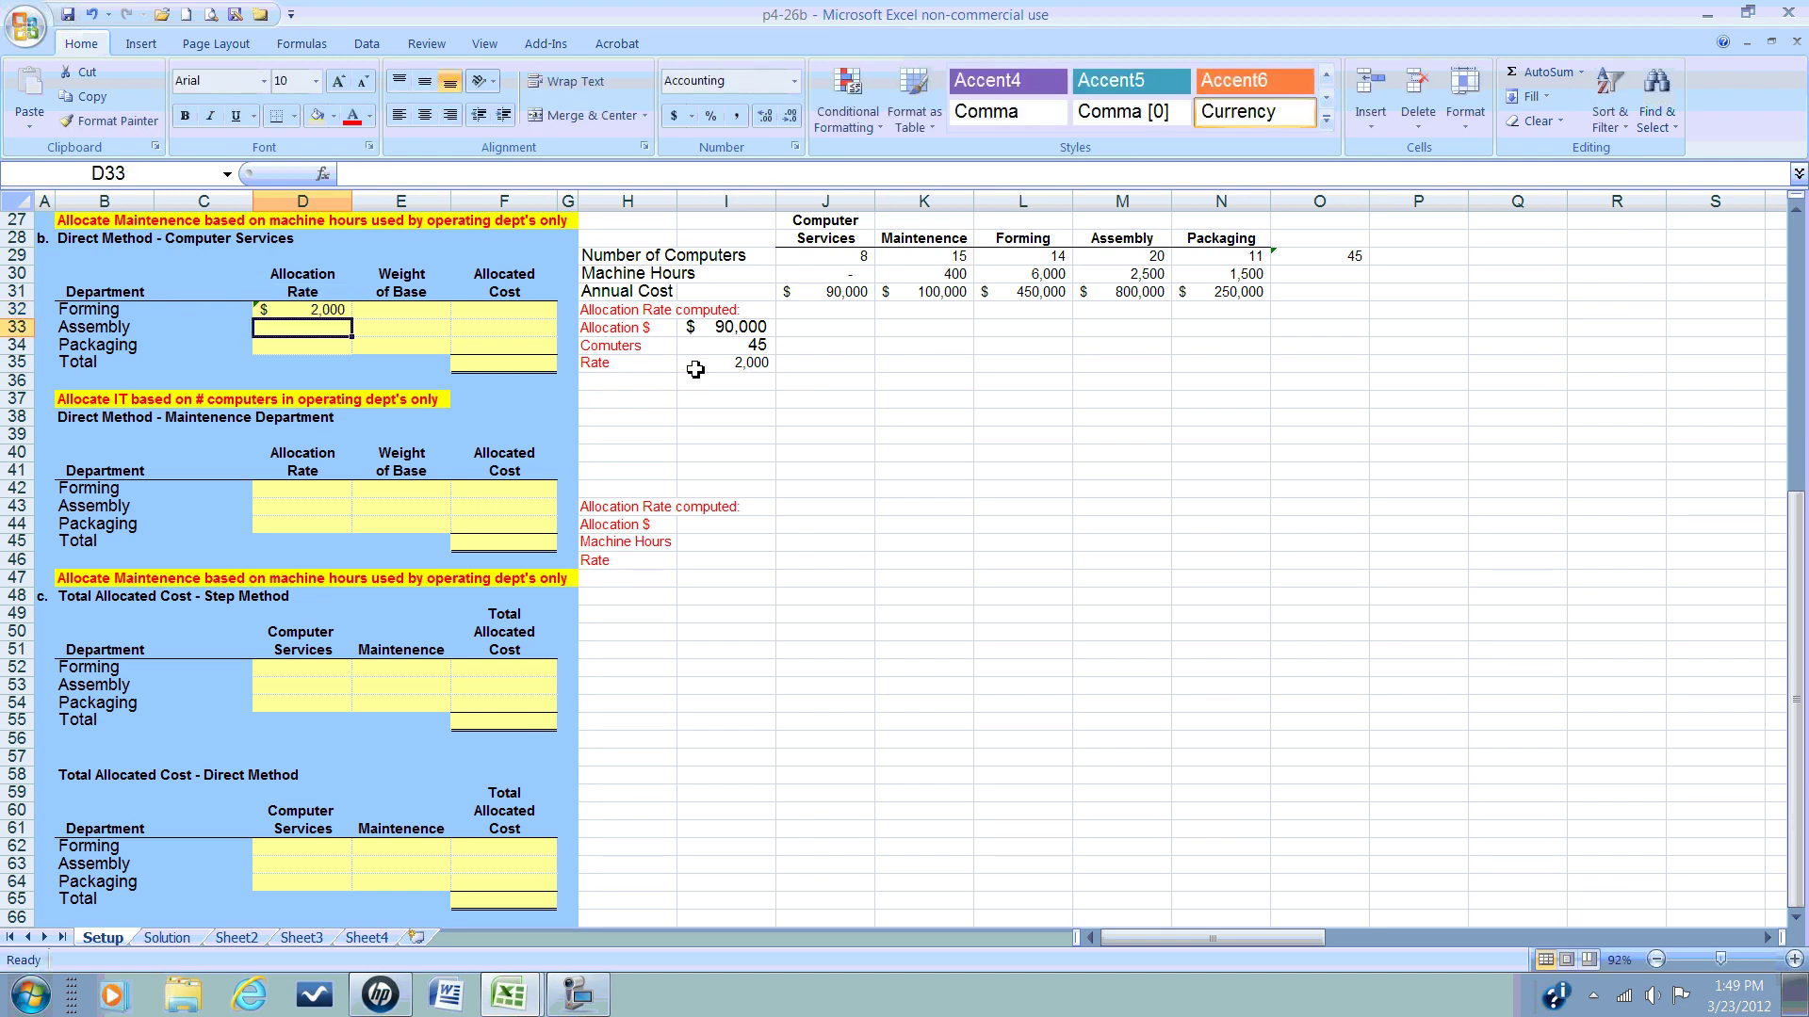
{"action": "type", "text": "="}
{"action": "left_click", "coordinate": [695, 370]}
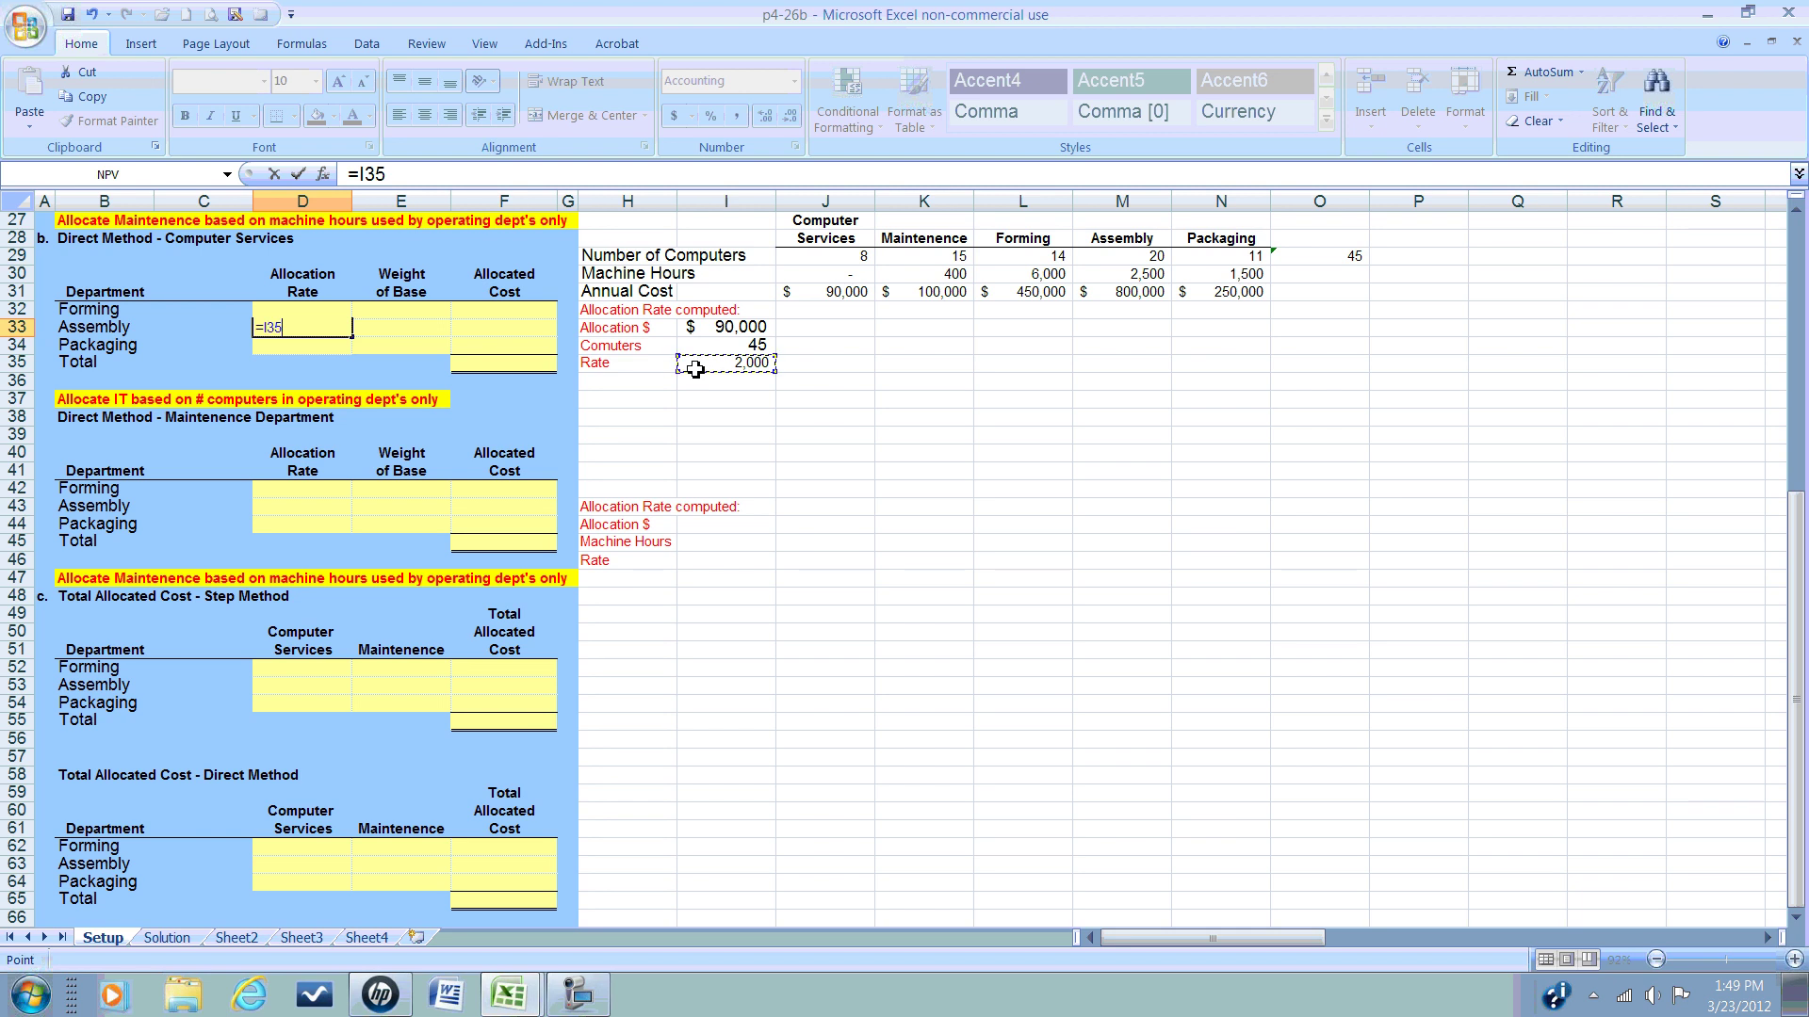
{"action": "key", "text": "Return"}
{"action": "type", "text": "="}
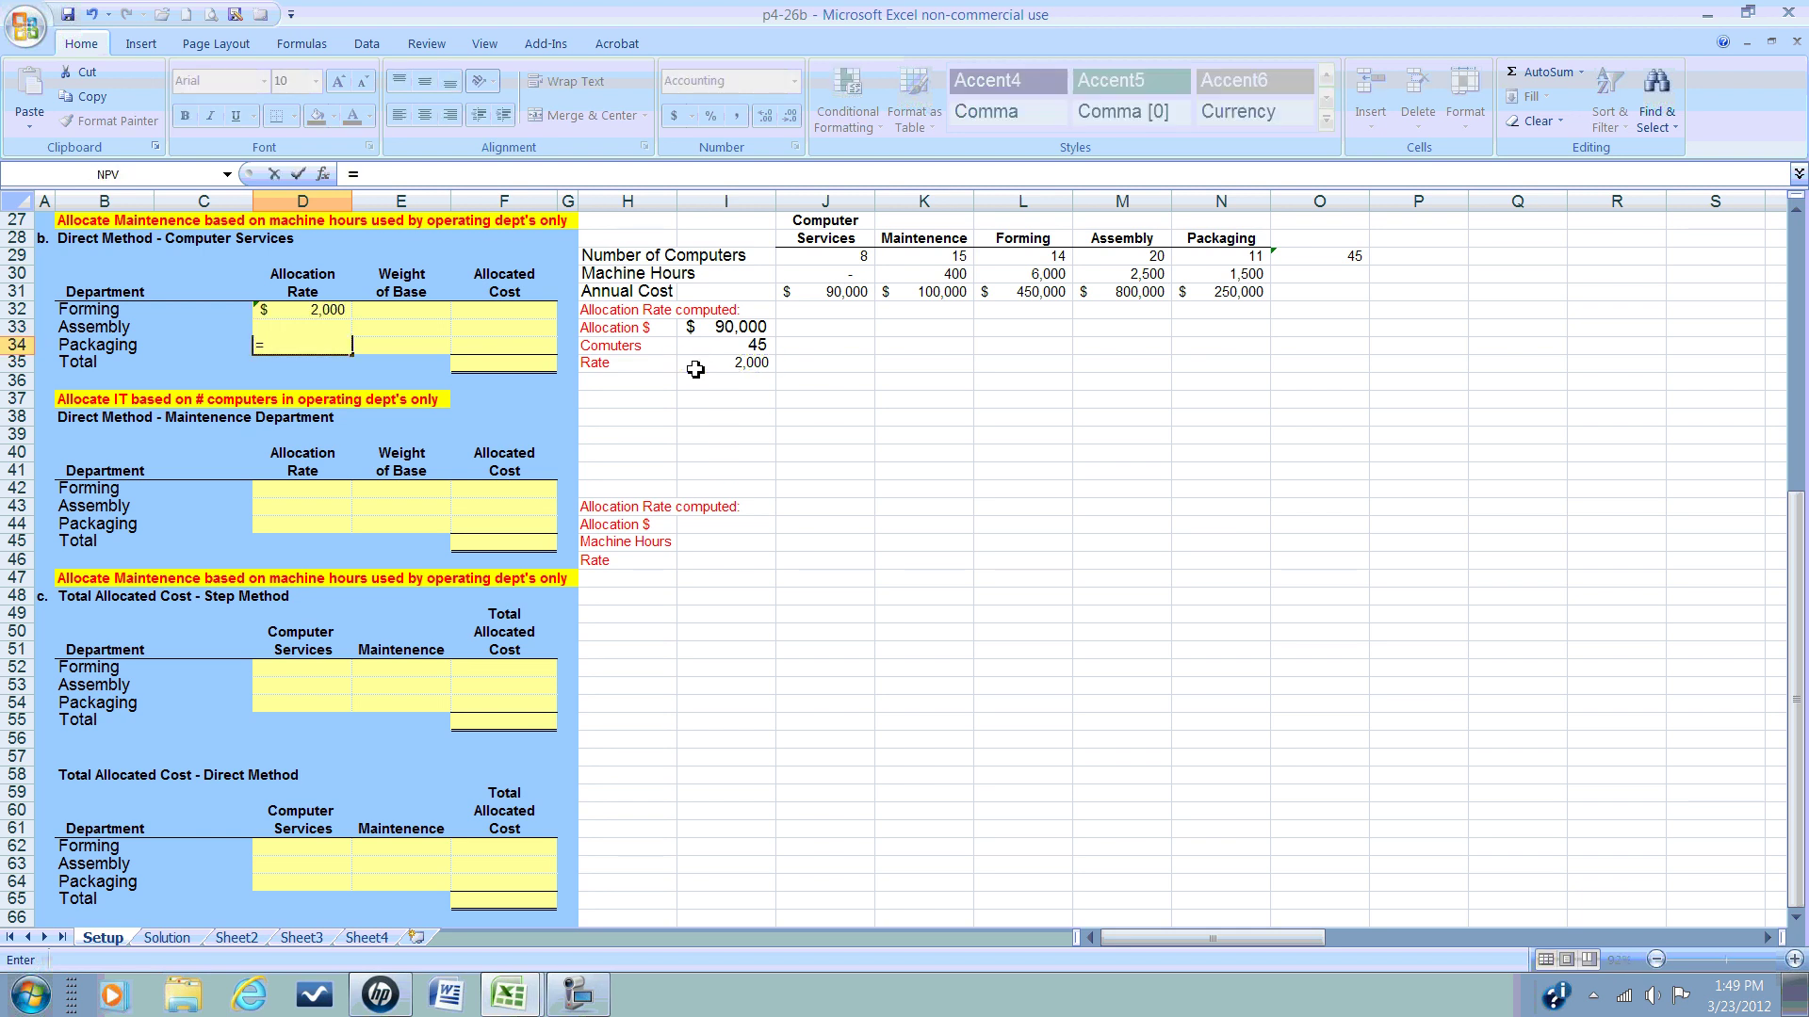
{"action": "left_click", "coordinate": [695, 370]}
{"action": "key", "text": "Return"}
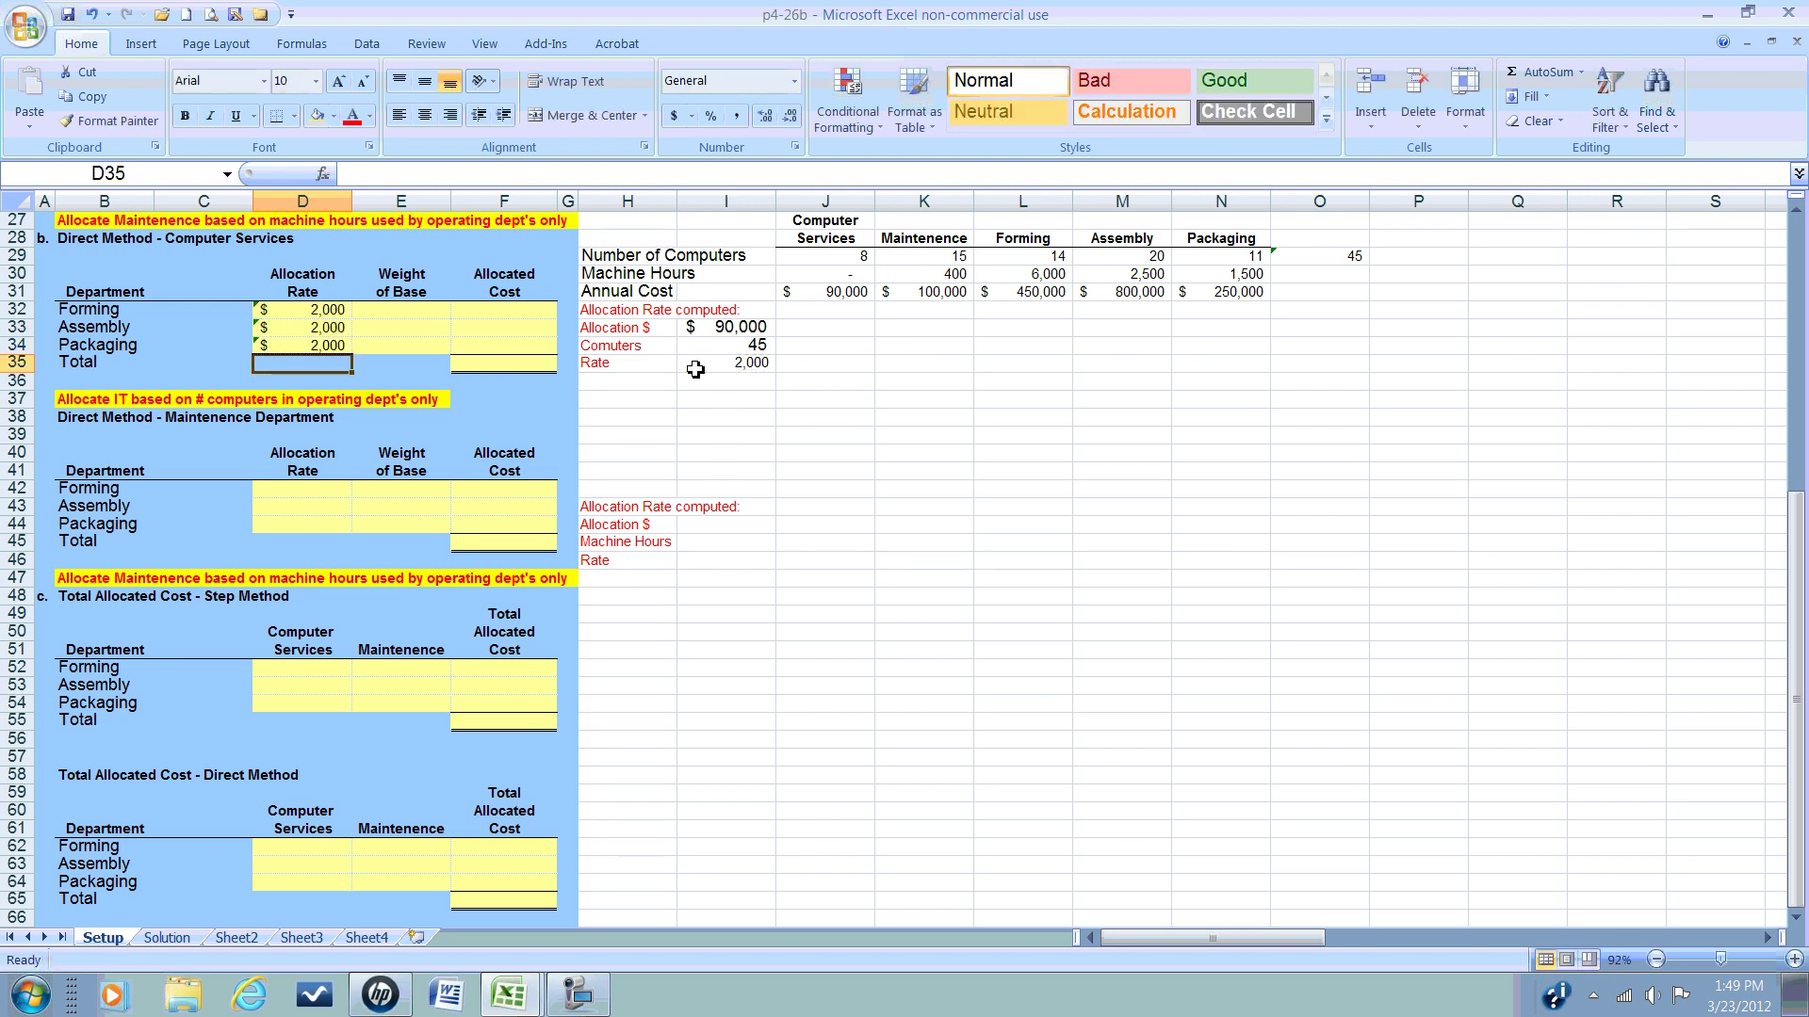
Step: Link the weights in E32:E34 to L29, M29 and N29, giving 14, 20 and 11 computers
{"action": "left_click", "coordinate": [420, 309]}
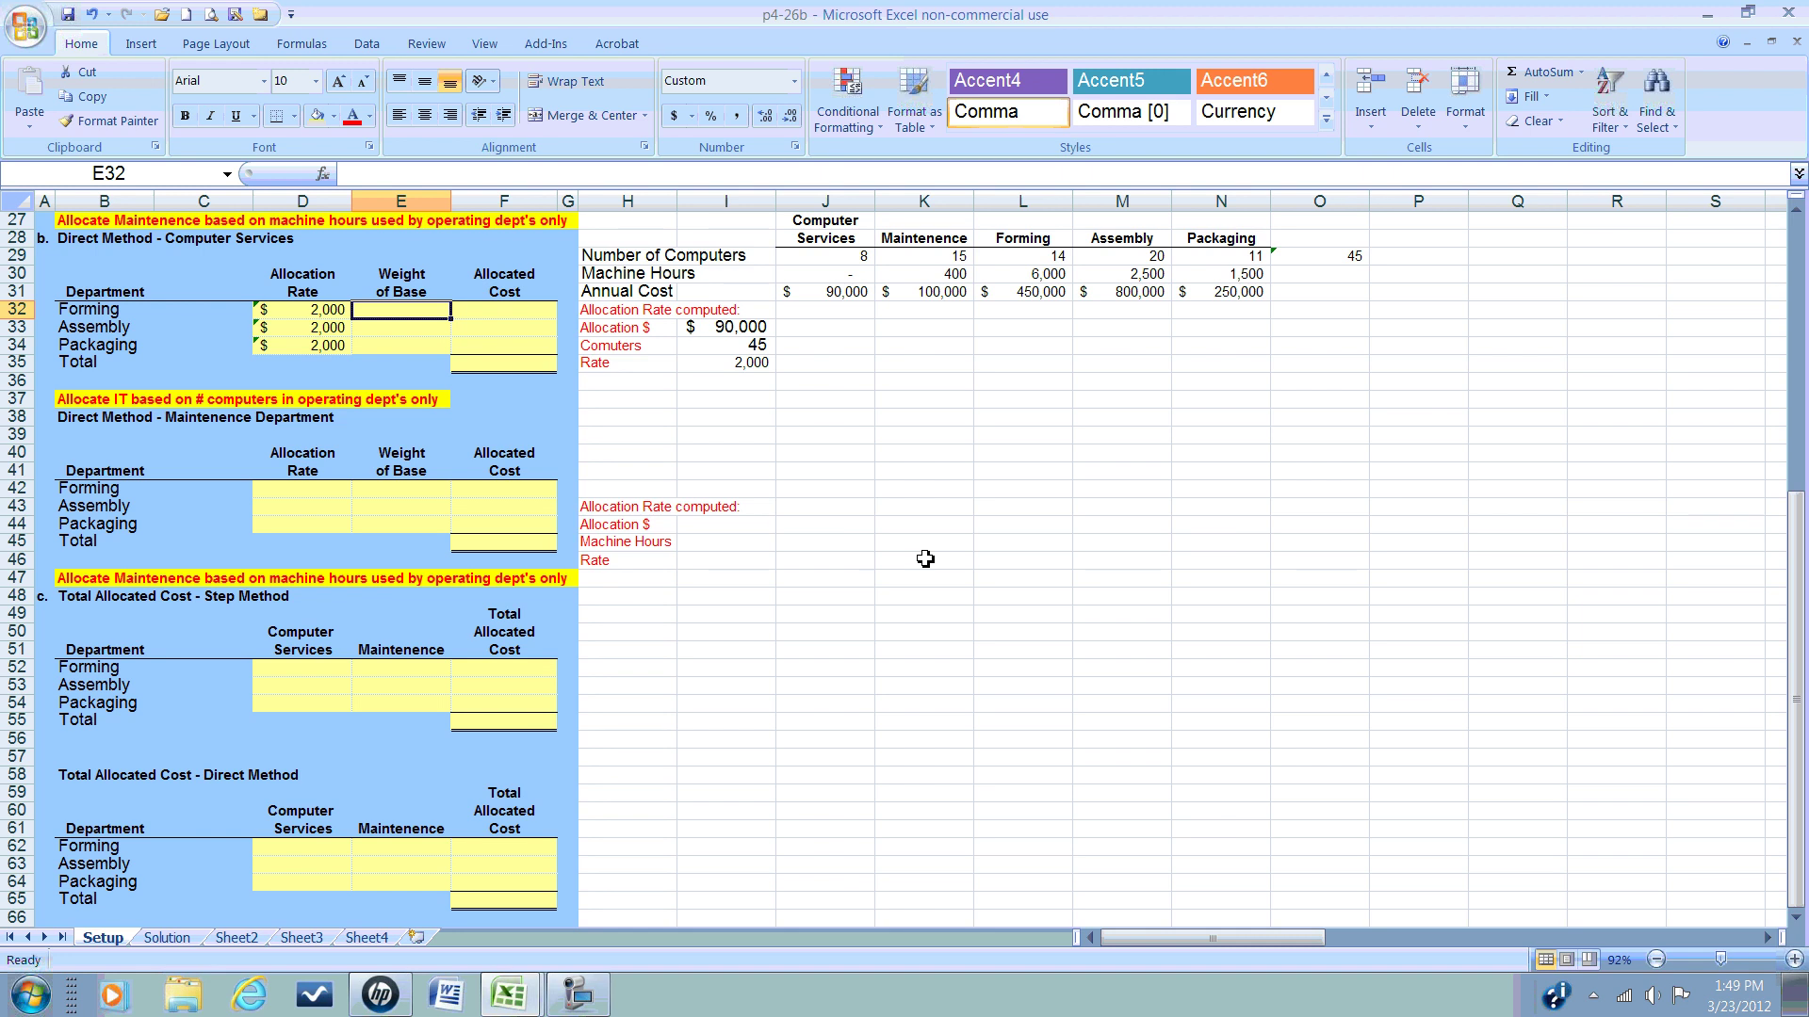
{"action": "type", "text": "="}
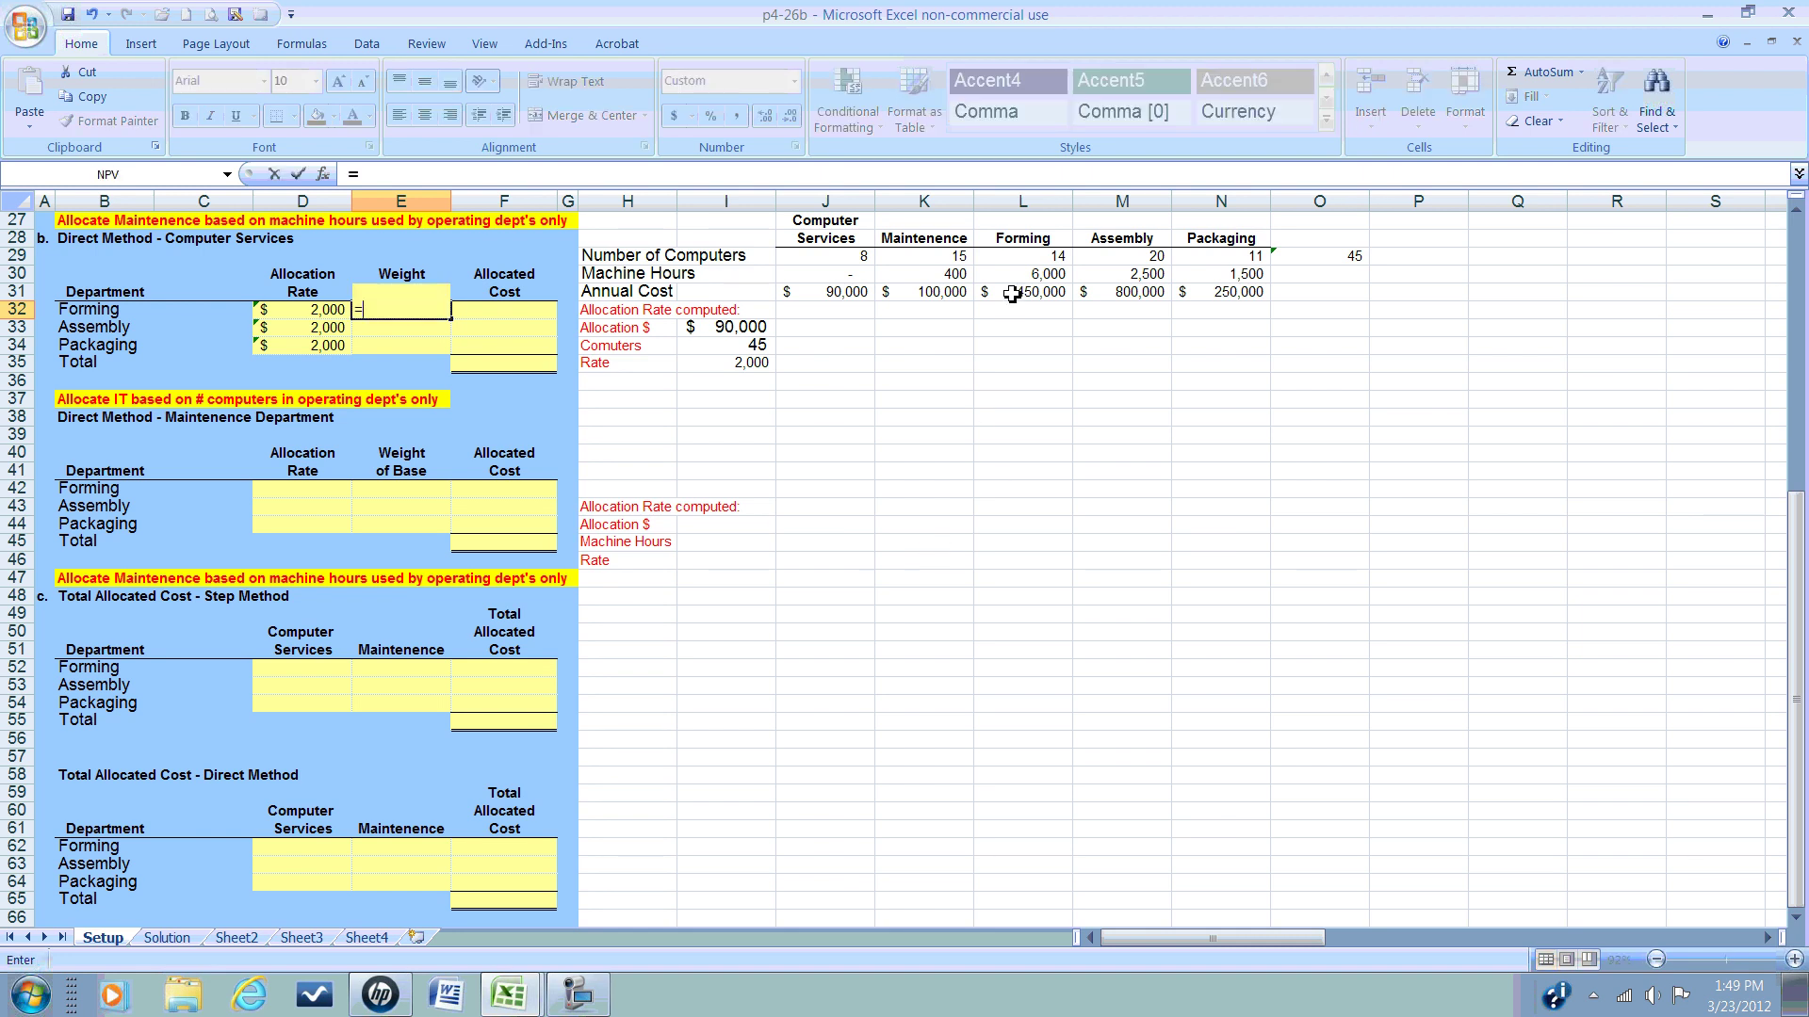
{"action": "left_click", "coordinate": [1007, 255]}
{"action": "key", "text": "Return"}
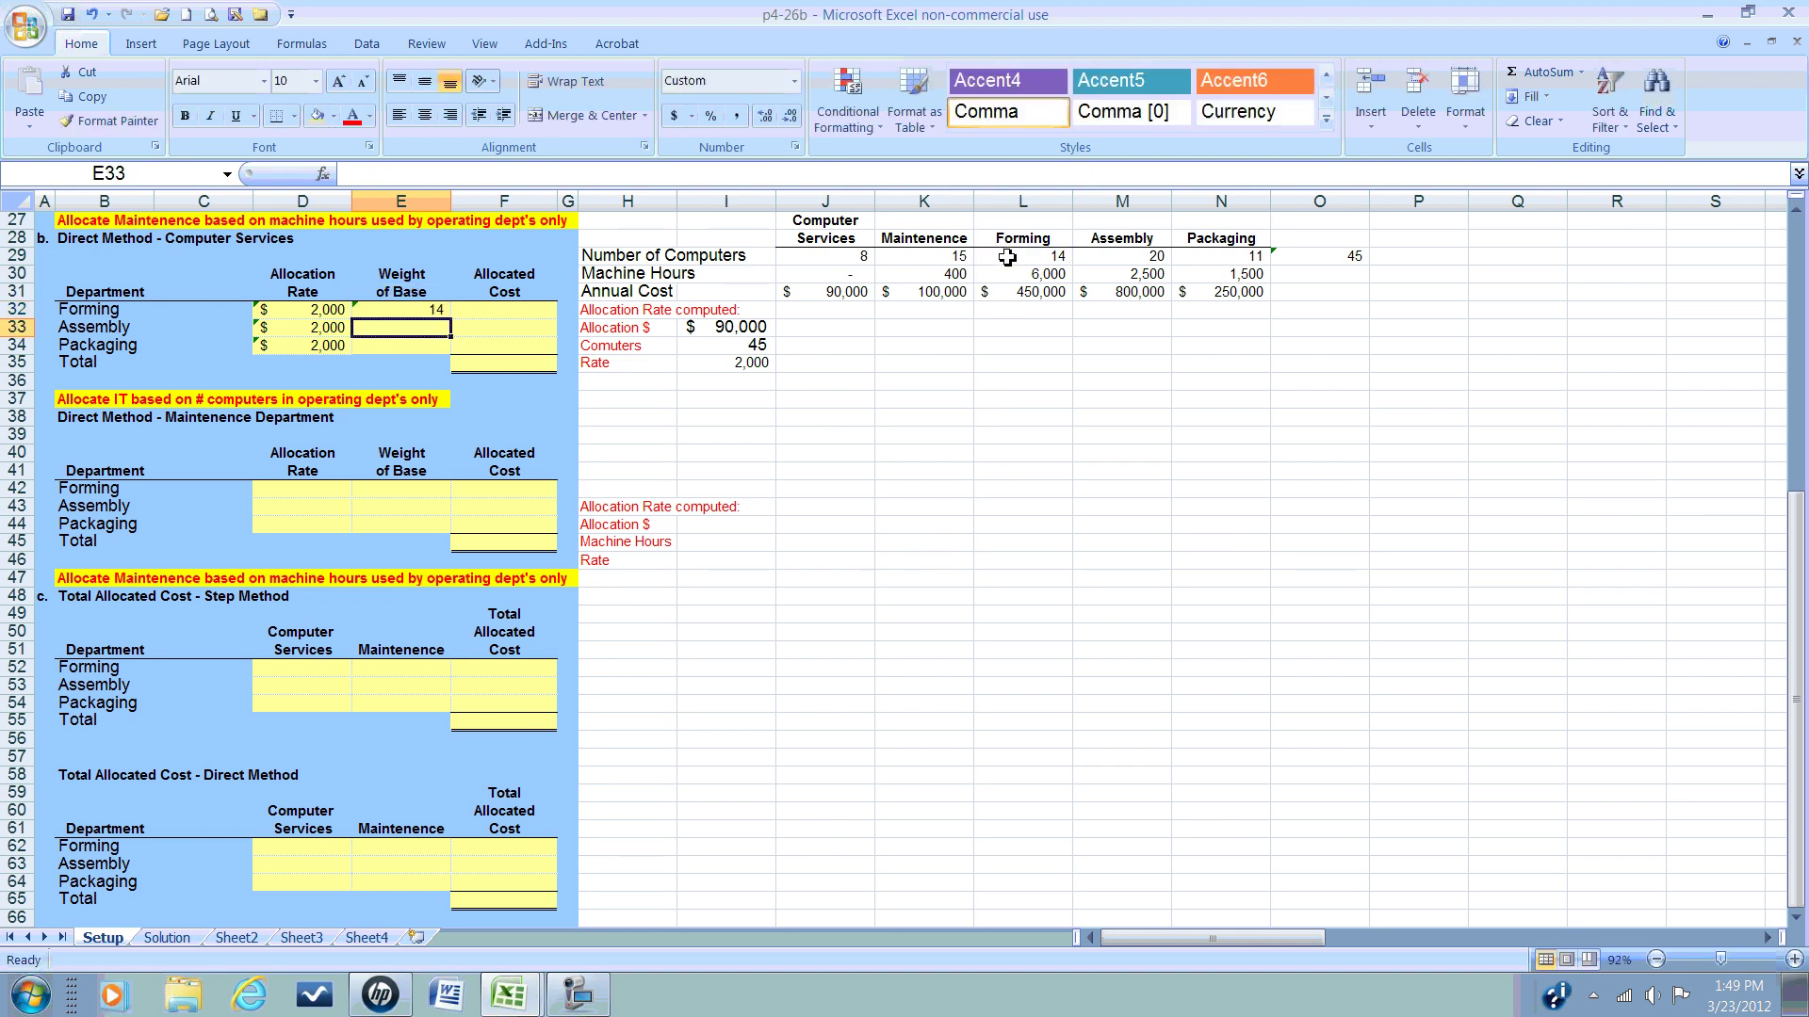
{"action": "type", "text": "="}
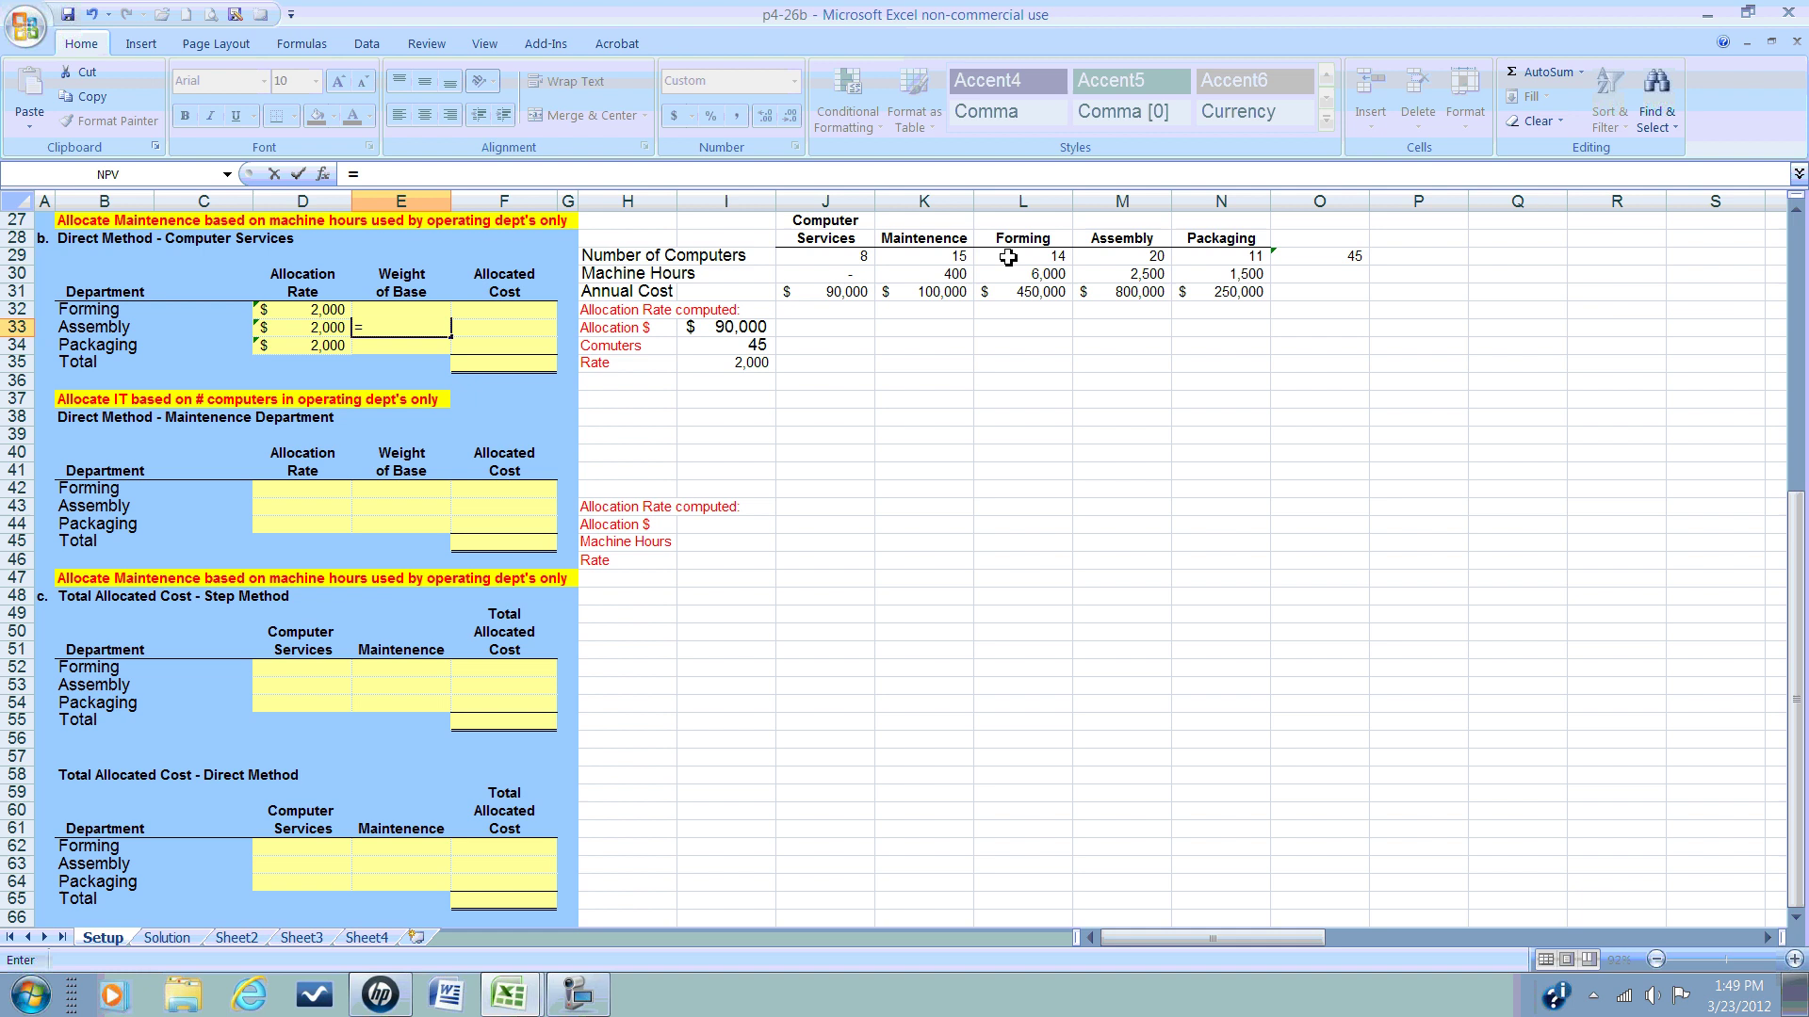
{"action": "left_click", "coordinate": [1125, 256]}
{"action": "key", "text": "Return"}
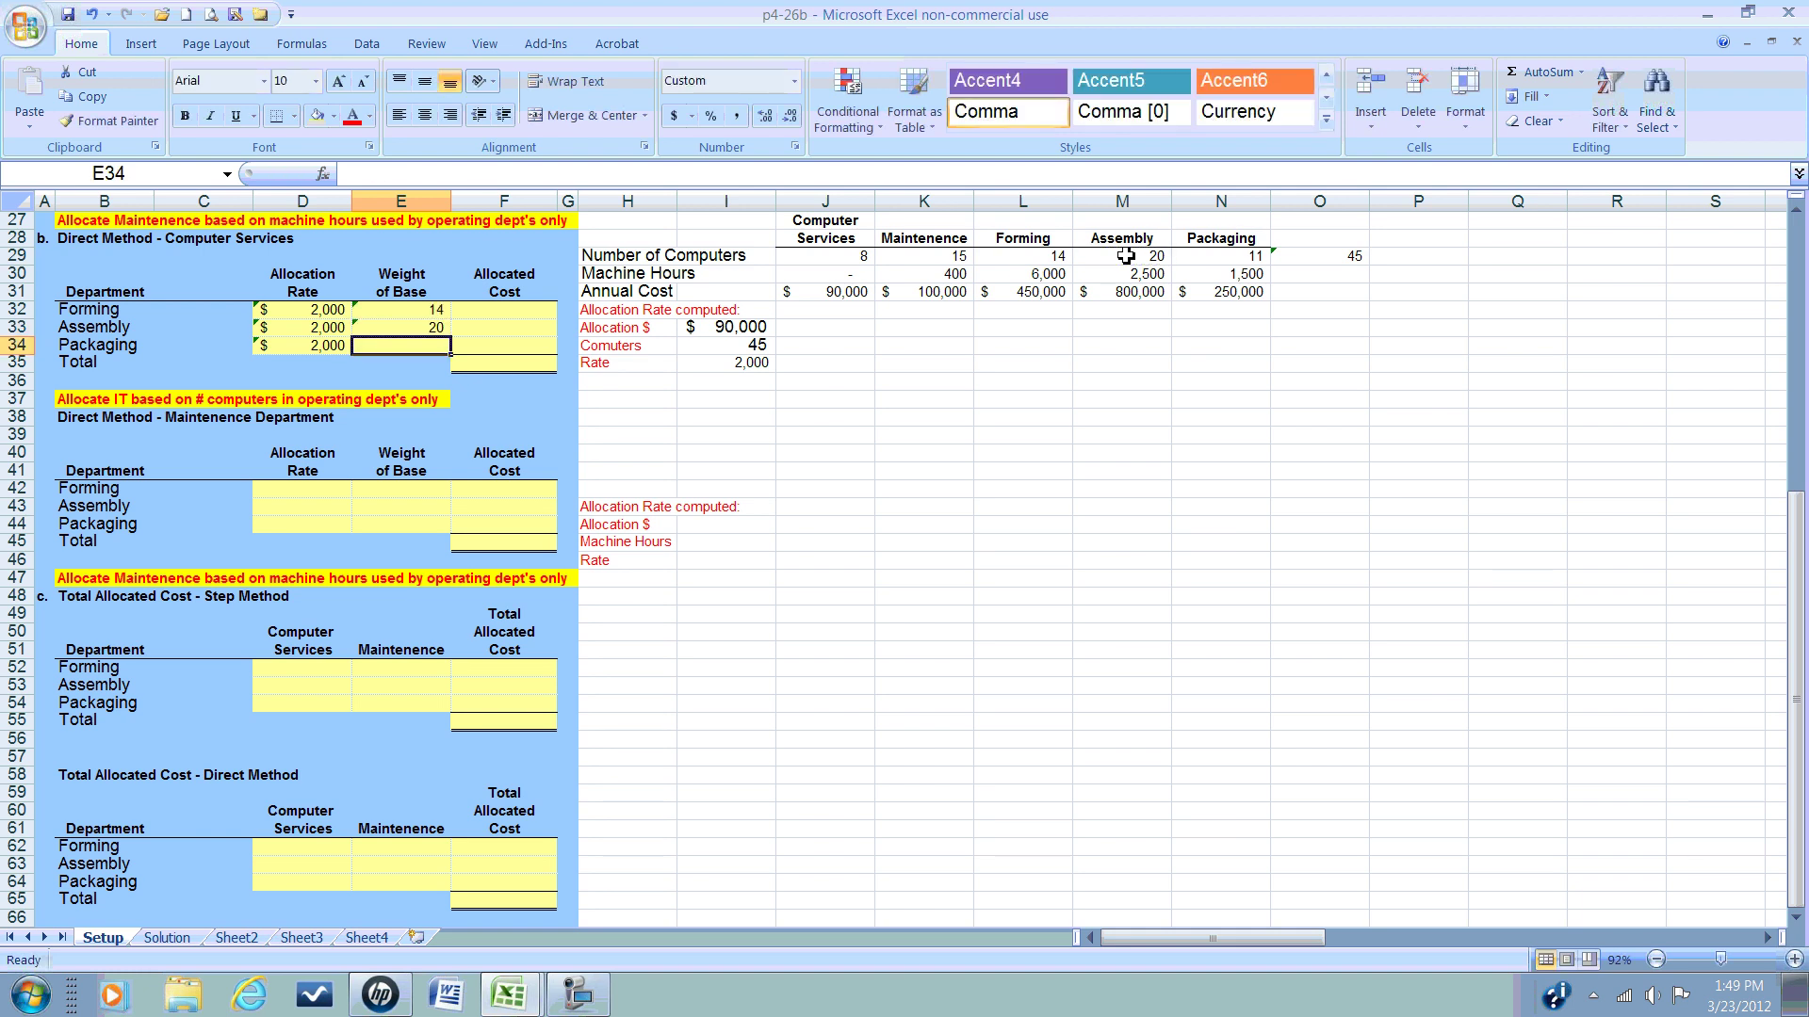
{"action": "type", "text": "="}
{"action": "left_click", "coordinate": [1202, 257]}
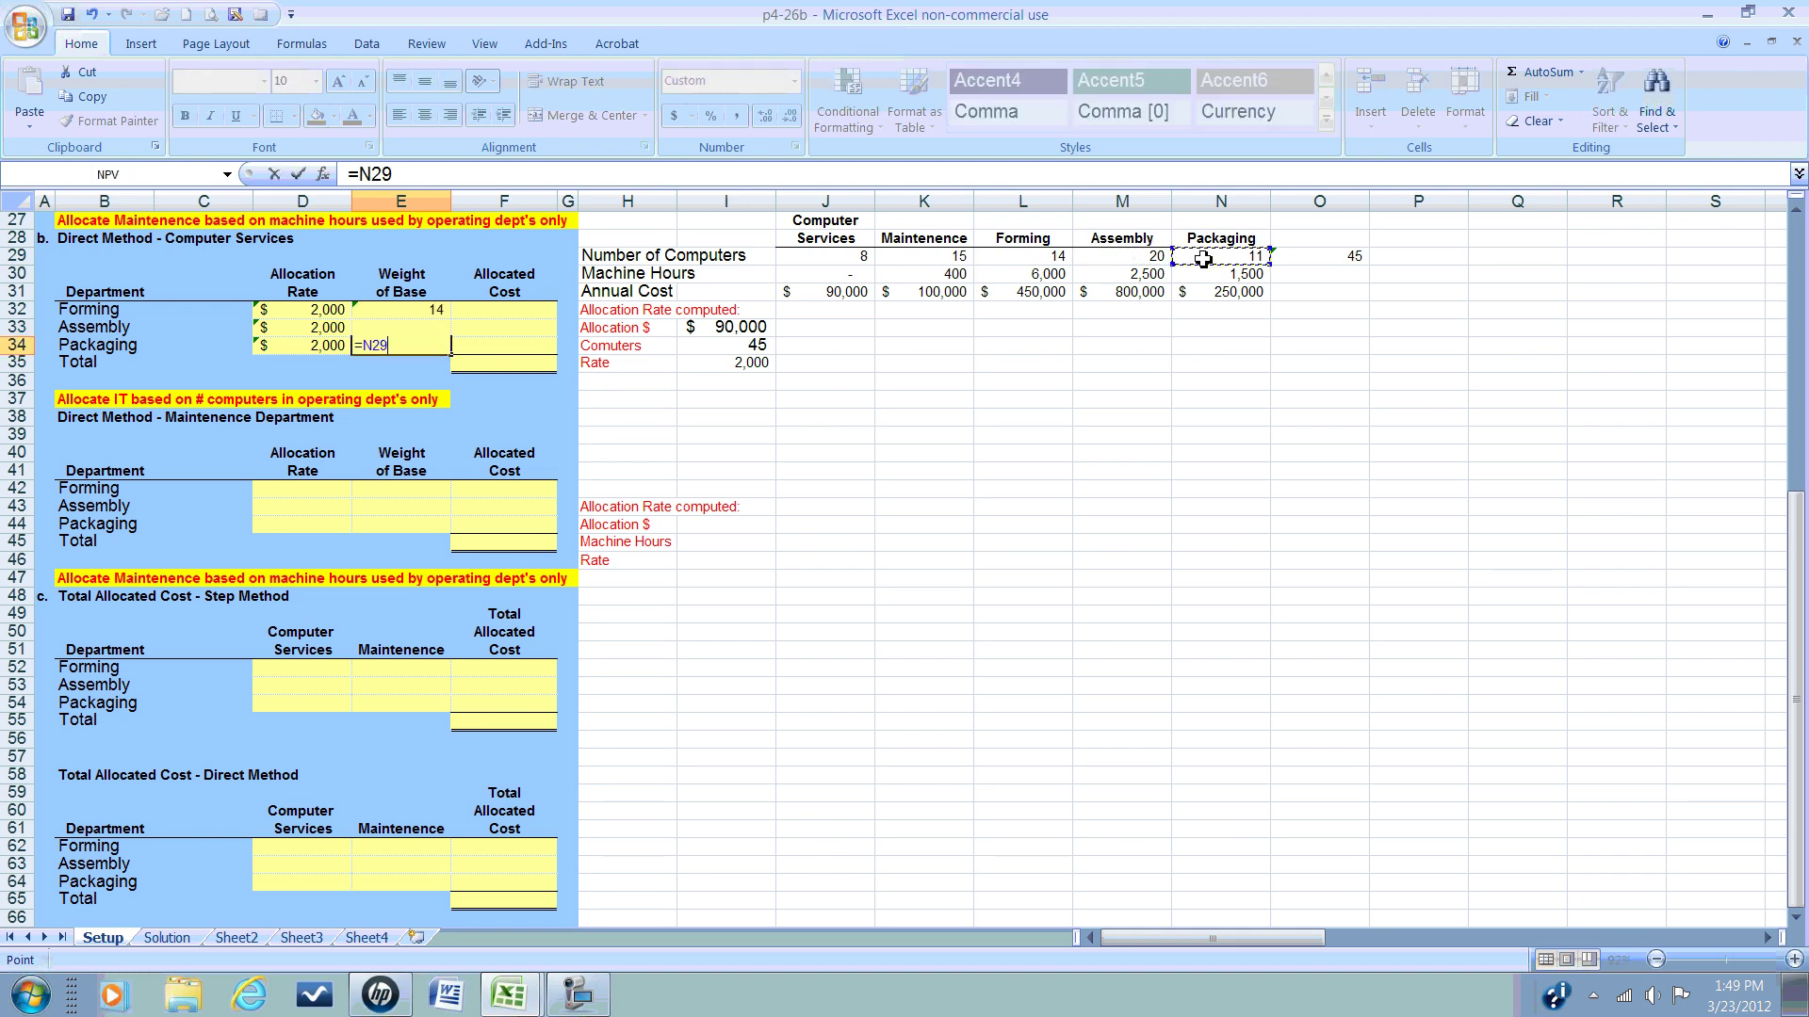
{"action": "key", "text": "Return"}
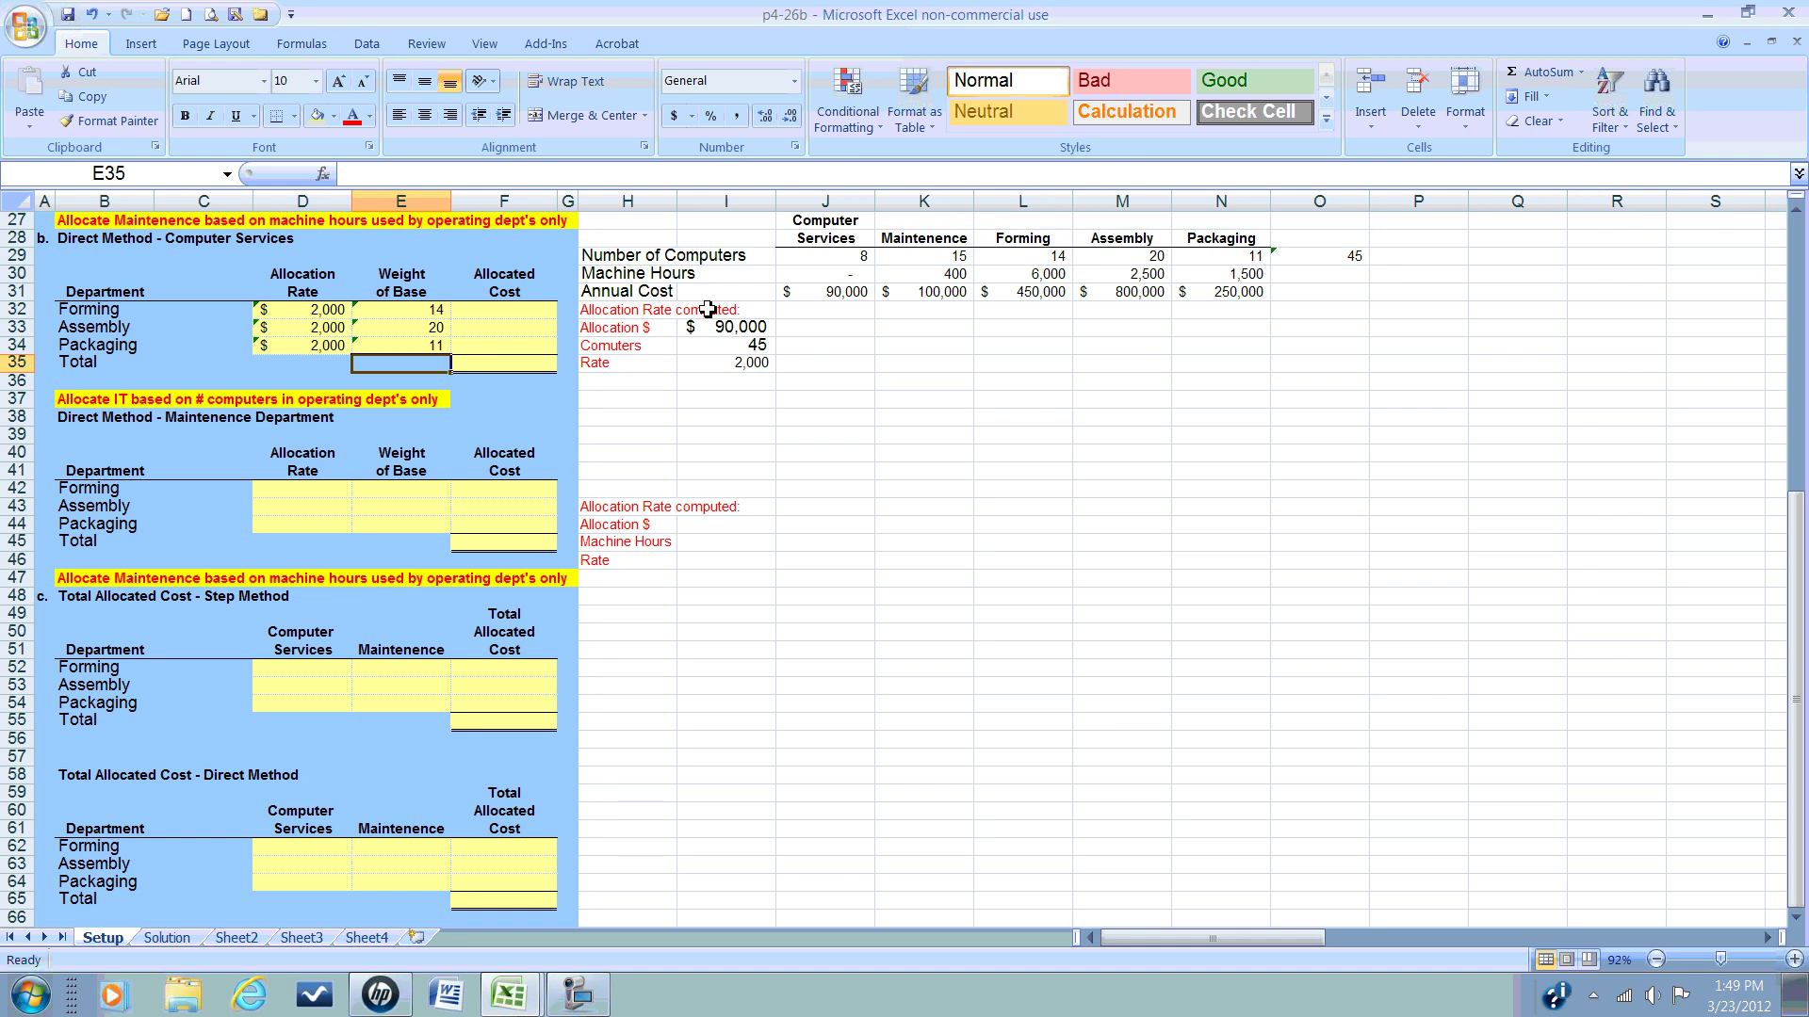
Step: Multiply Forming's weight by its rate in F32, giving an allocated cost of 28,000
{"action": "left_click", "coordinate": [524, 315]}
{"action": "type", "text": "+"}
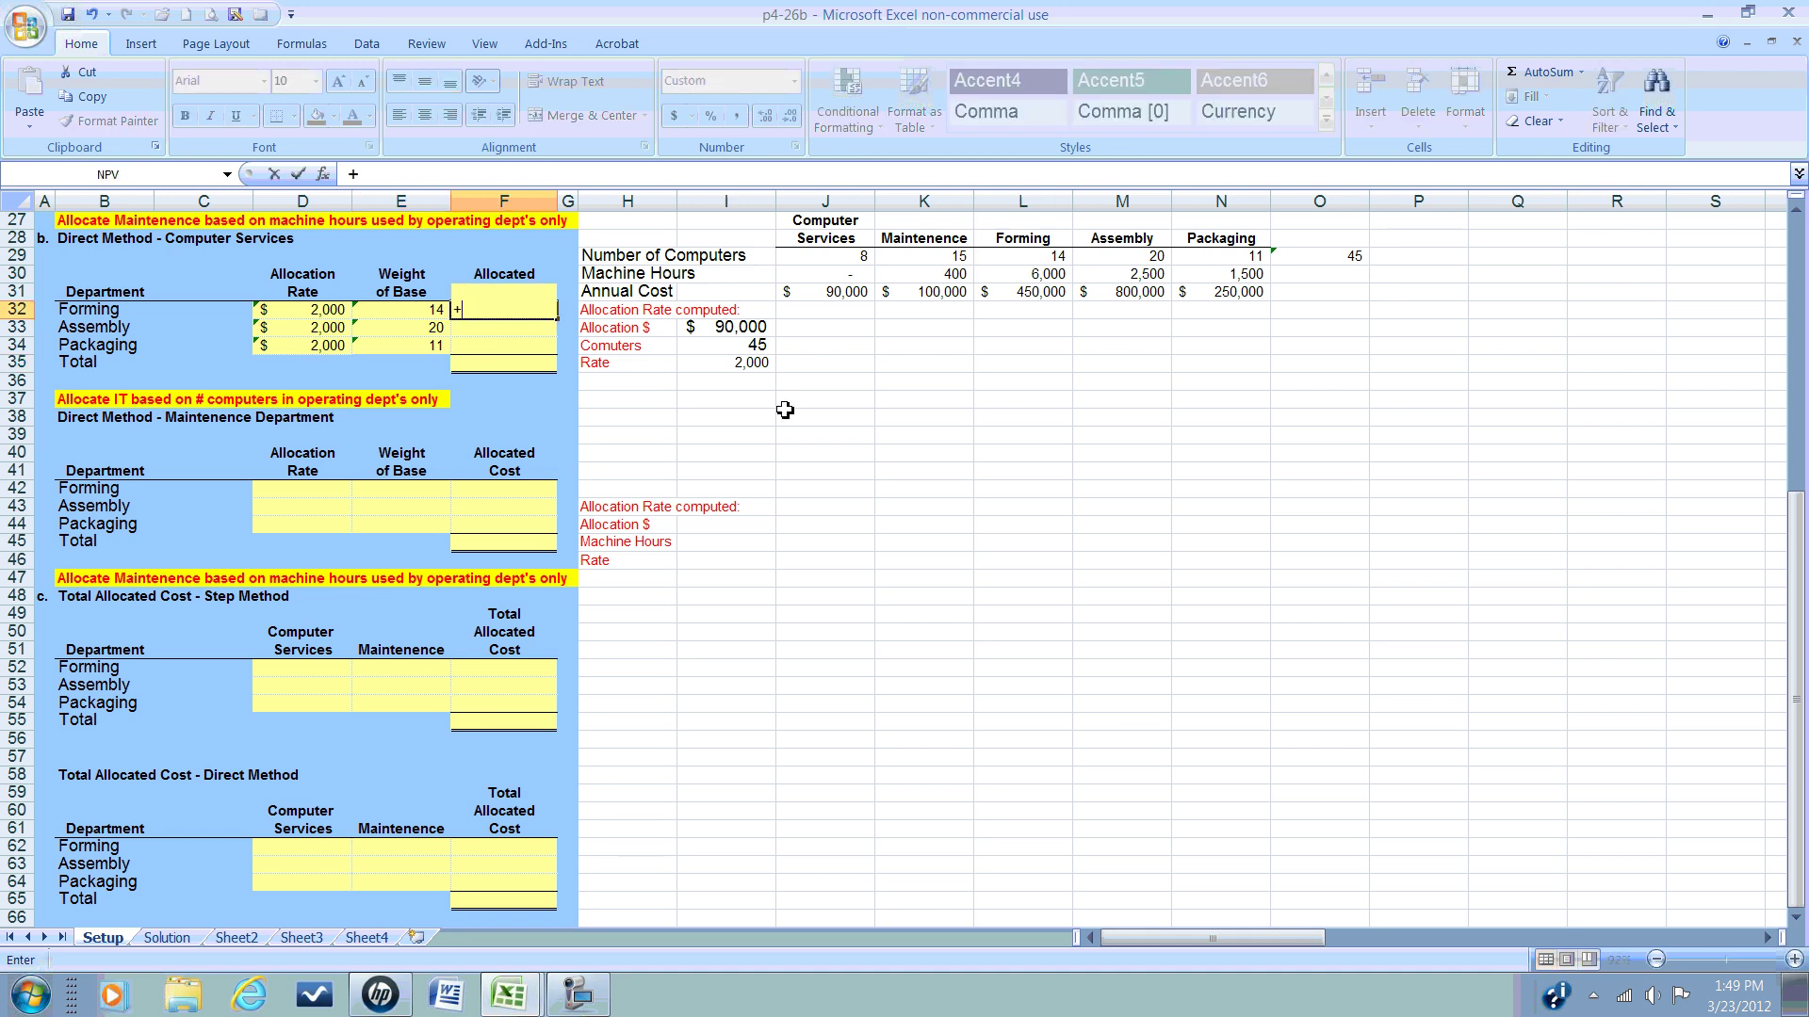
{"action": "key", "text": "Left"}
{"action": "key", "text": "Left"}
{"action": "type", "text": "*"}
{"action": "key", "text": "Left"}
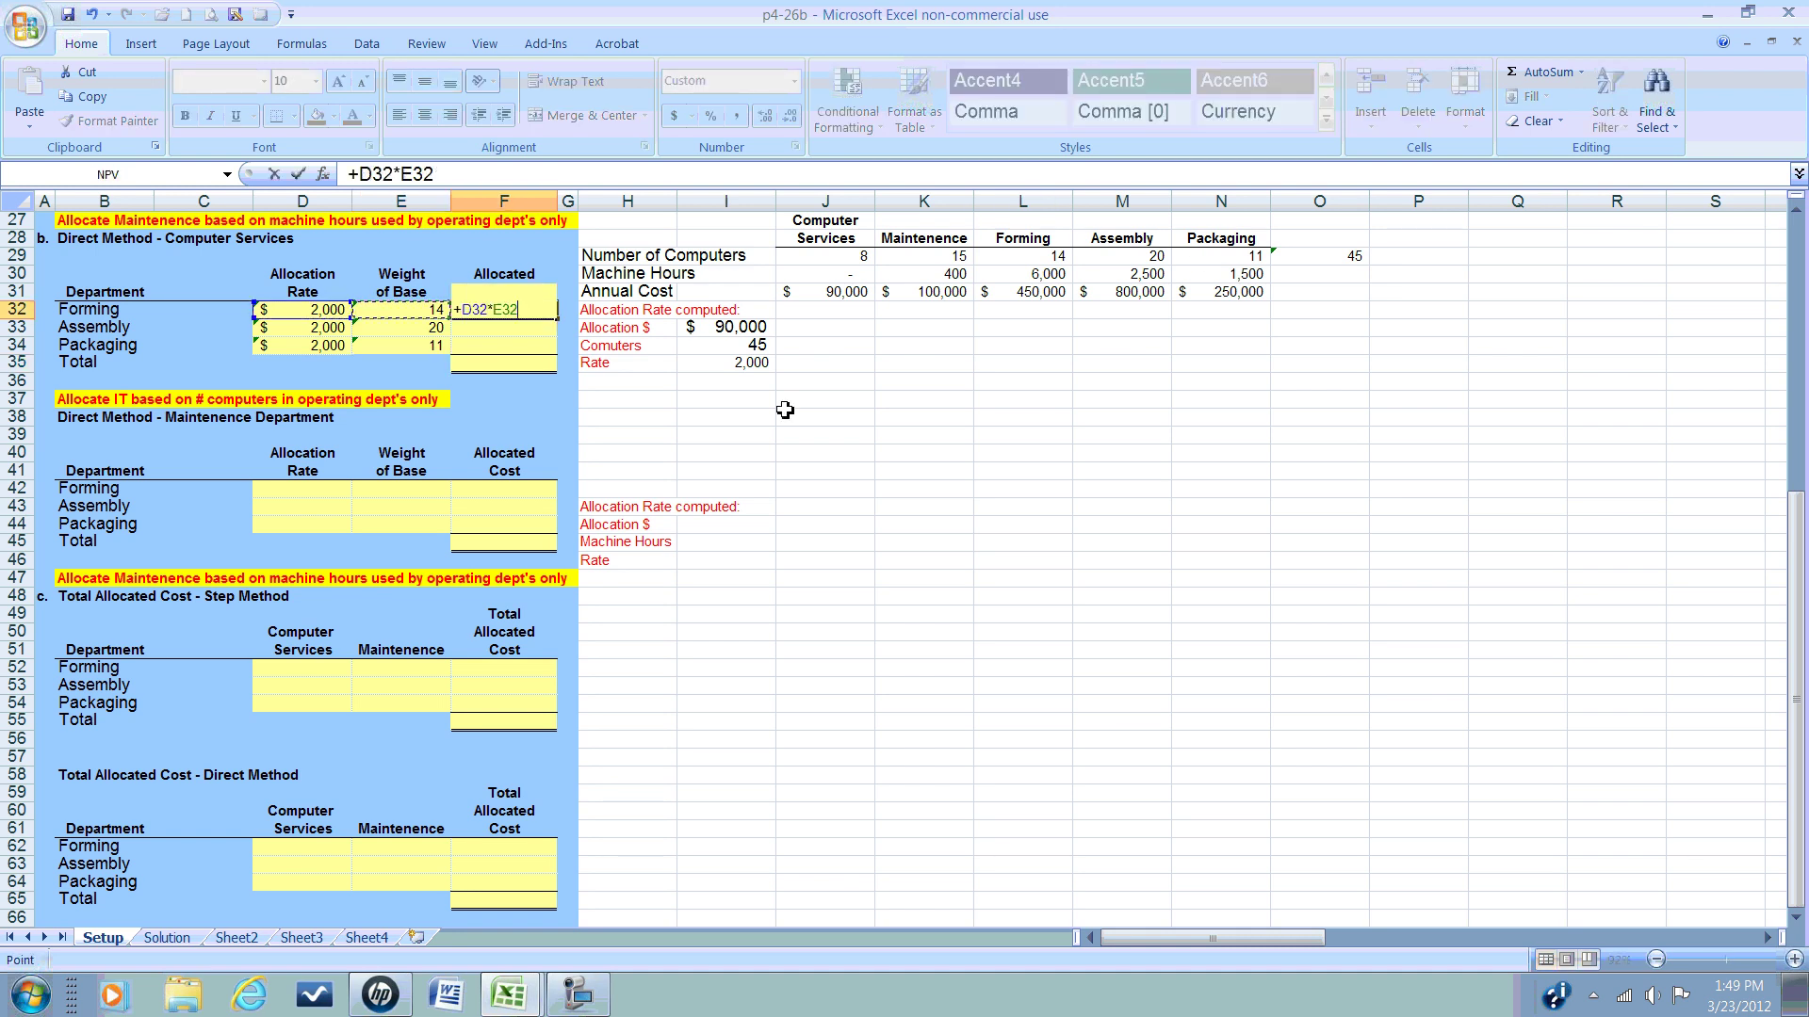
{"action": "key", "text": "Return"}
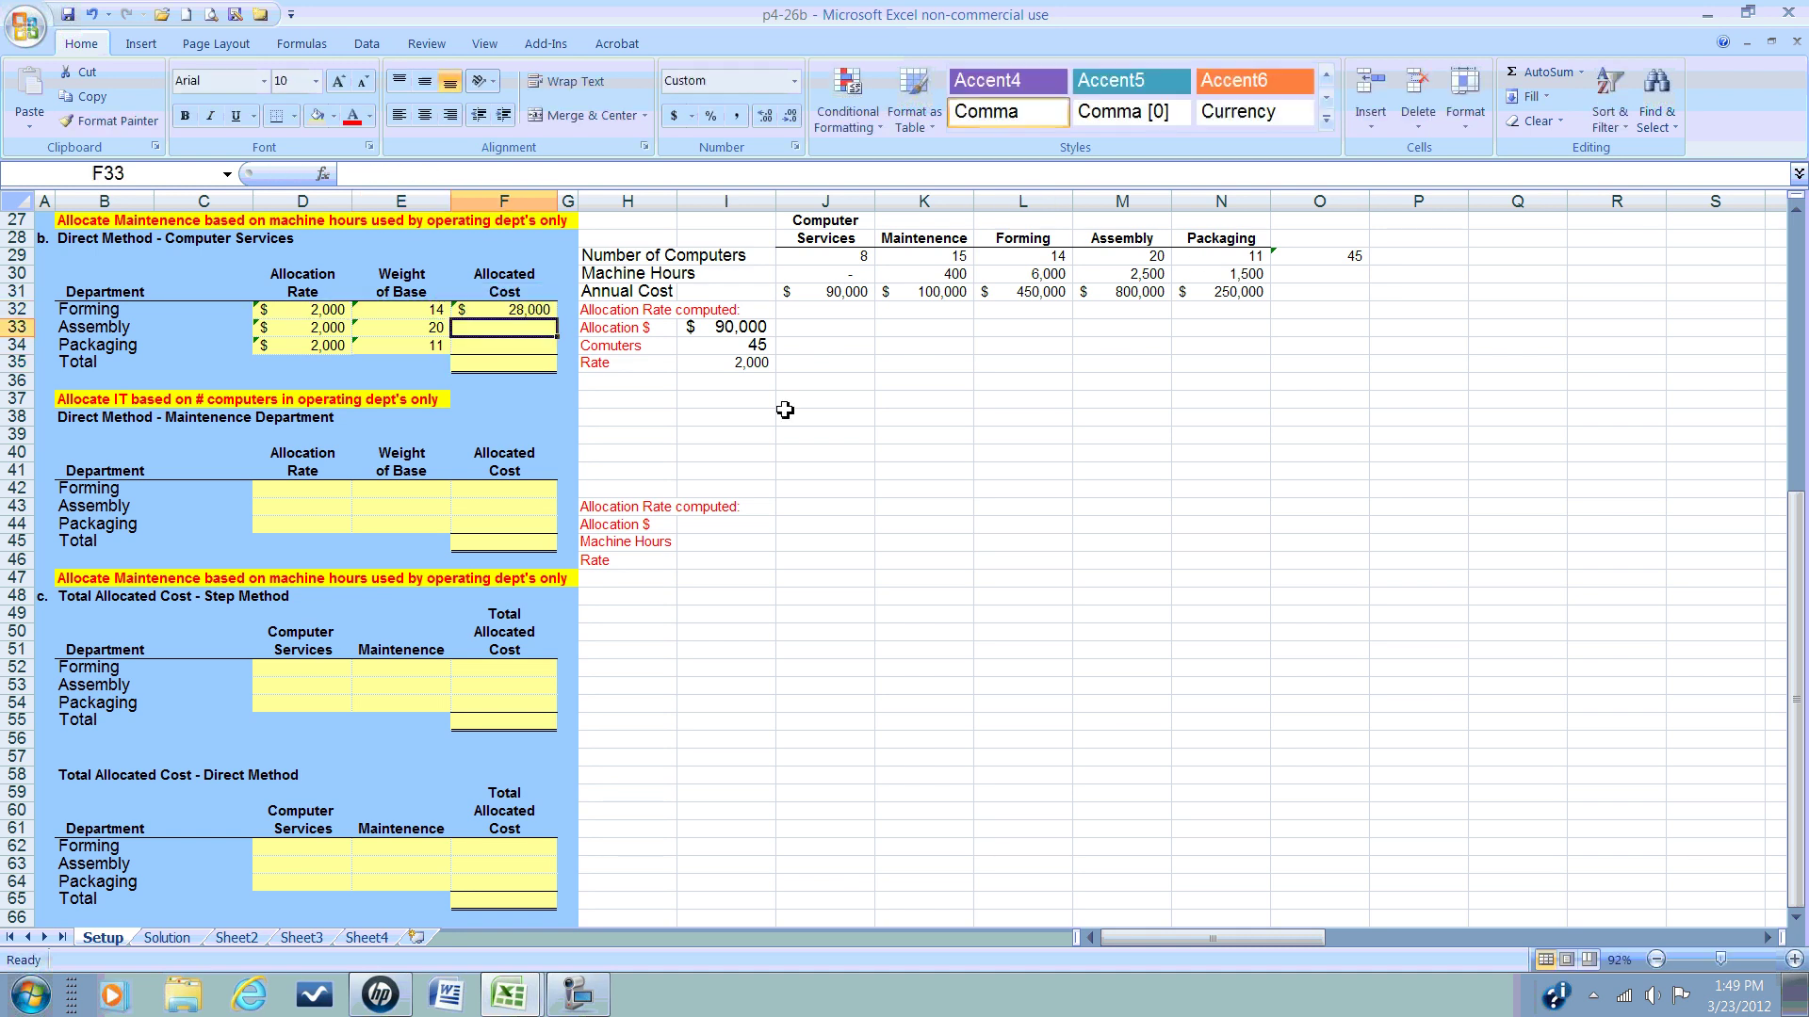
Step: Copy the cost formula to Assembly and Packaging, then AutoSum F32:F34 into F35 for 90,000
{"action": "left_click", "coordinate": [541, 311]}
{"action": "right_click", "coordinate": [542, 312]}
{"action": "left_click", "coordinate": [458, 351]}
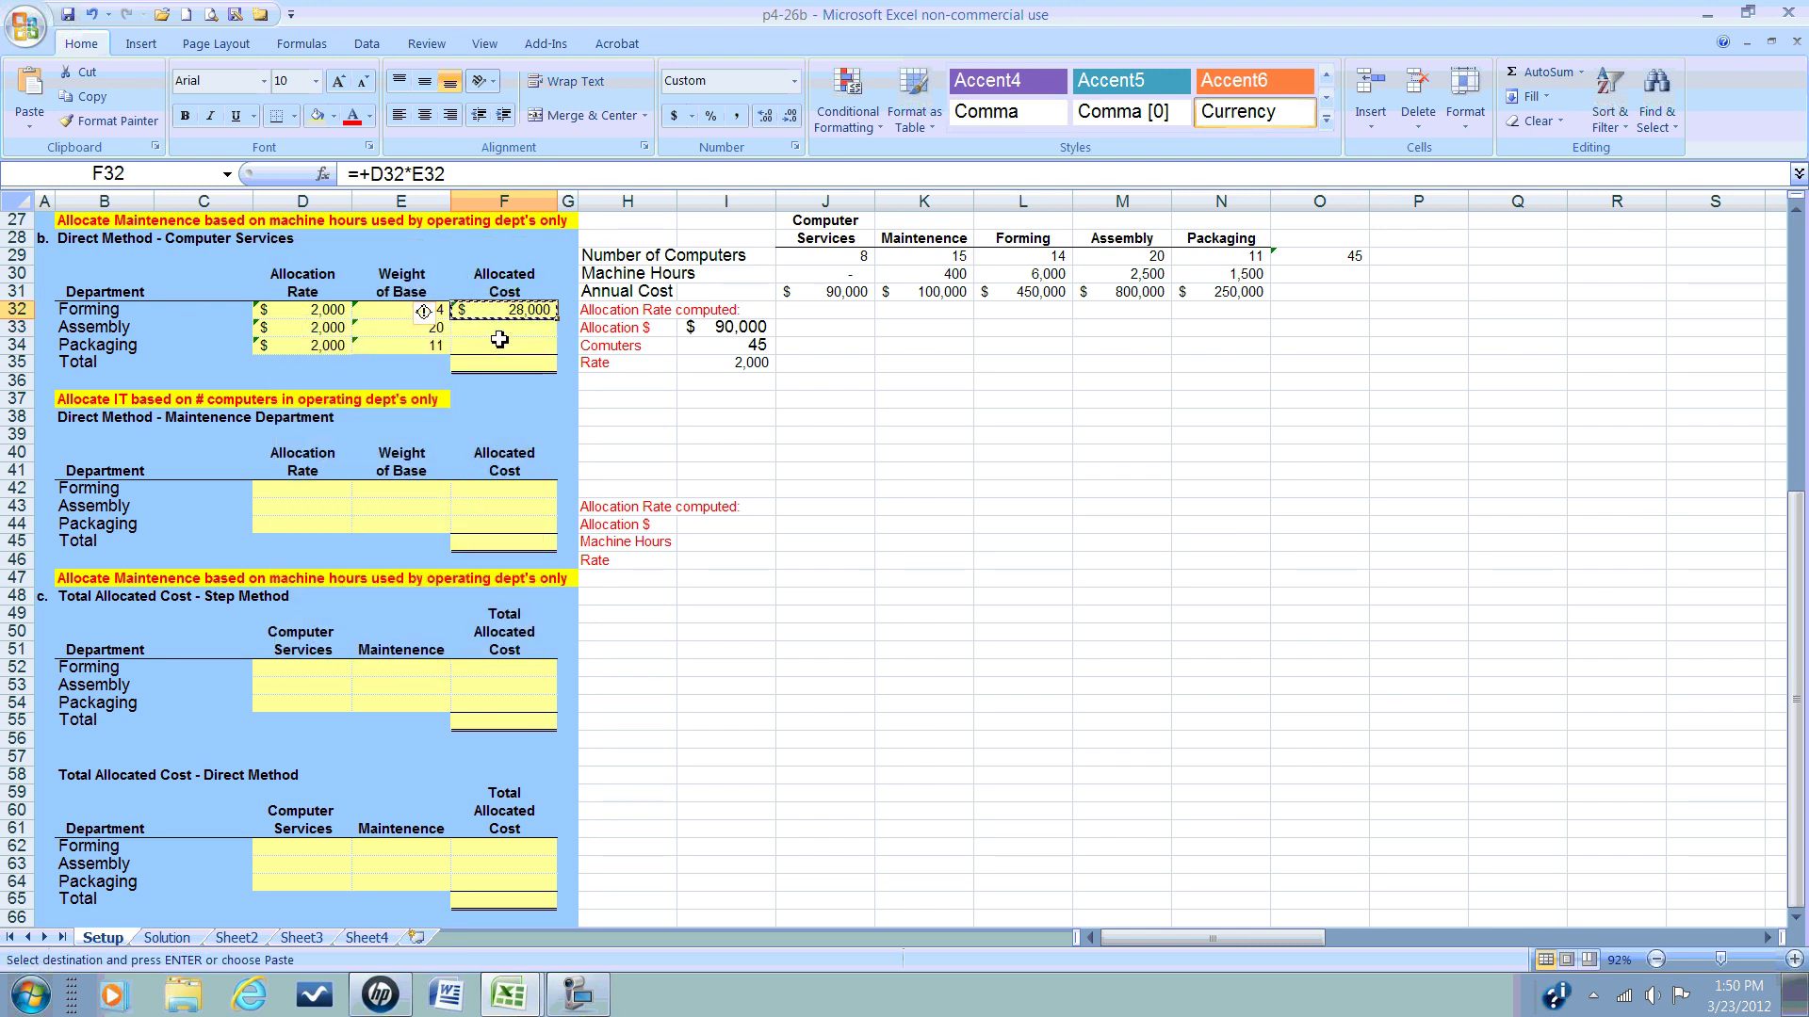
{"action": "left_click_drag", "start_coordinate": [497, 328], "coordinate": [500, 350]}
{"action": "right_click", "coordinate": [500, 350]}
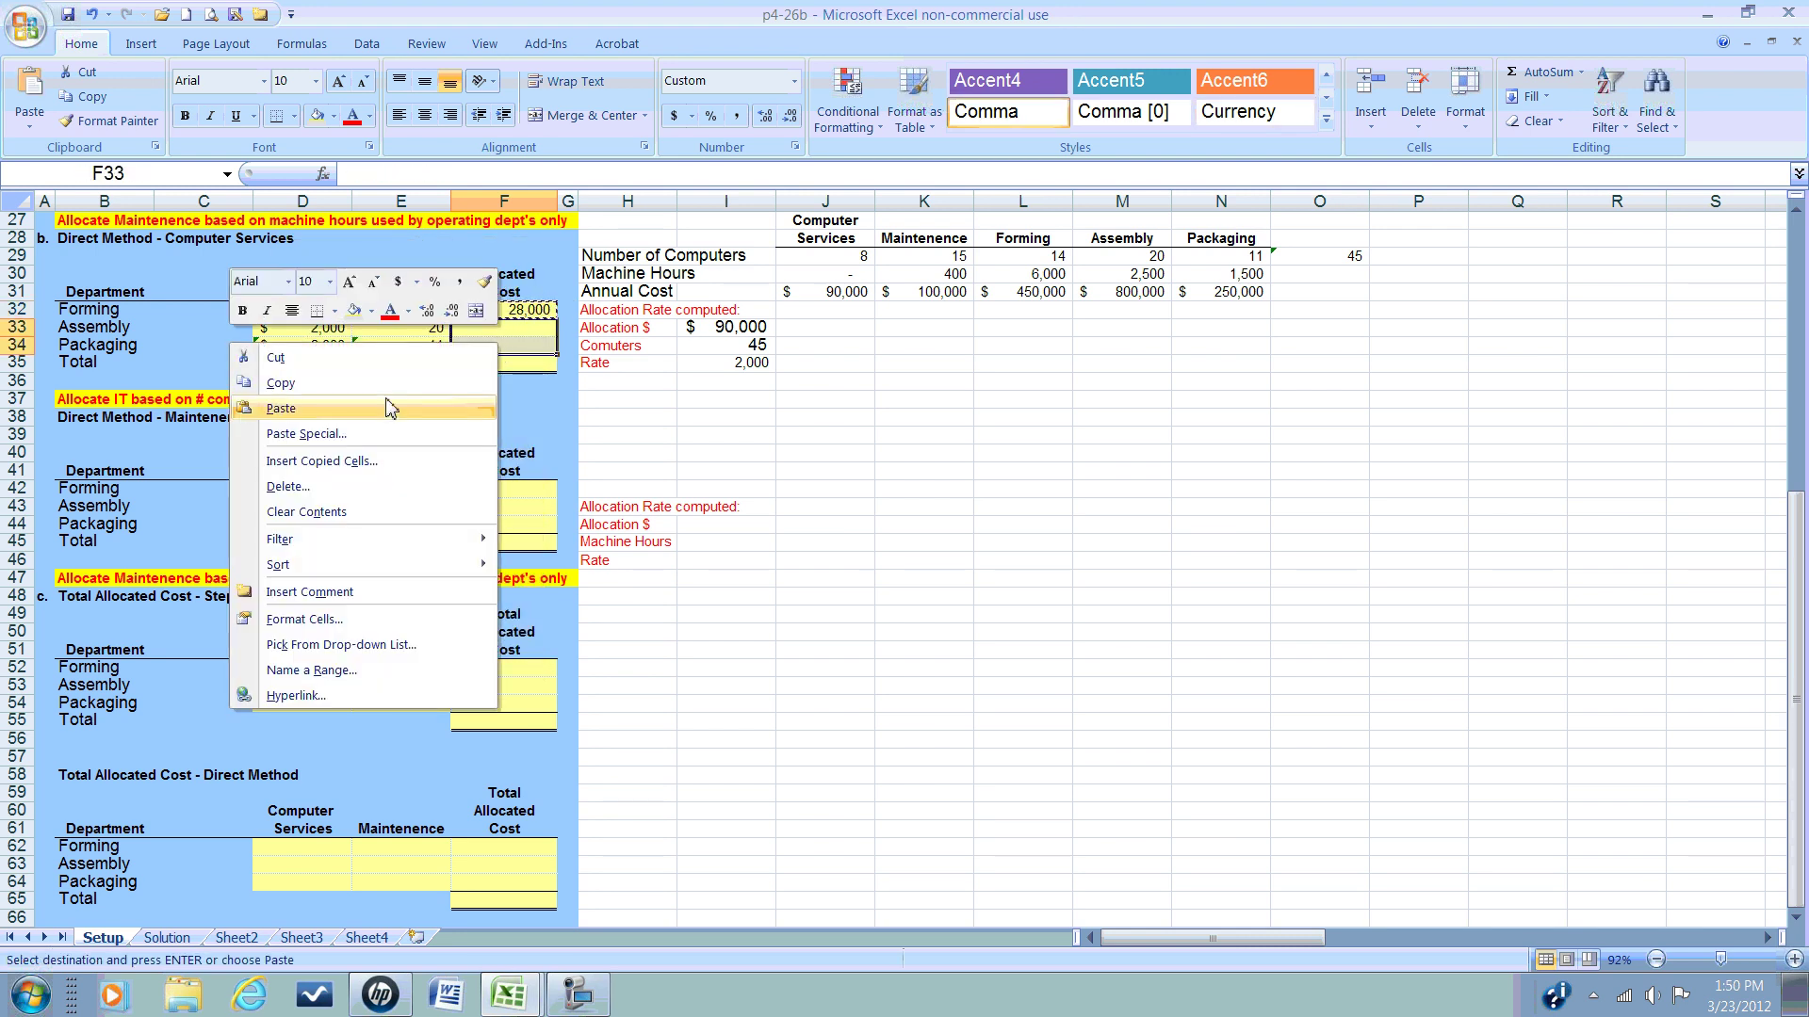
{"action": "left_click", "coordinate": [281, 408]}
{"action": "left_click", "coordinate": [480, 368]}
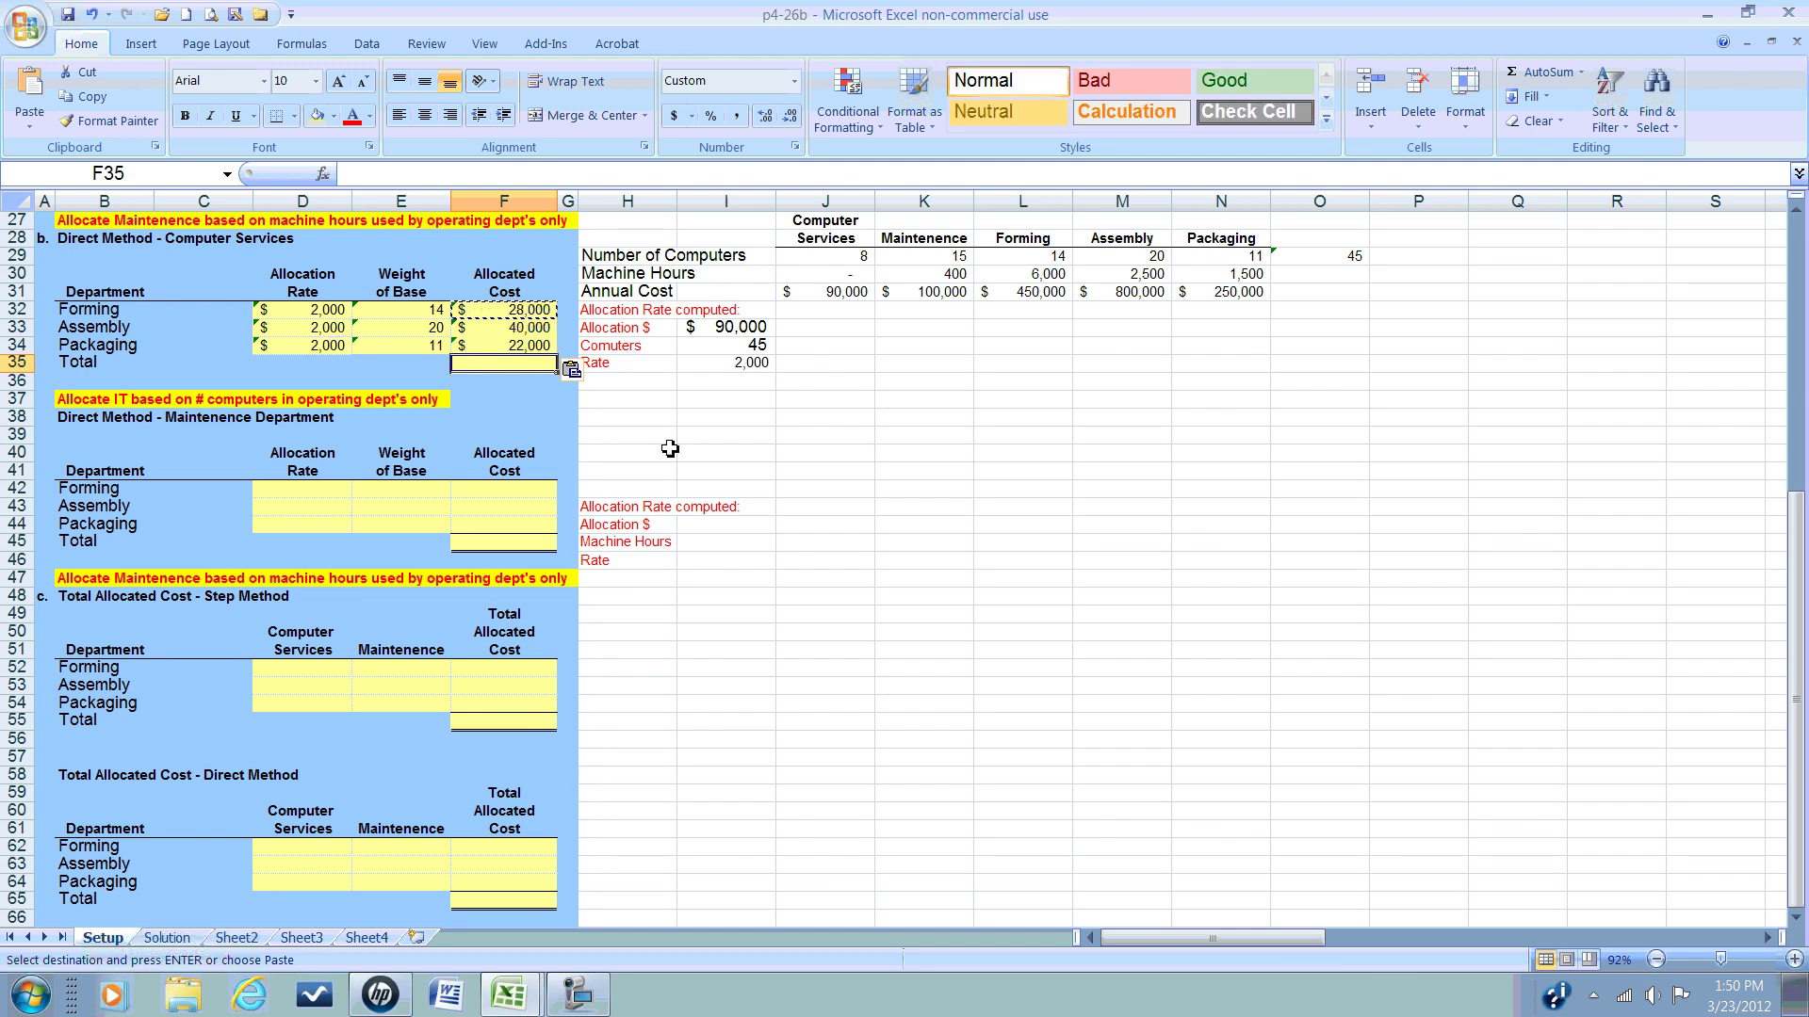
{"action": "double_click", "coordinate": [1527, 87]}
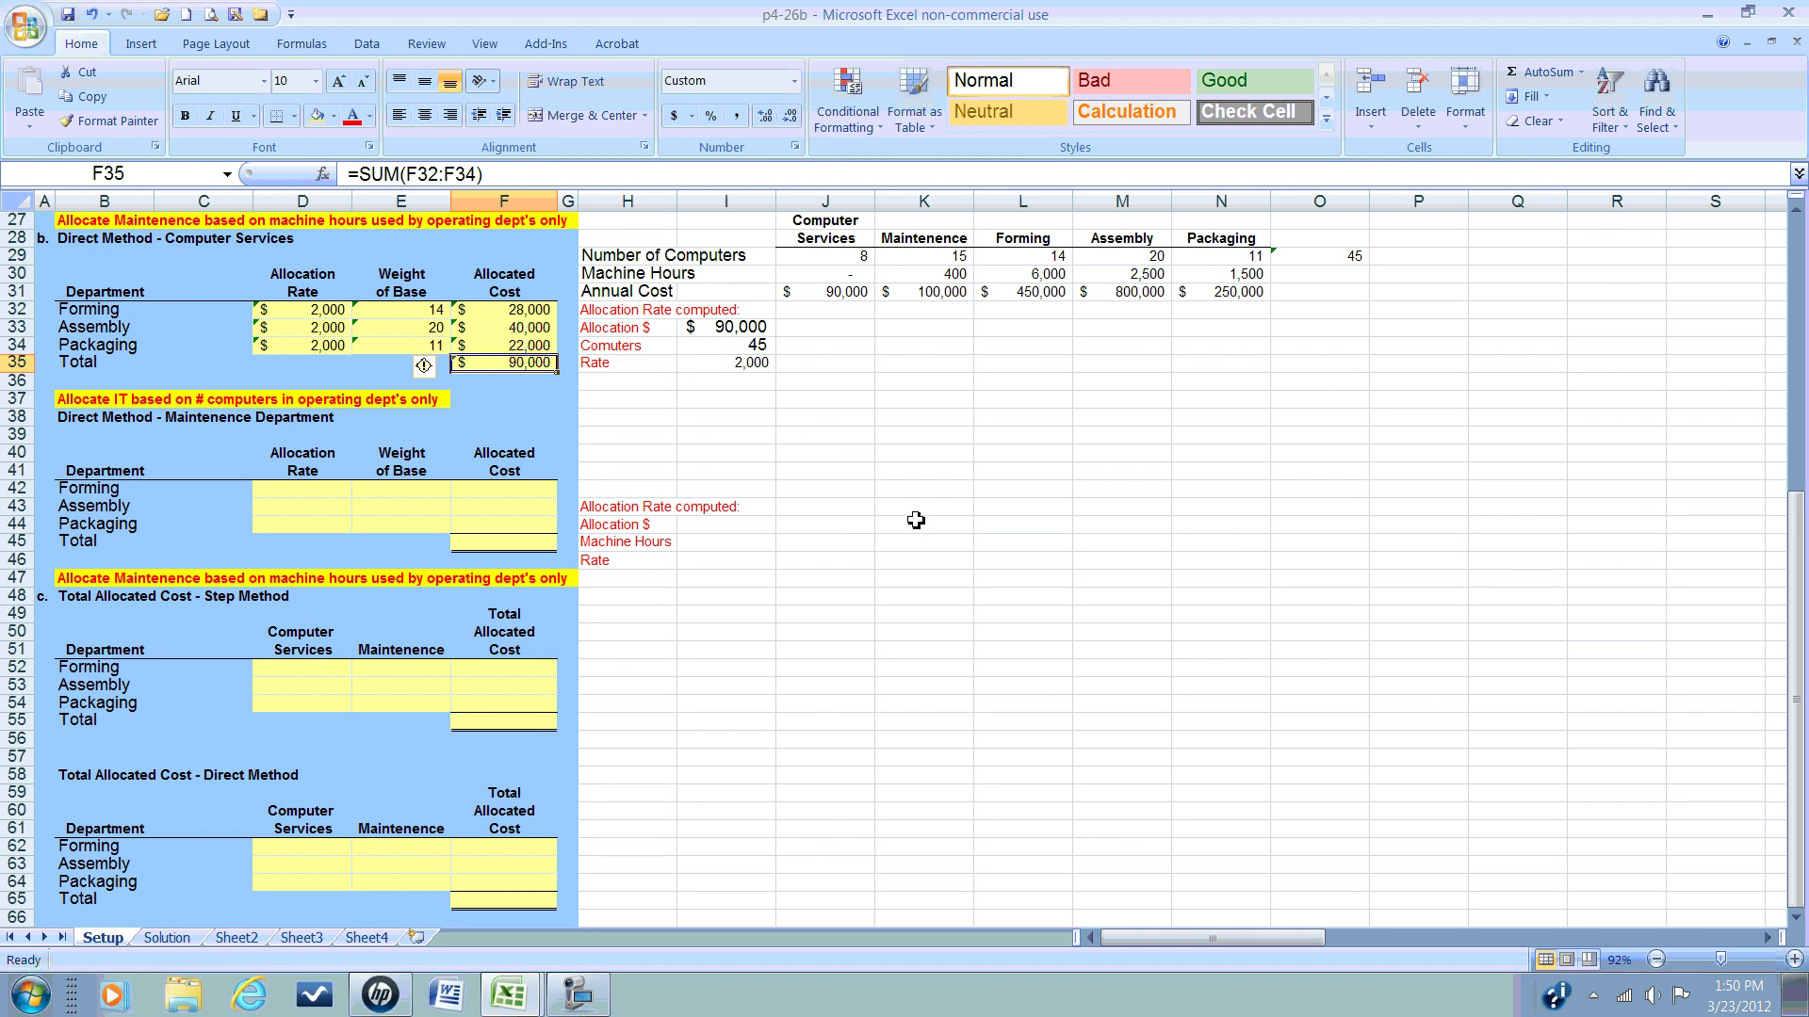
Step: Link I44 to the $100,000 maintenance cost in K31
{"action": "left_click", "coordinate": [744, 527]}
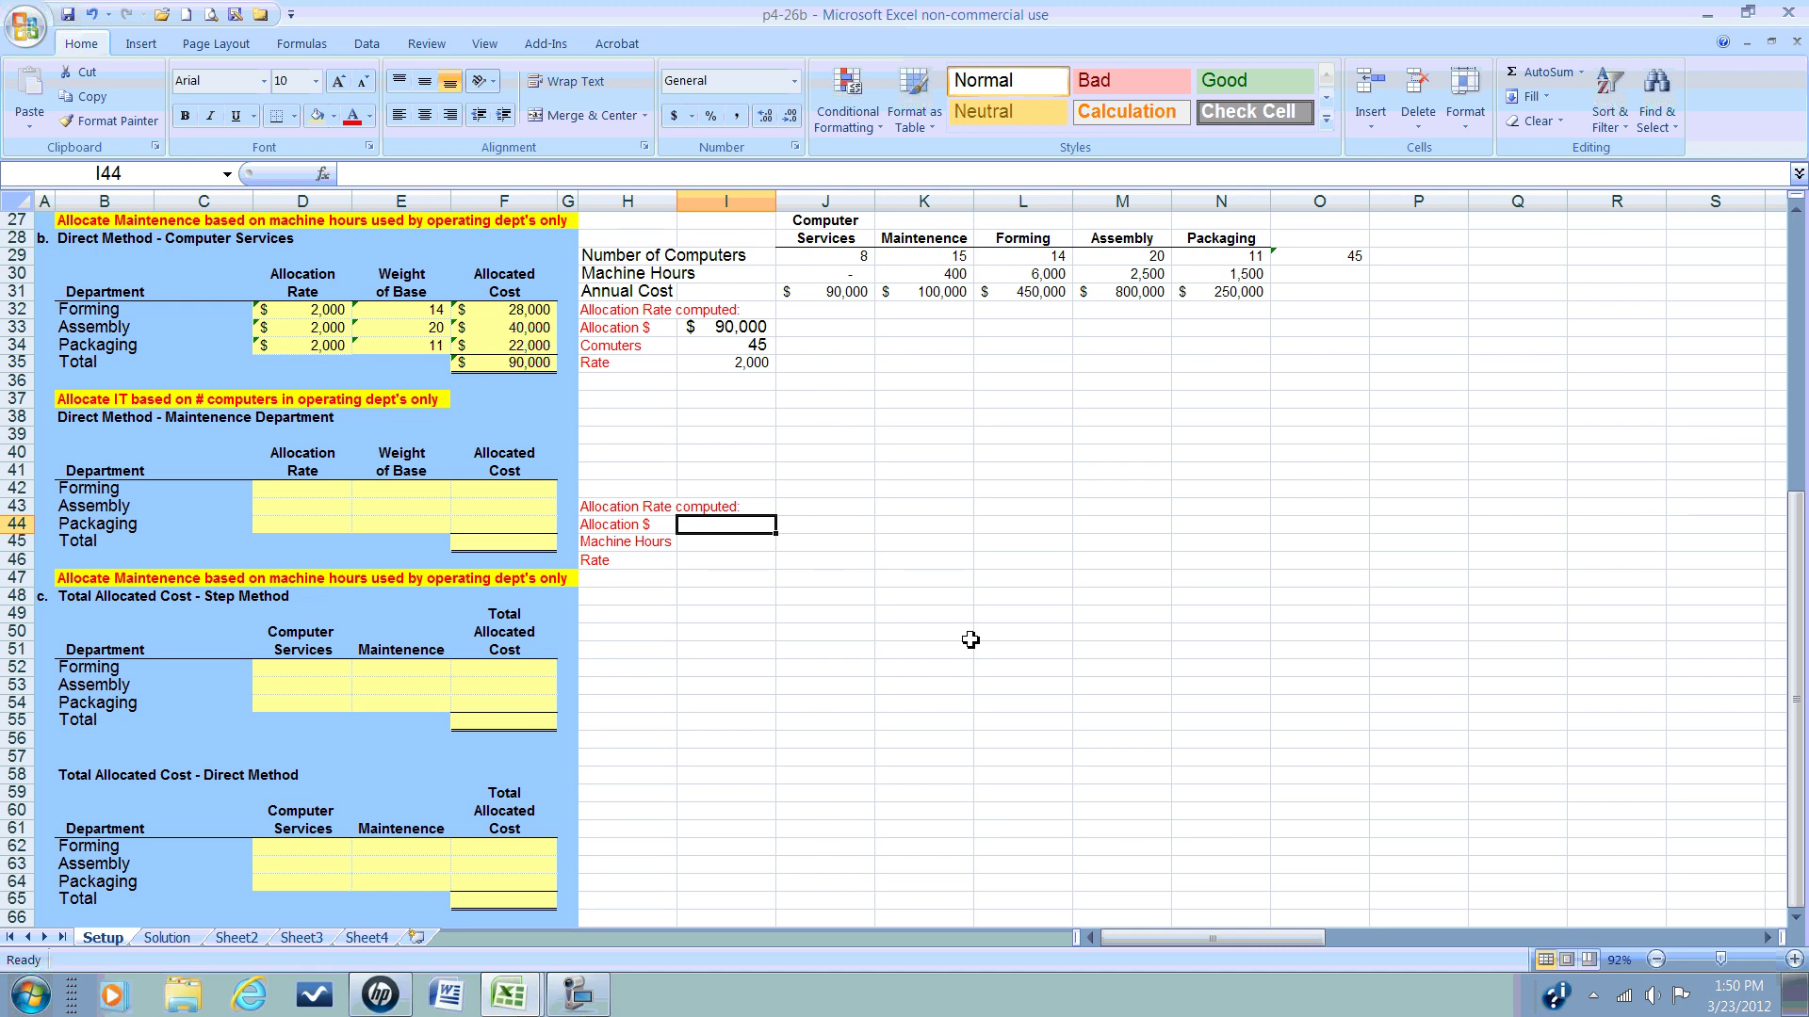
{"action": "type", "text": "="}
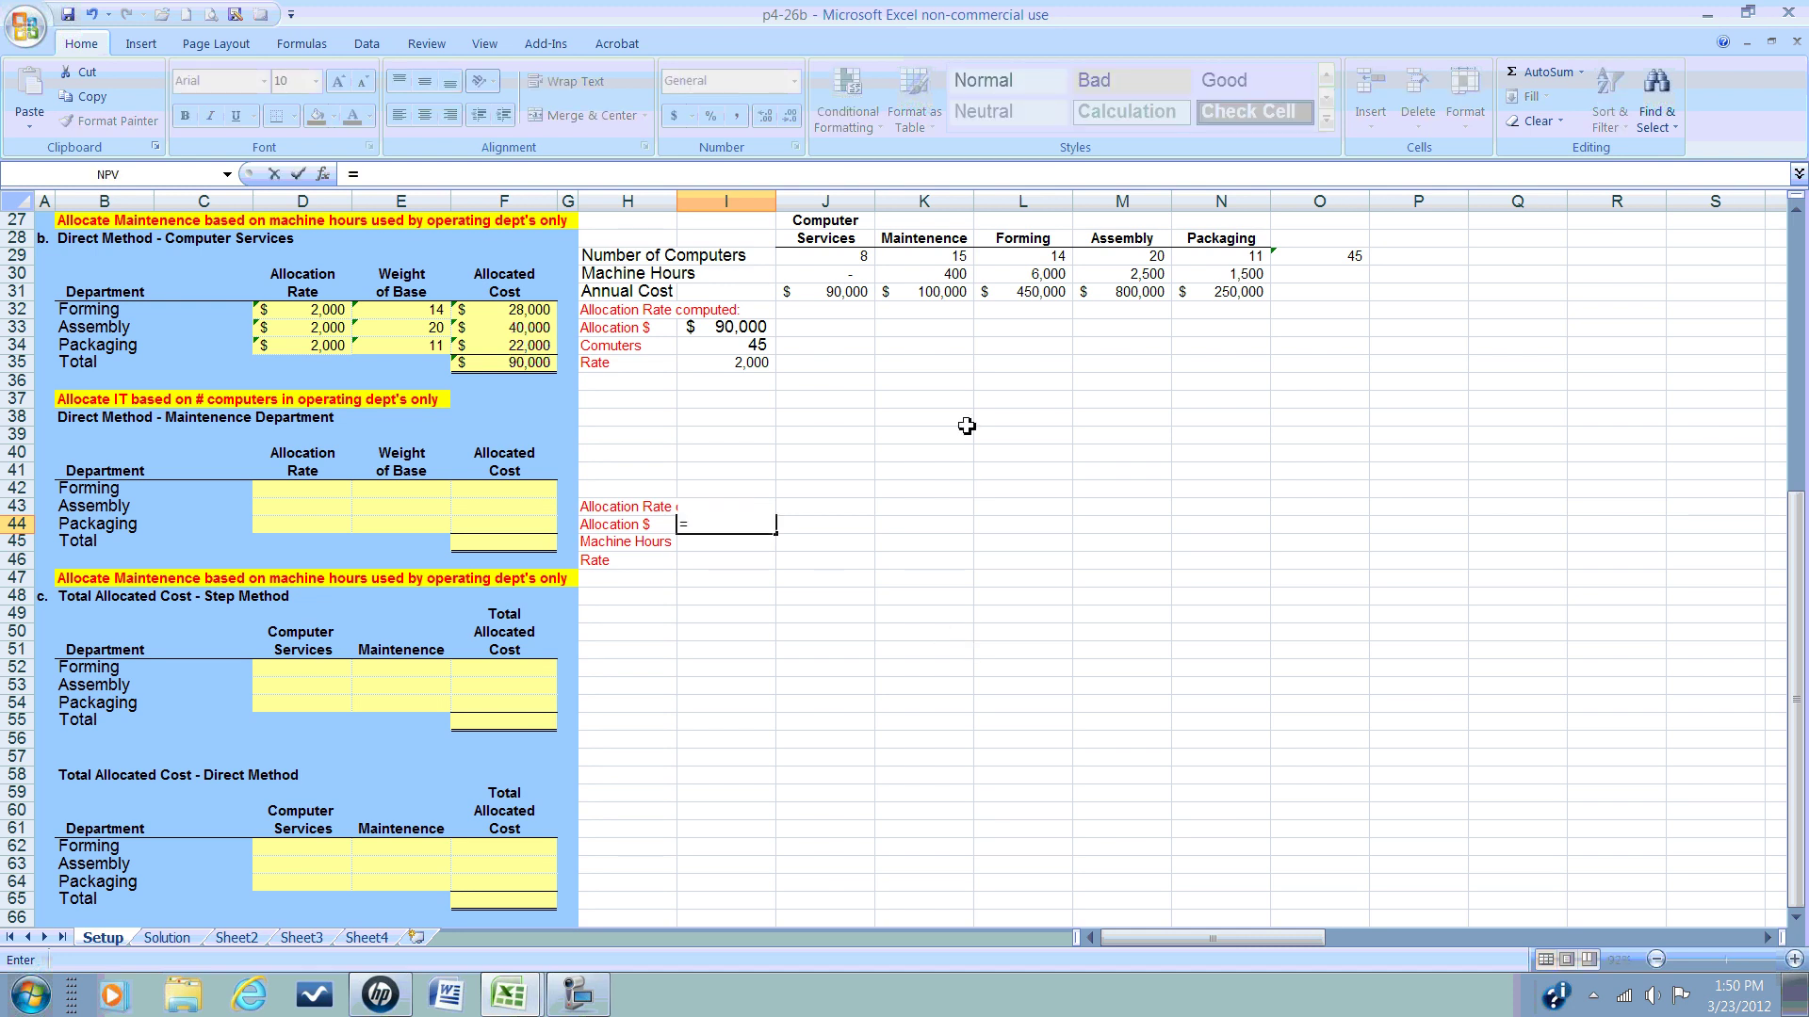
{"action": "left_click", "coordinate": [939, 293]}
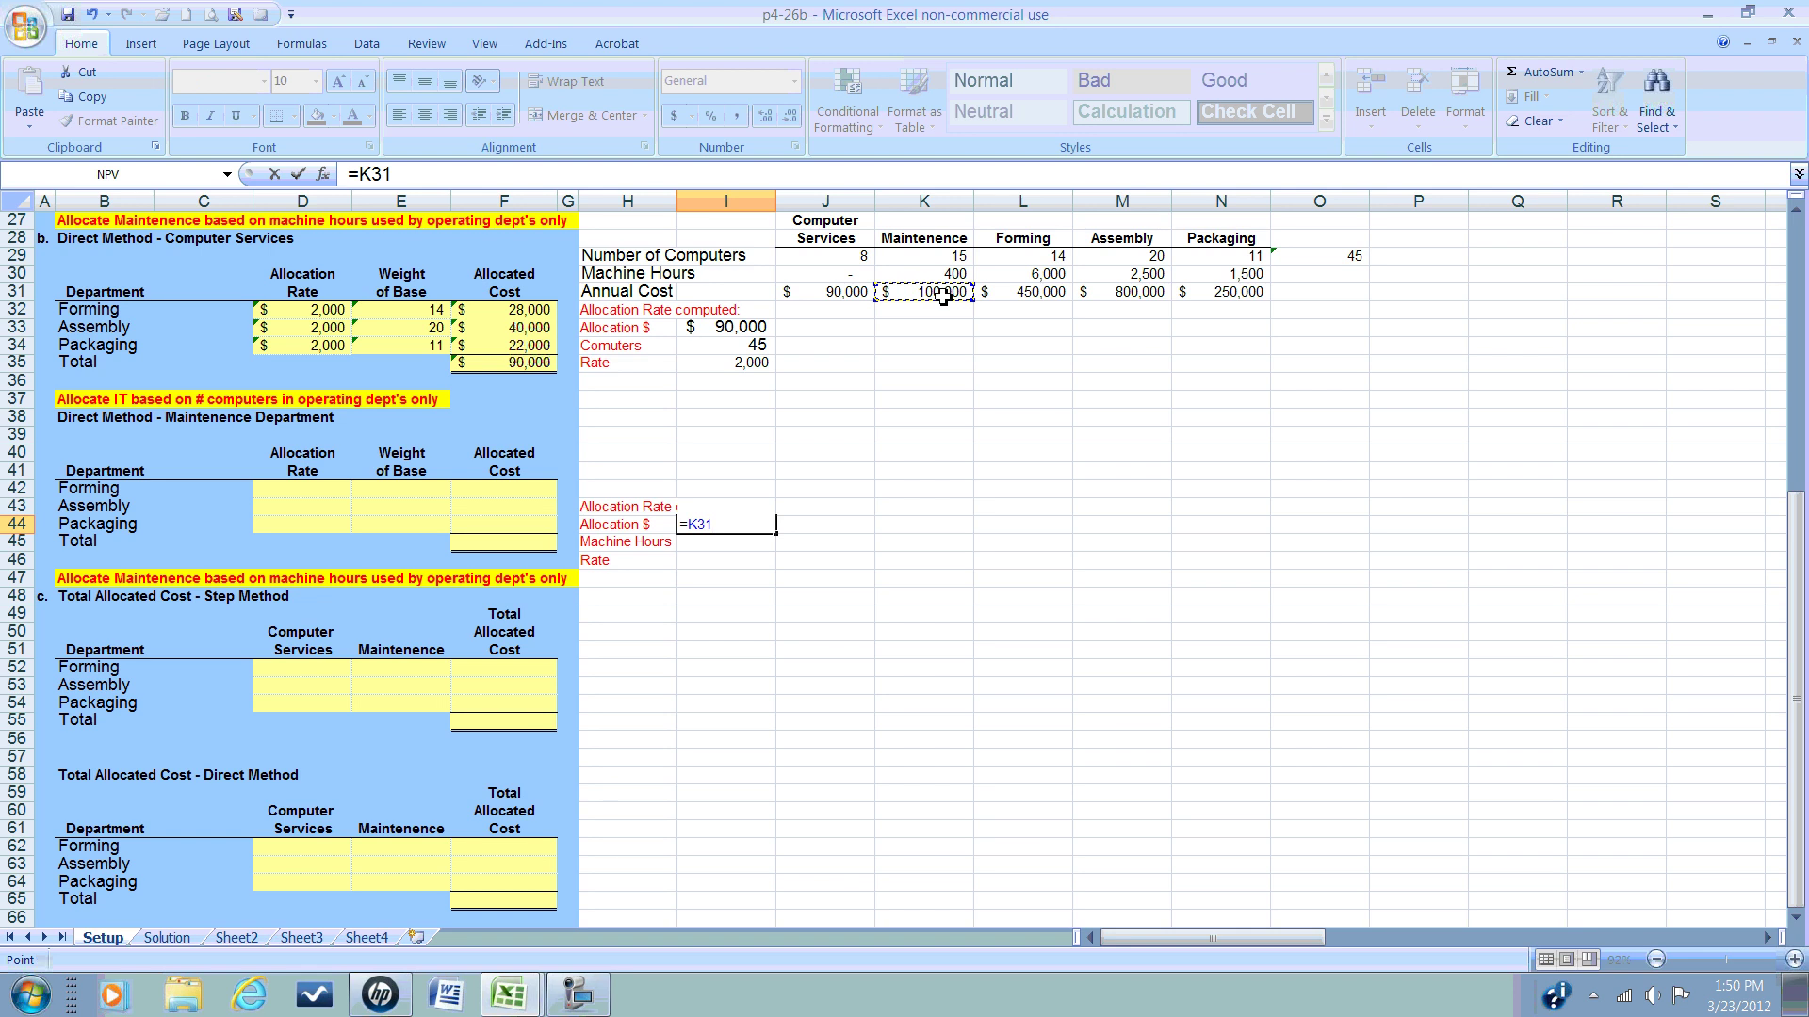
{"action": "key", "text": "Return"}
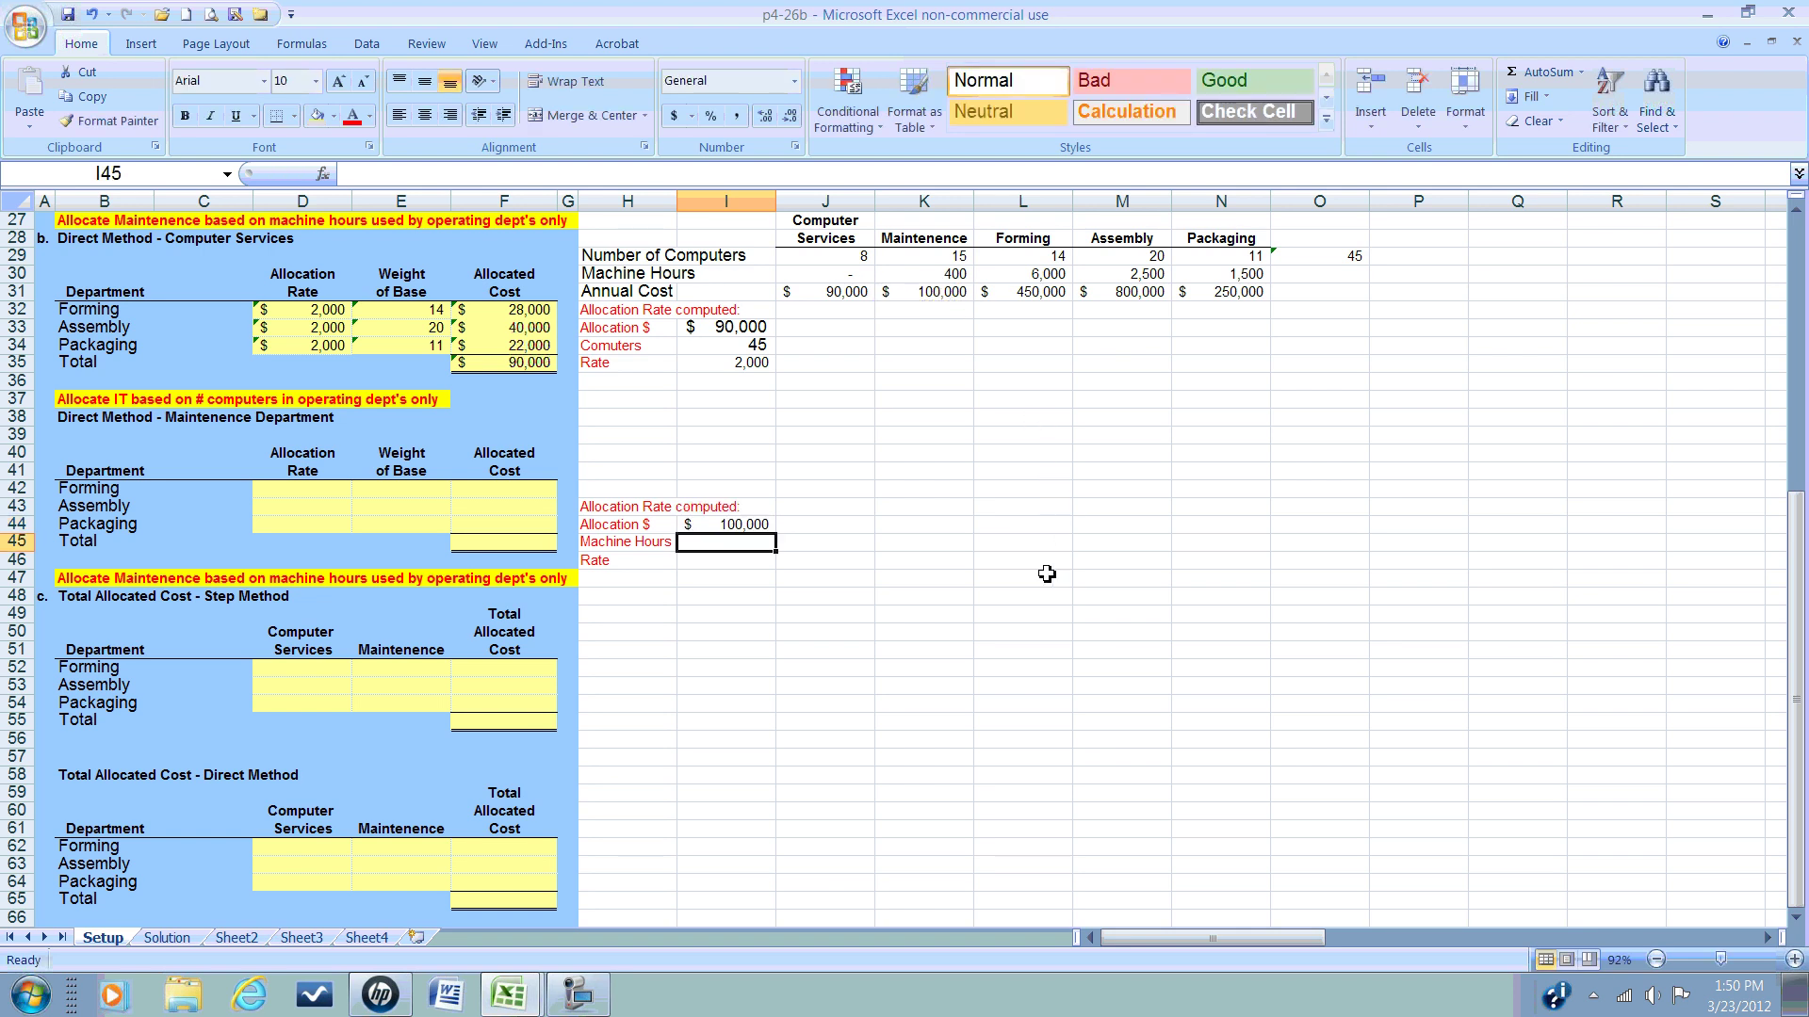
Step: Sum the departments' machine hours into O30 (10,000) and reference that total in I45
{"action": "left_click", "coordinate": [1315, 273]}
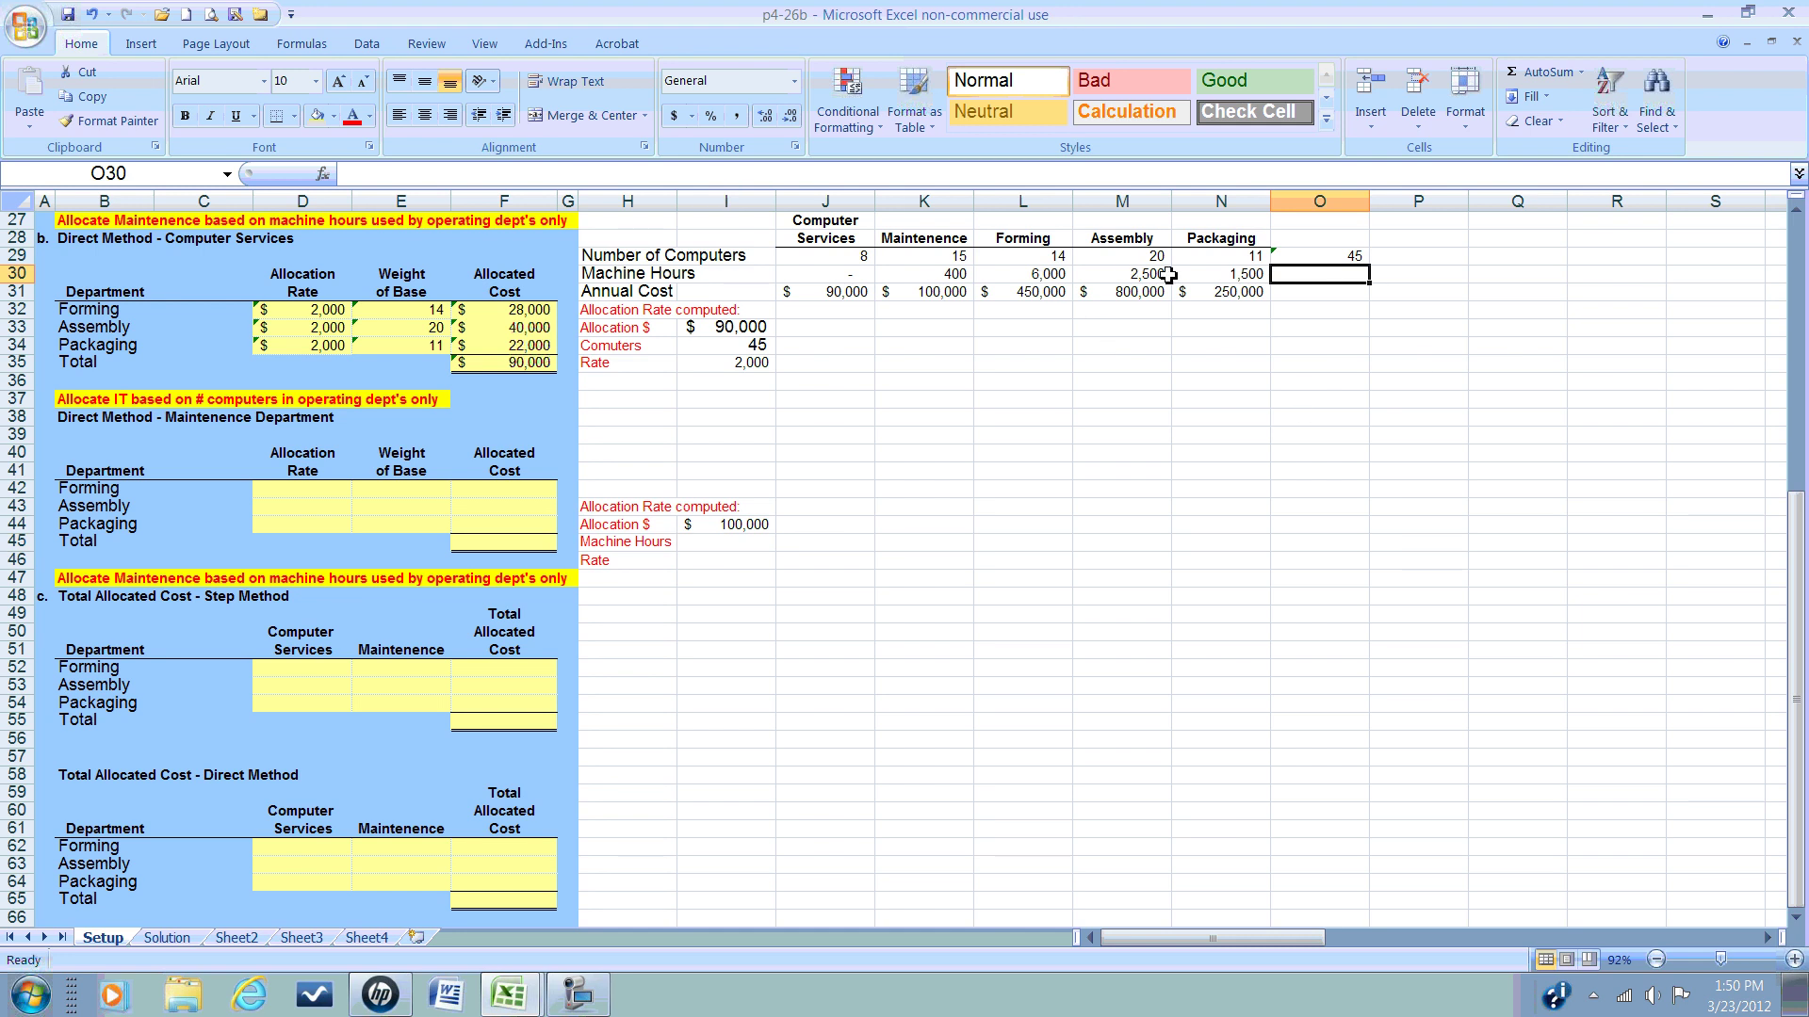
{"action": "left_click_drag", "start_coordinate": [1047, 280], "coordinate": [1217, 279]}
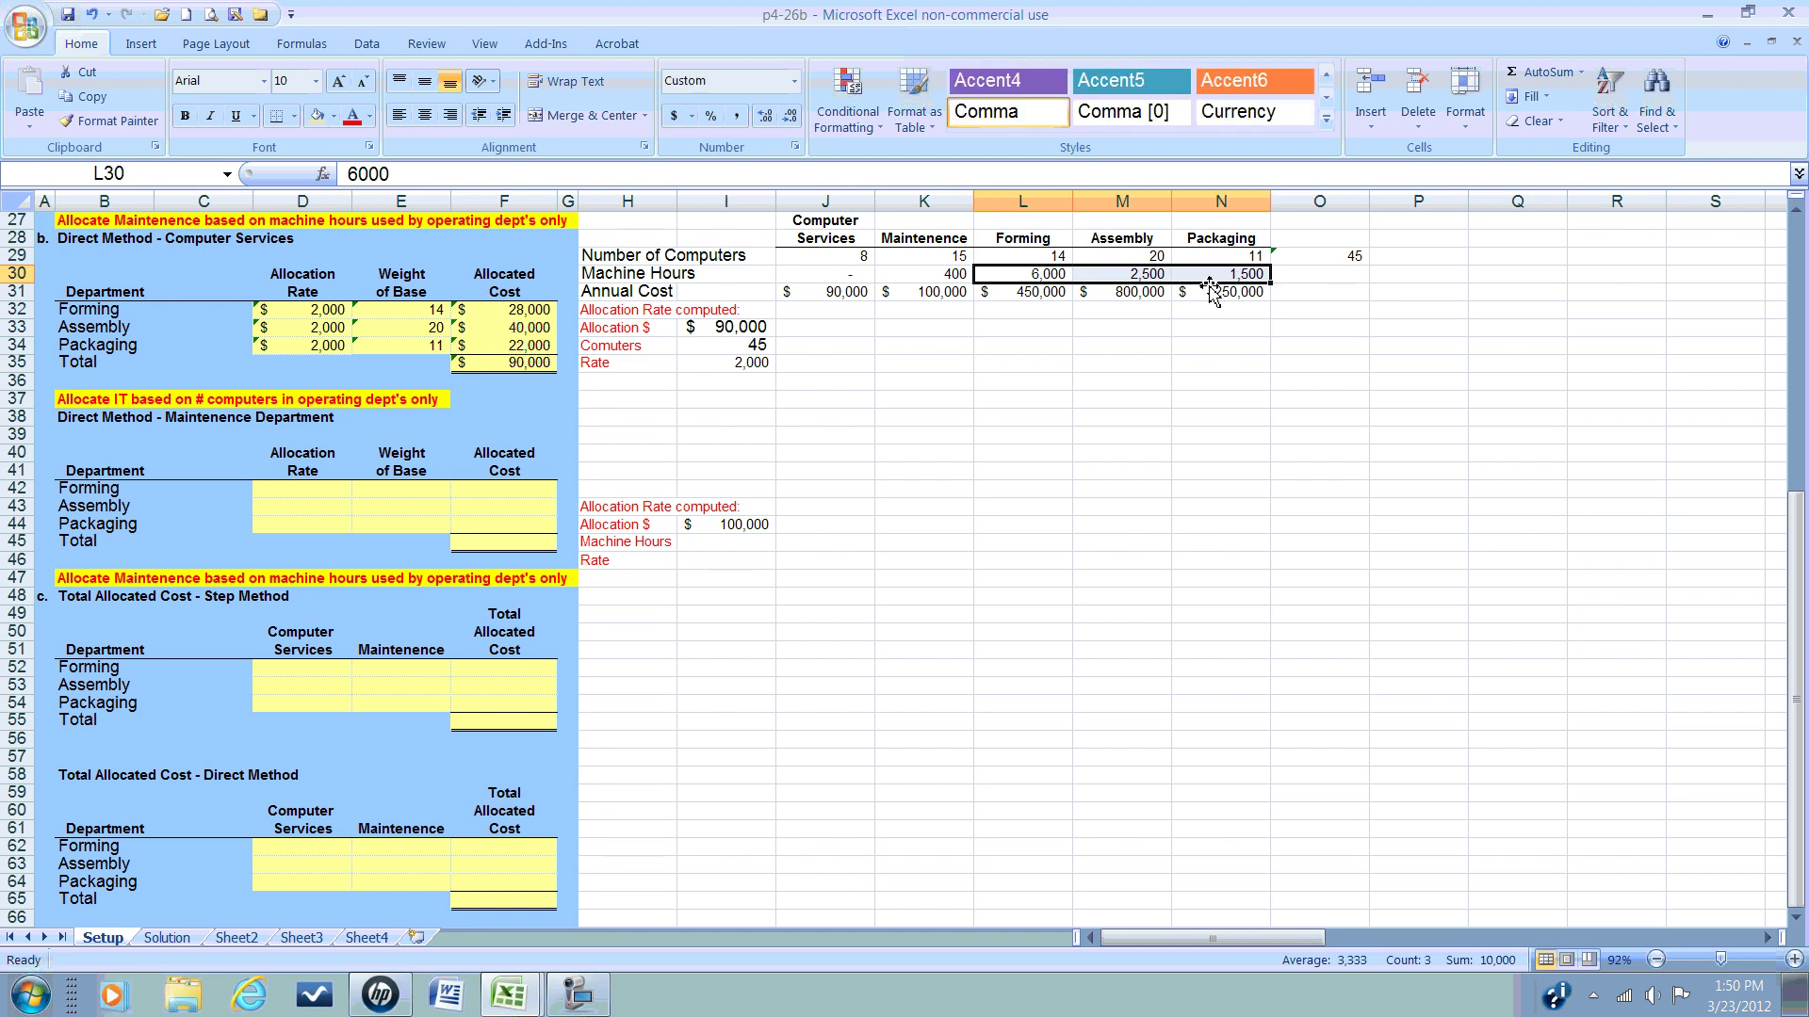
{"action": "left_click", "coordinate": [1541, 79]}
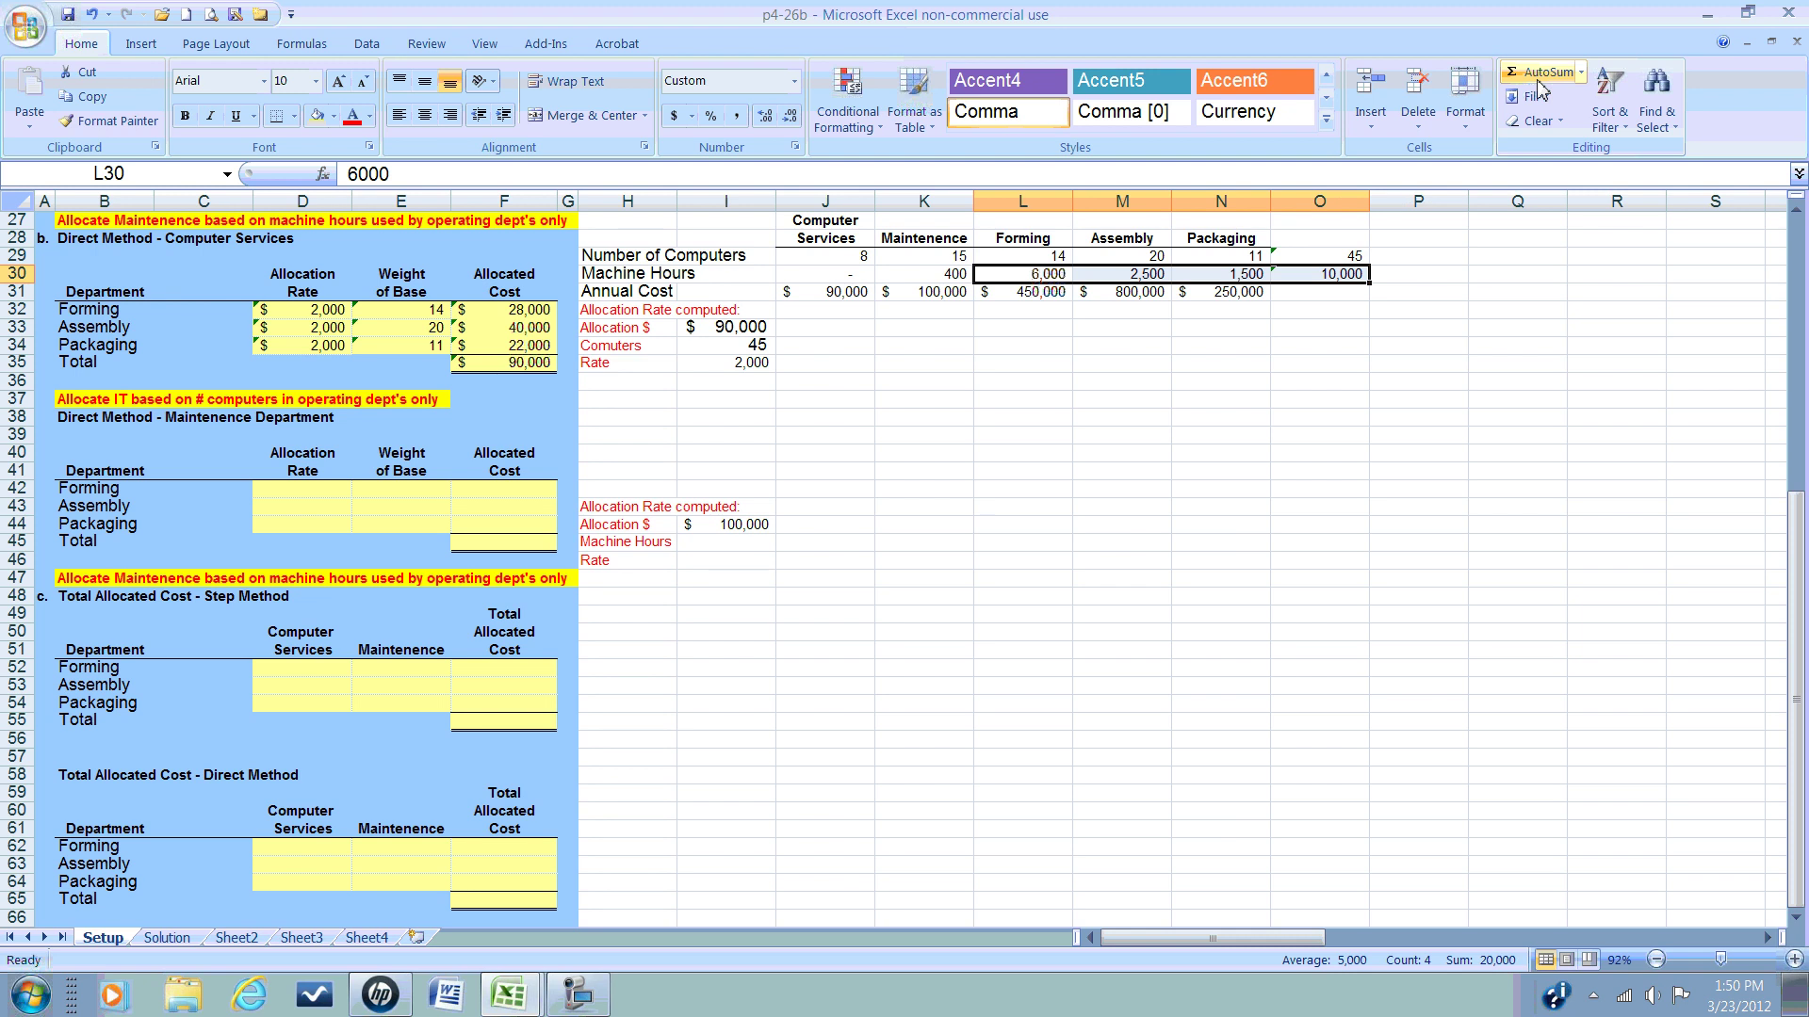
{"action": "left_click", "coordinate": [1212, 490]}
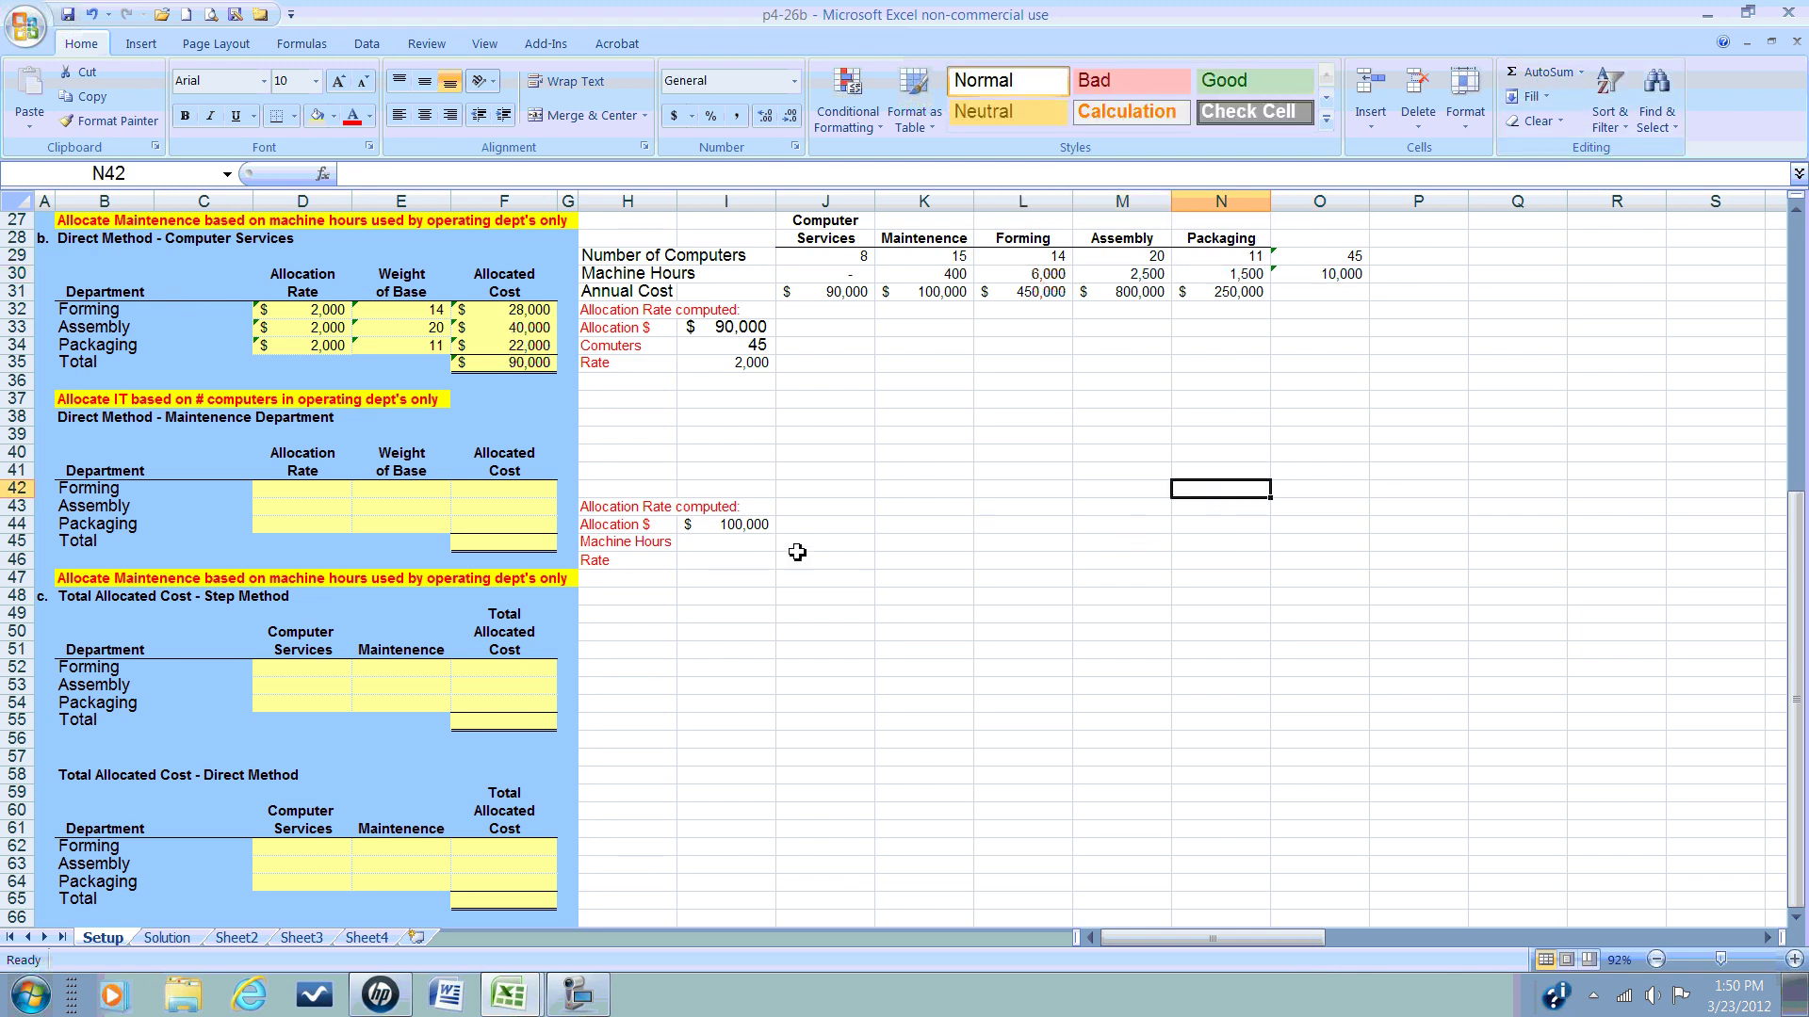
{"action": "left_click", "coordinate": [723, 541]}
{"action": "type", "text": "="}
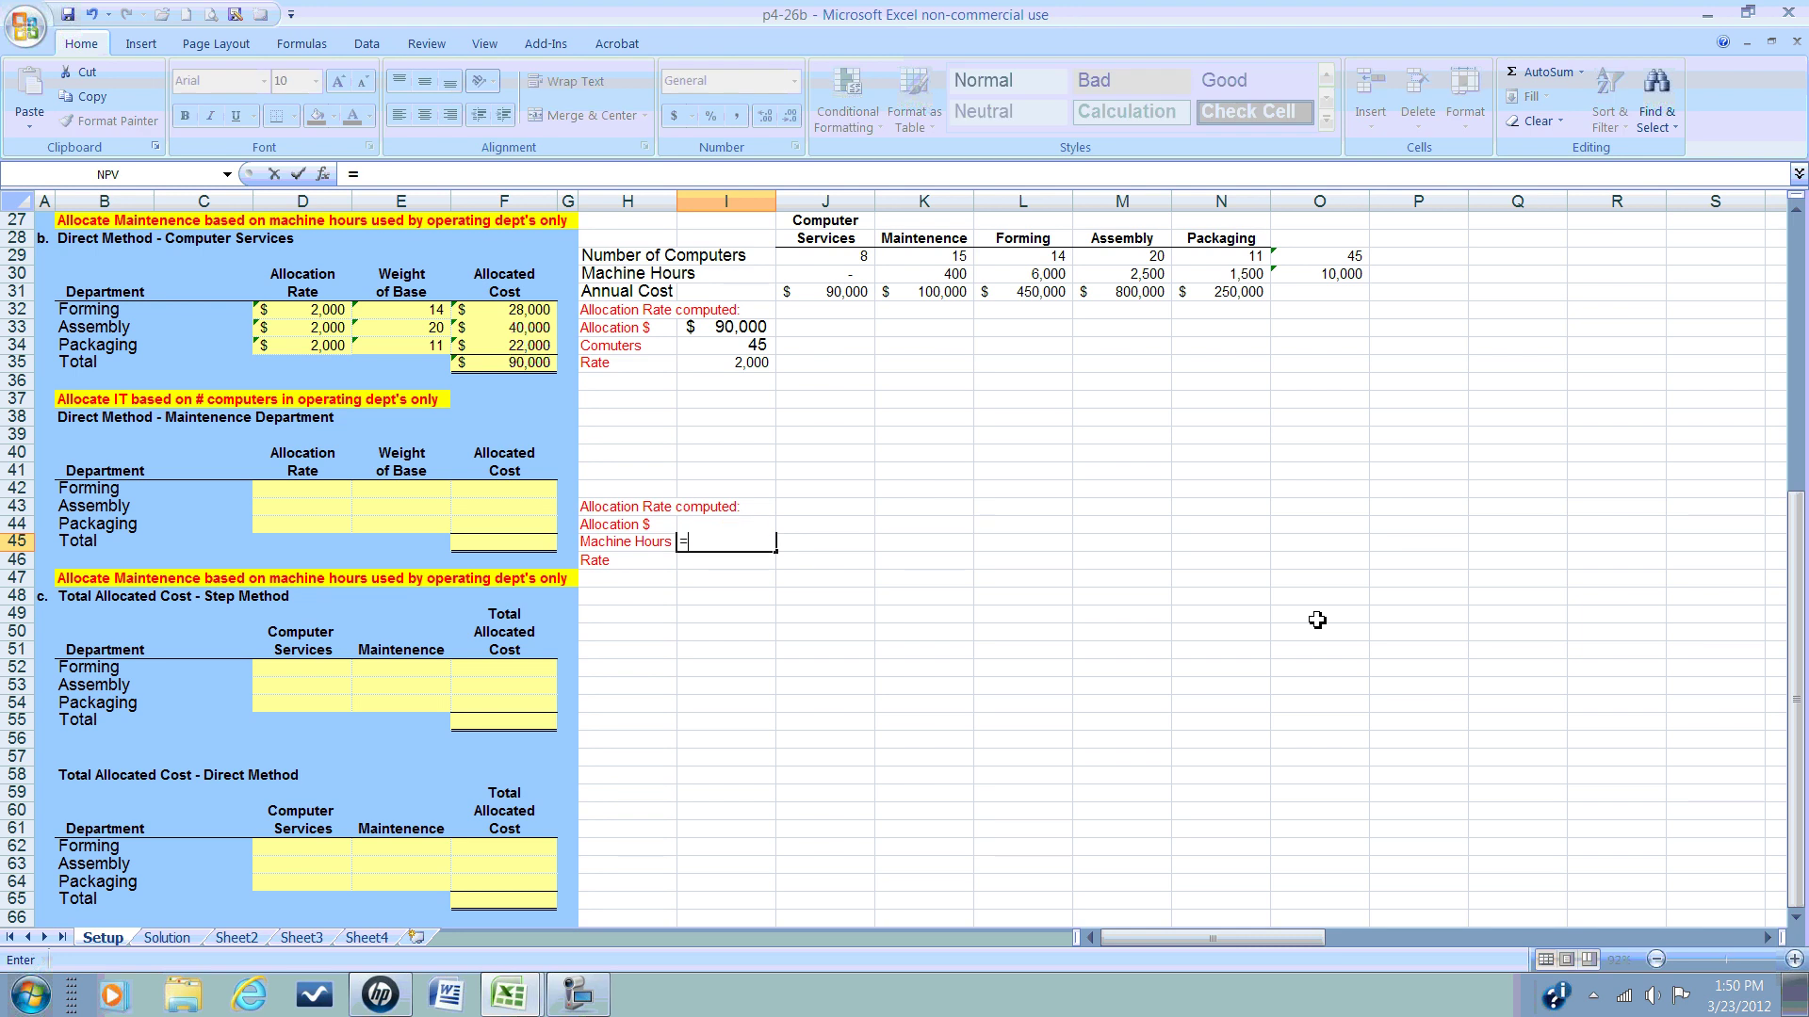
{"action": "left_click", "coordinate": [1355, 275]}
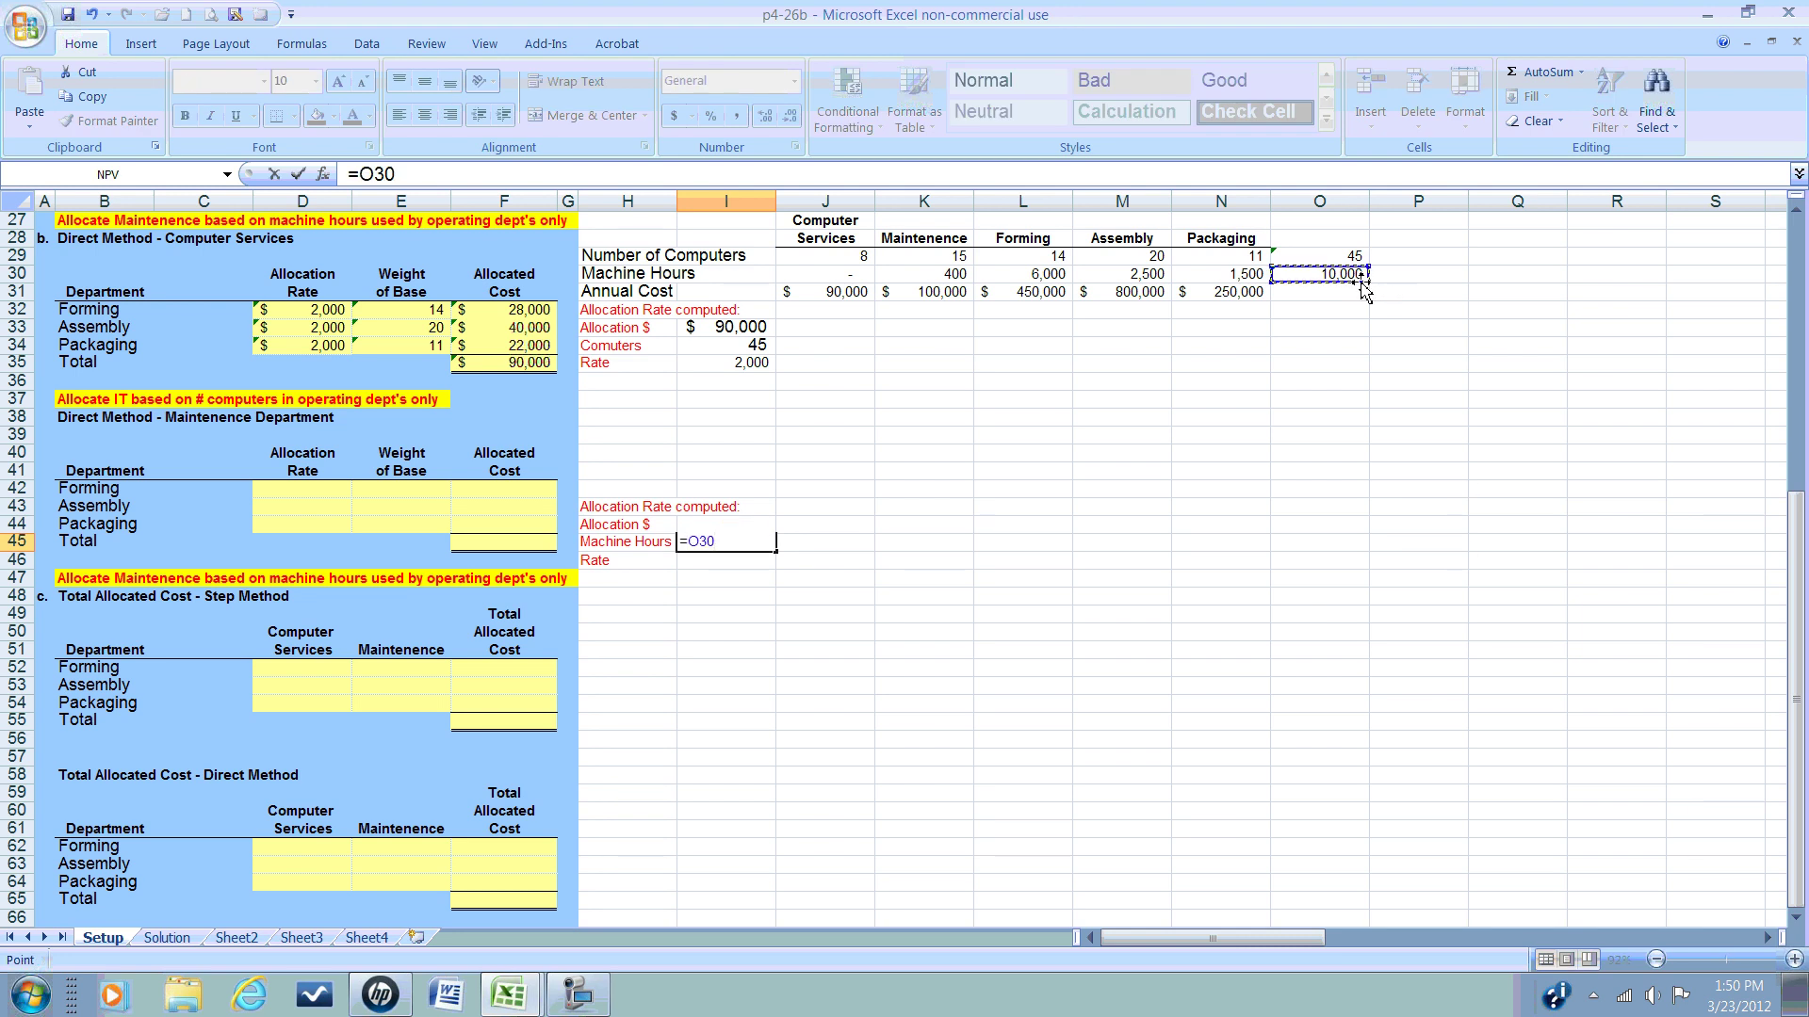
{"action": "key", "text": "Return"}
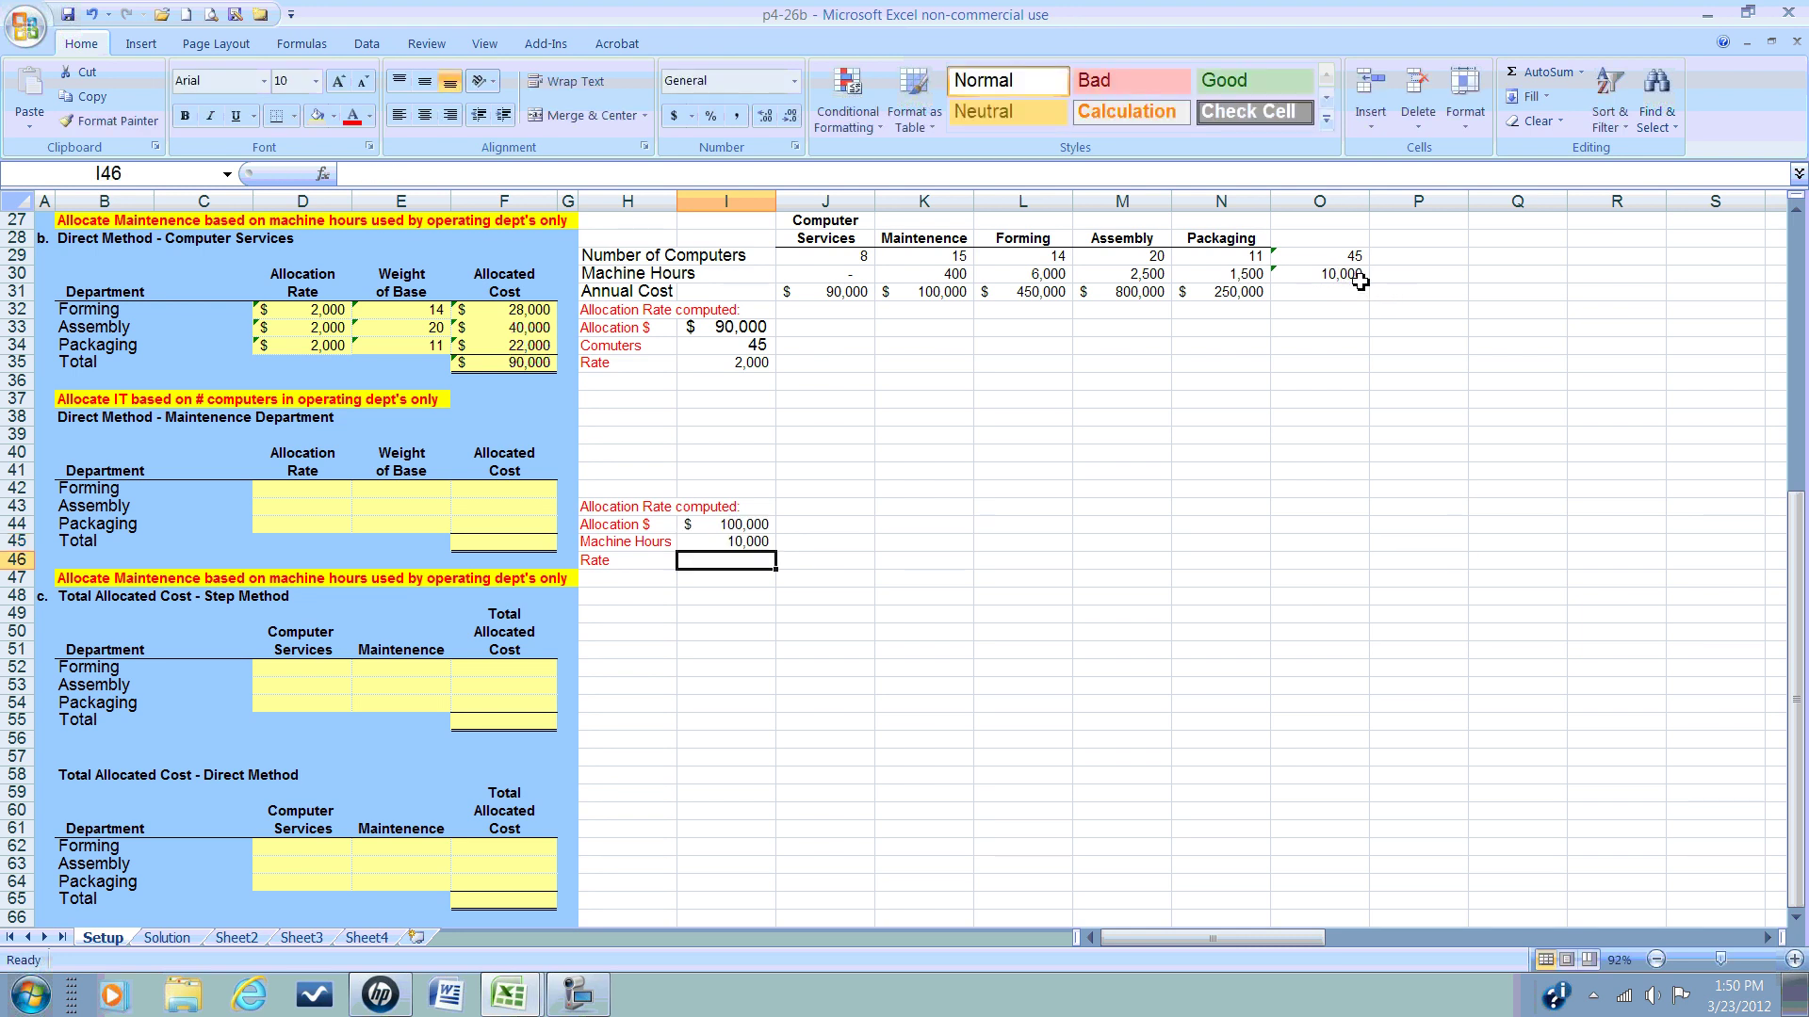
Step: Compute the rate in I46 as I44/I45 and give it the $ Accounting format ($10.00)
{"action": "type", "text": "+"}
{"action": "key", "text": "Up"}
{"action": "key", "text": "Up"}
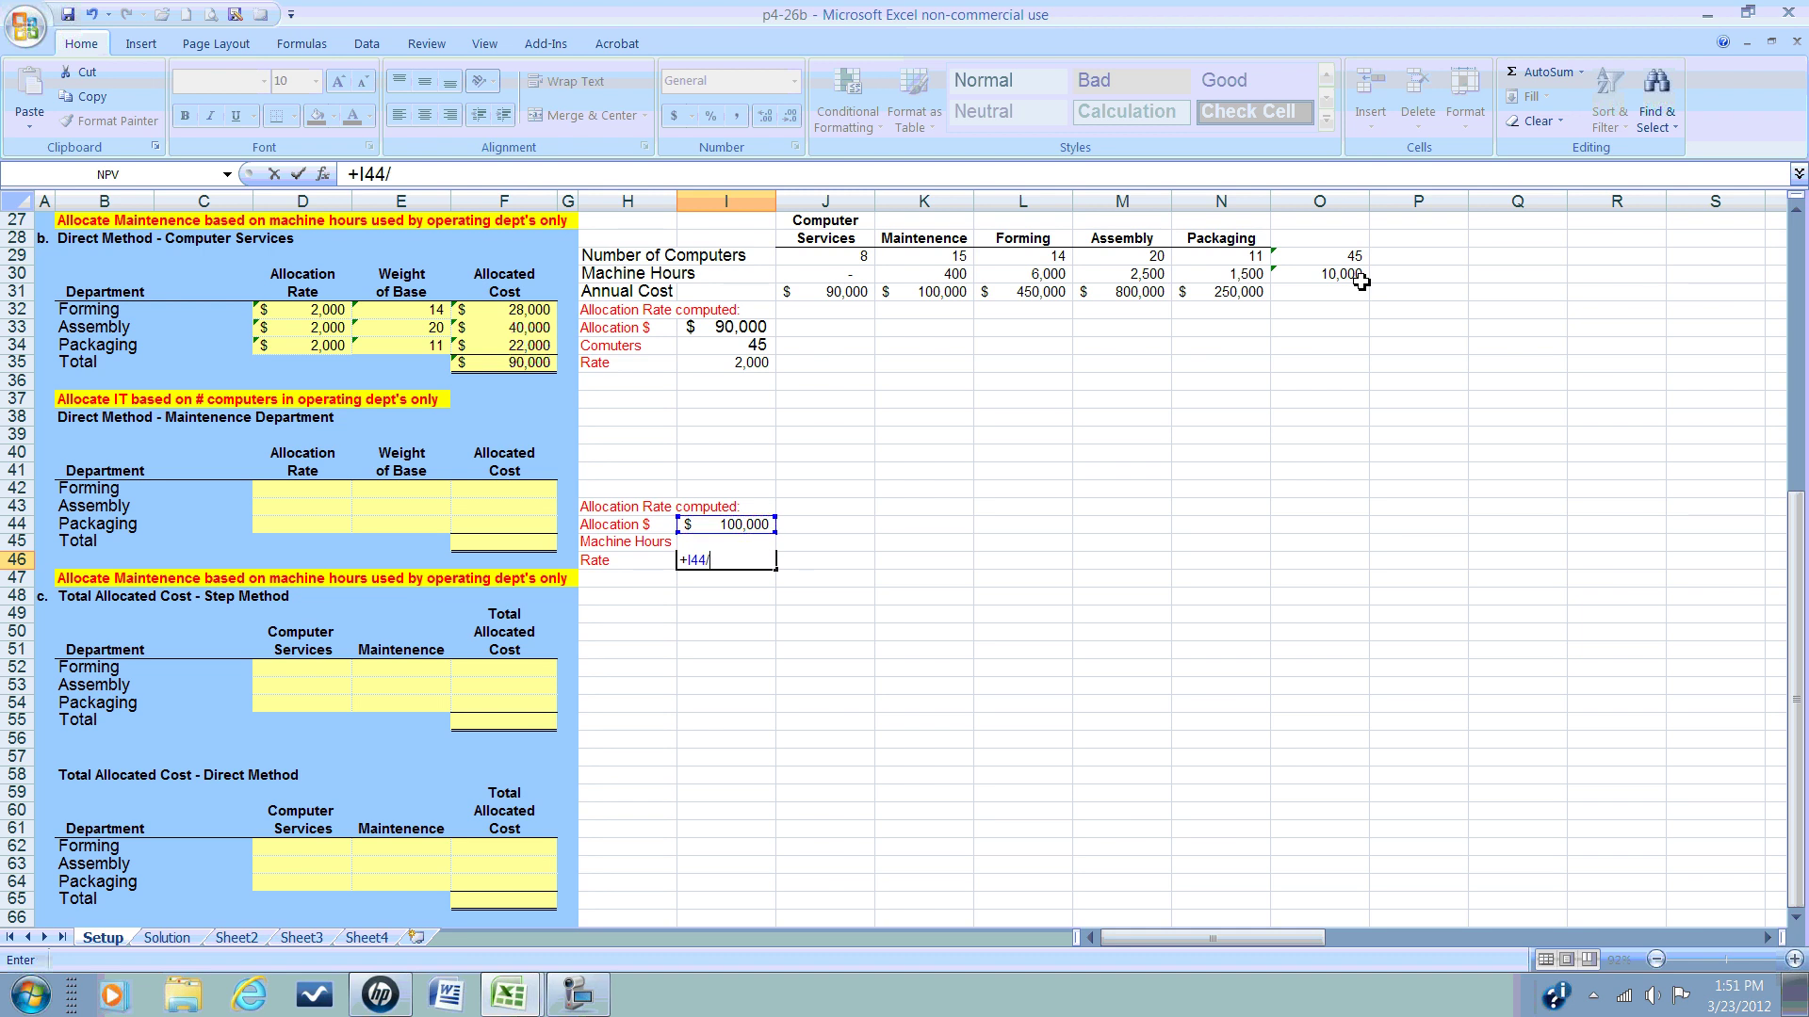
{"action": "type", "text": "/"}
{"action": "key", "text": "Up"}
{"action": "key", "text": "Return"}
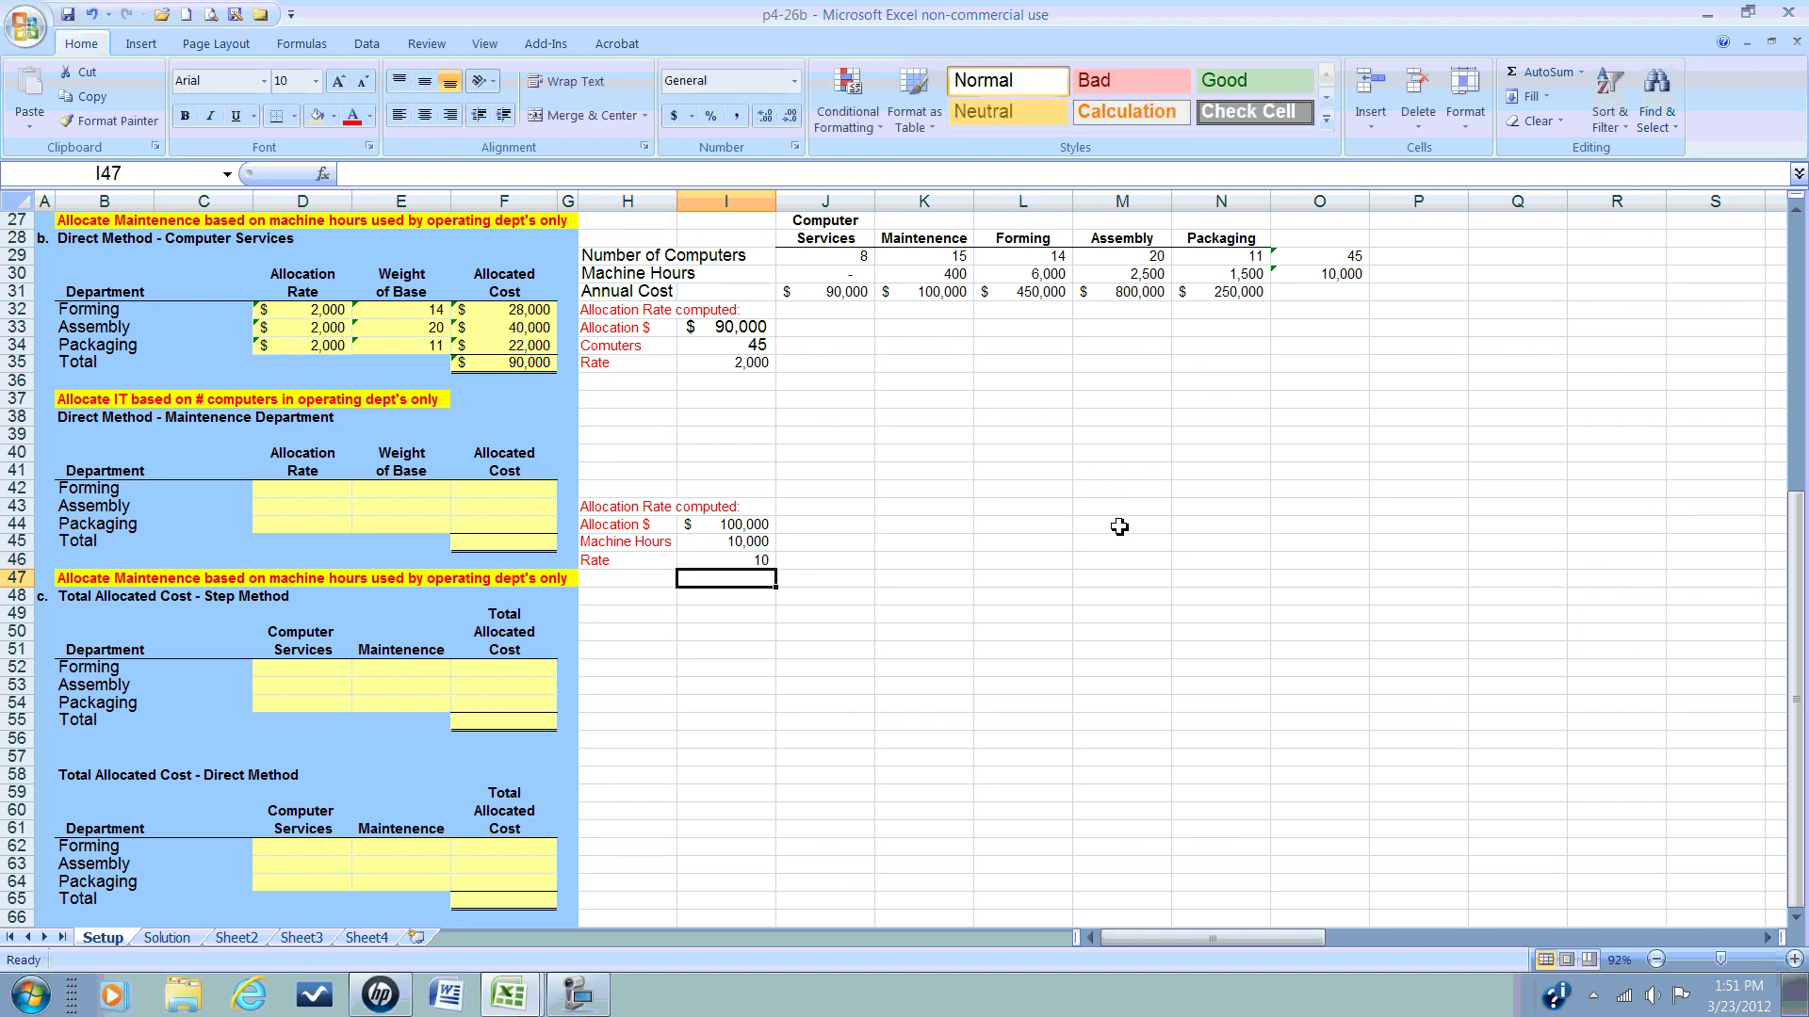
{"action": "left_click", "coordinate": [289, 490]}
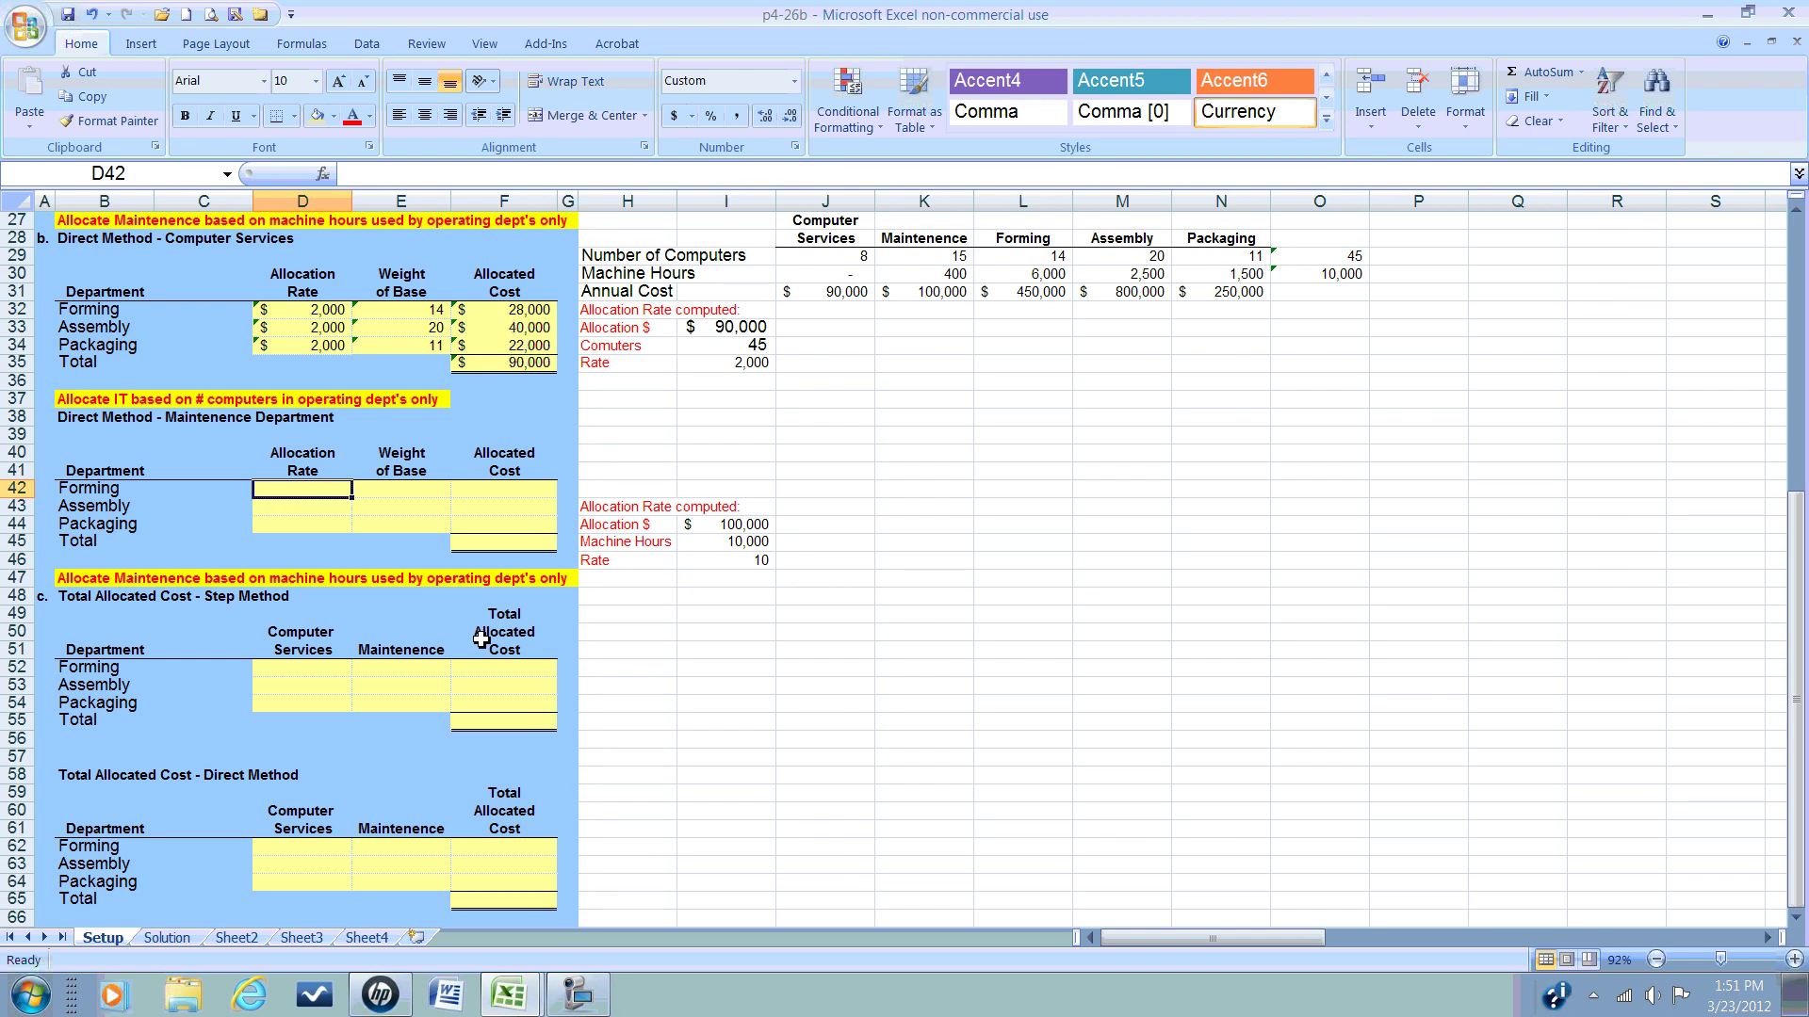
{"action": "left_click", "coordinate": [708, 560]}
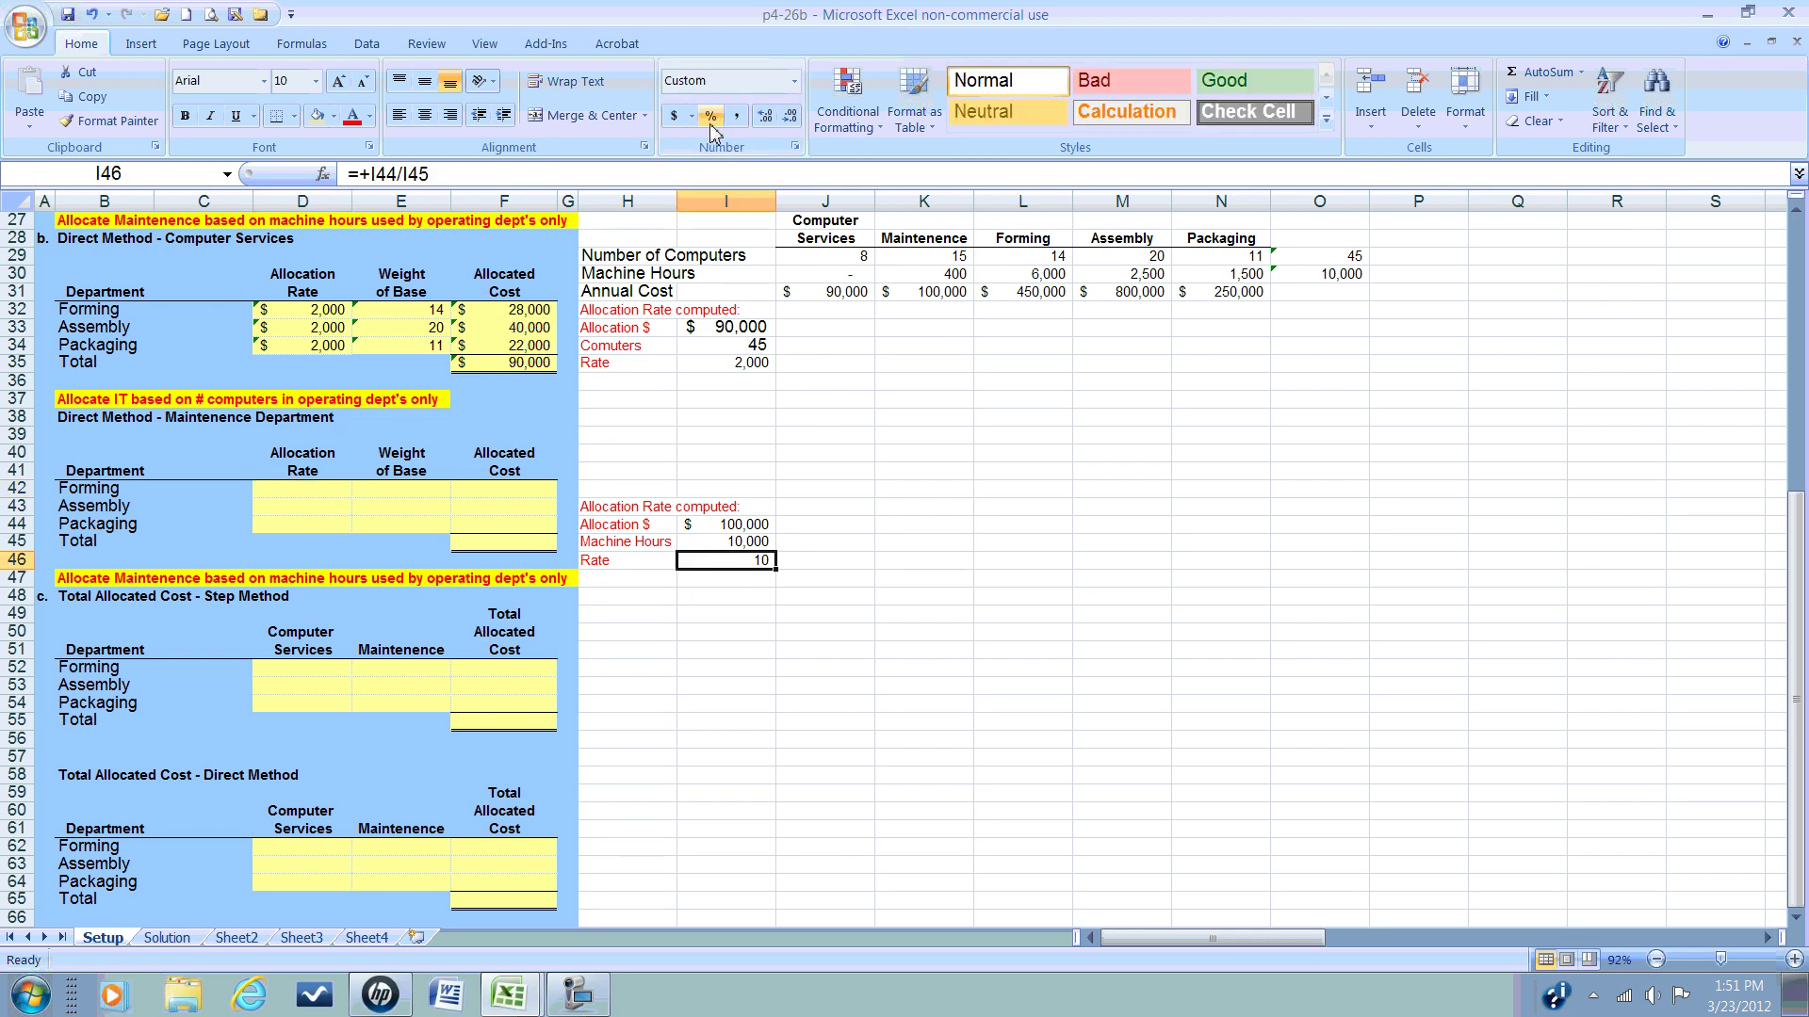
{"action": "left_click", "coordinate": [675, 116]}
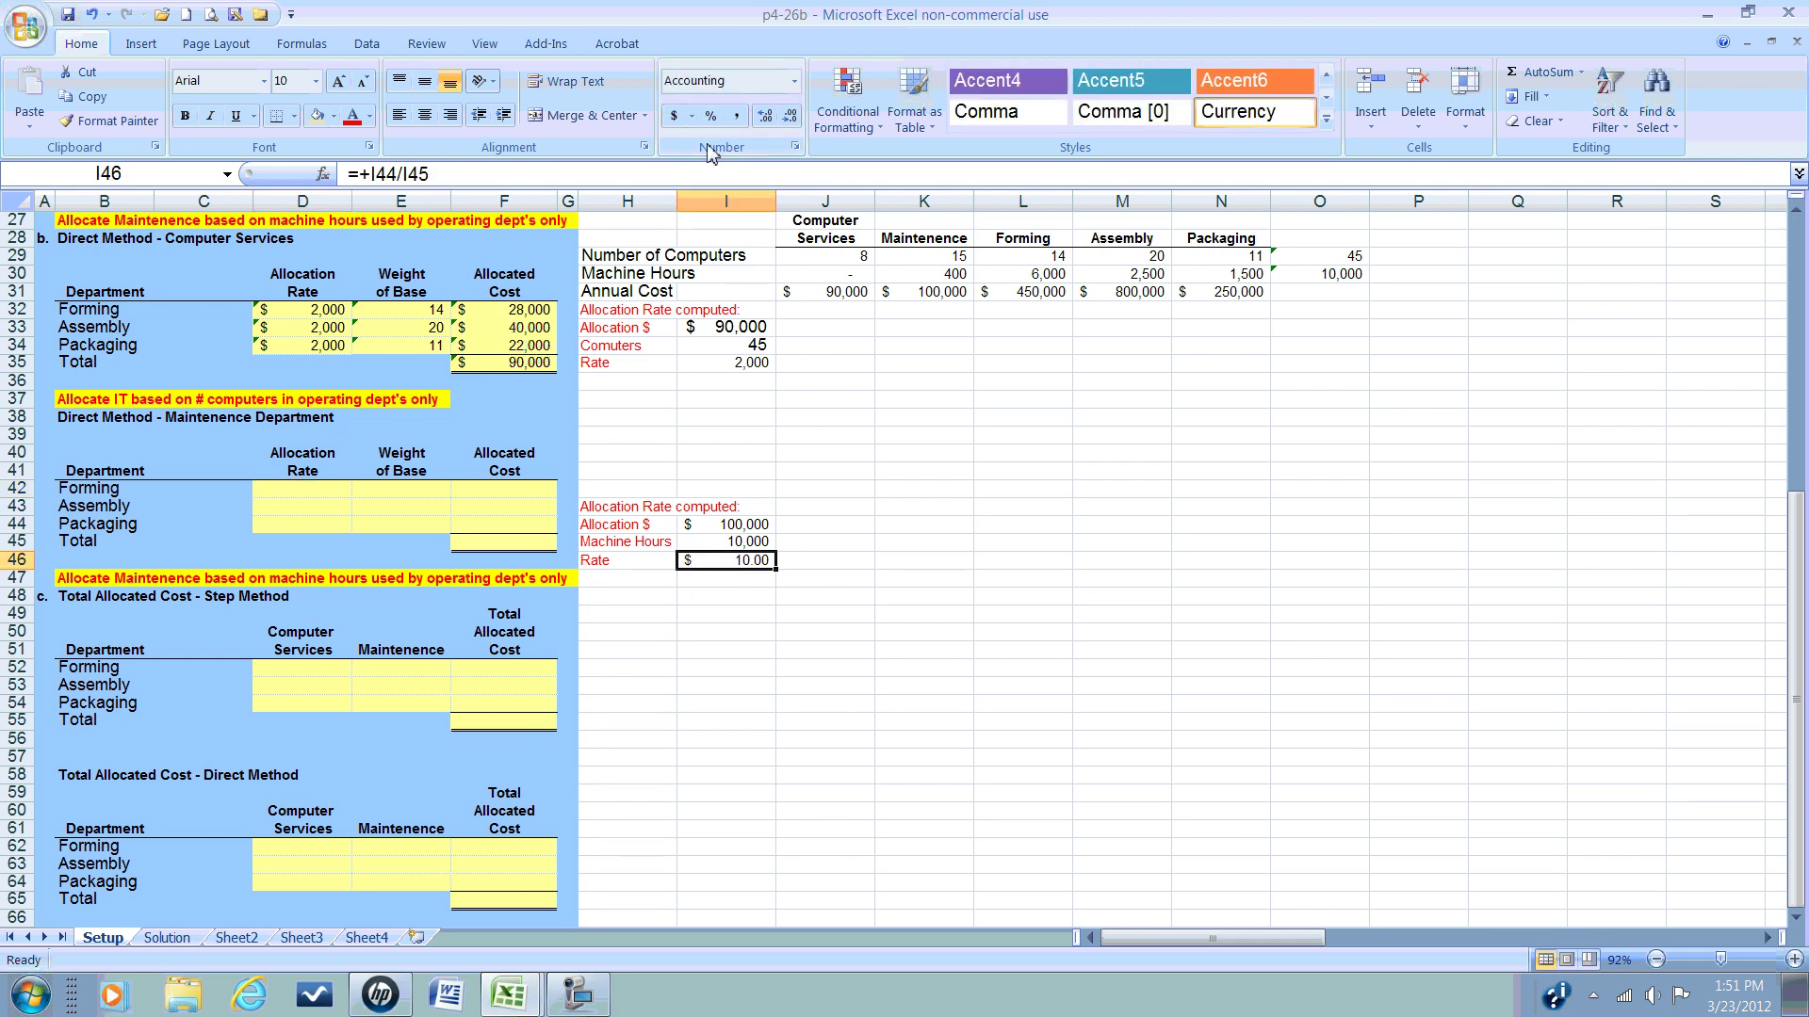
Step: Link the Forming, Assembly and Packaging rates in D42:D44 to the $10 rate in I46
{"action": "left_click", "coordinate": [304, 486]}
{"action": "type", "text": "="}
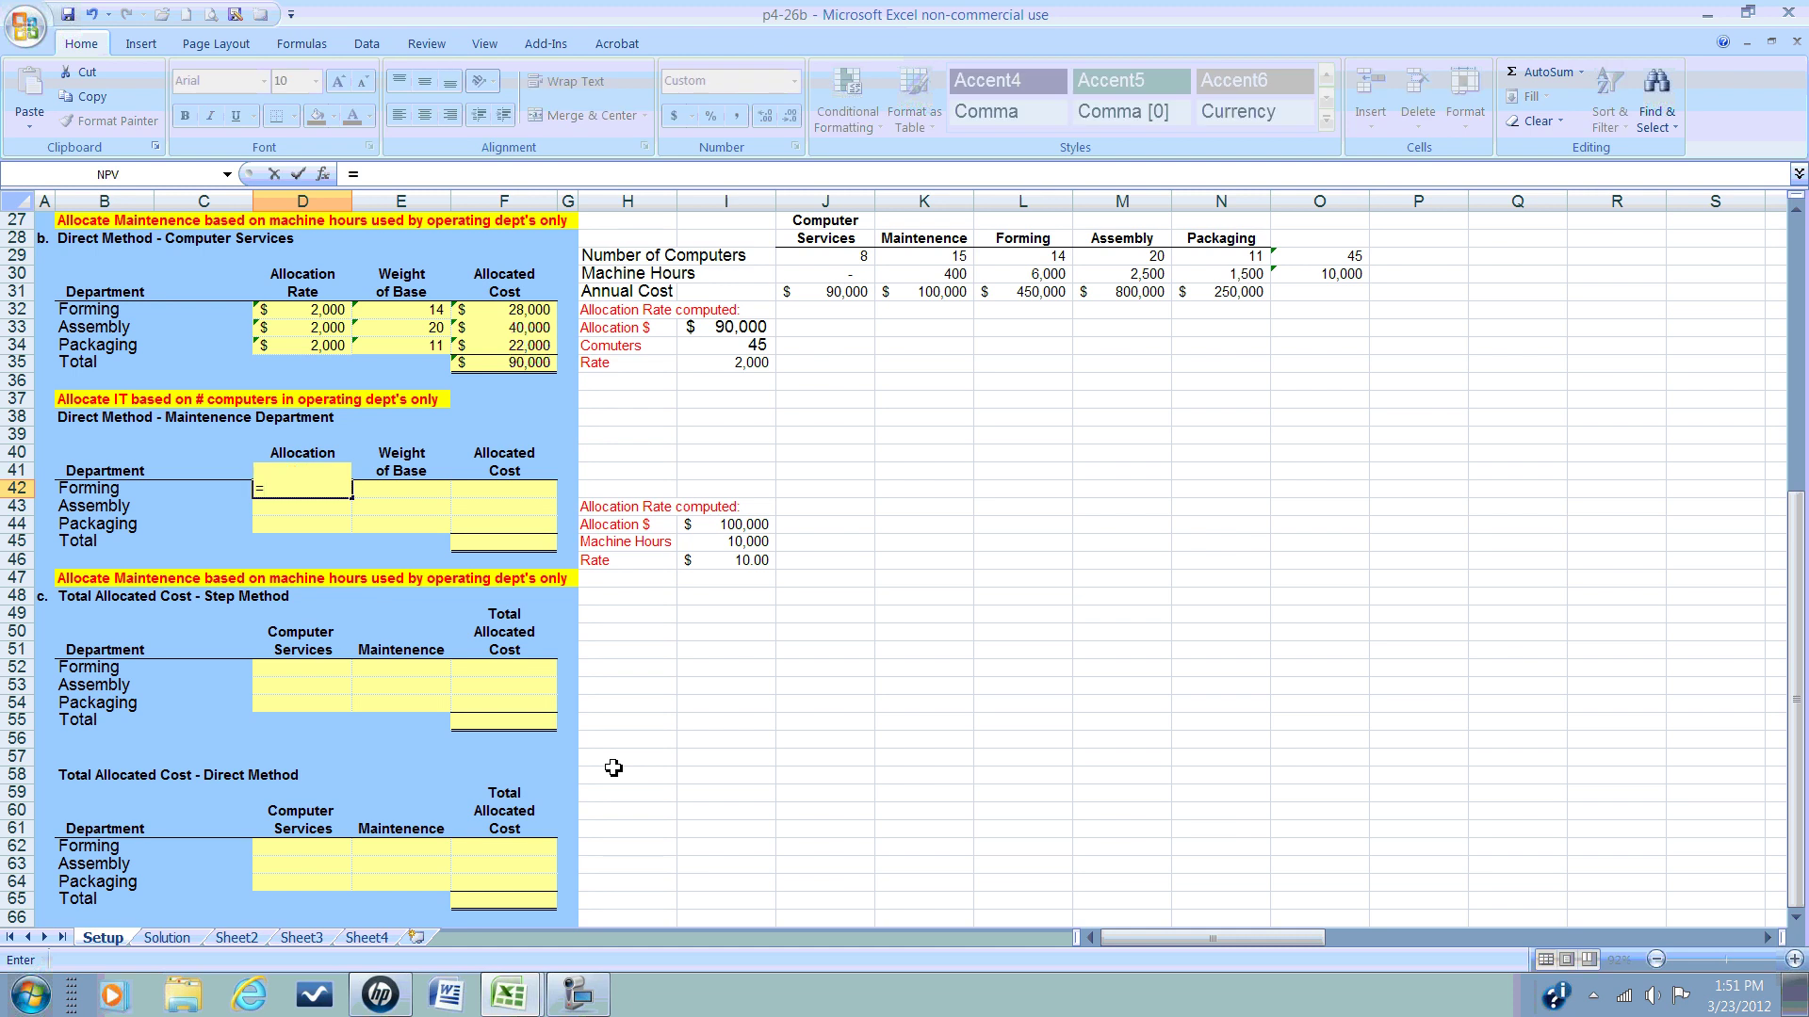
{"action": "left_click", "coordinate": [712, 565]}
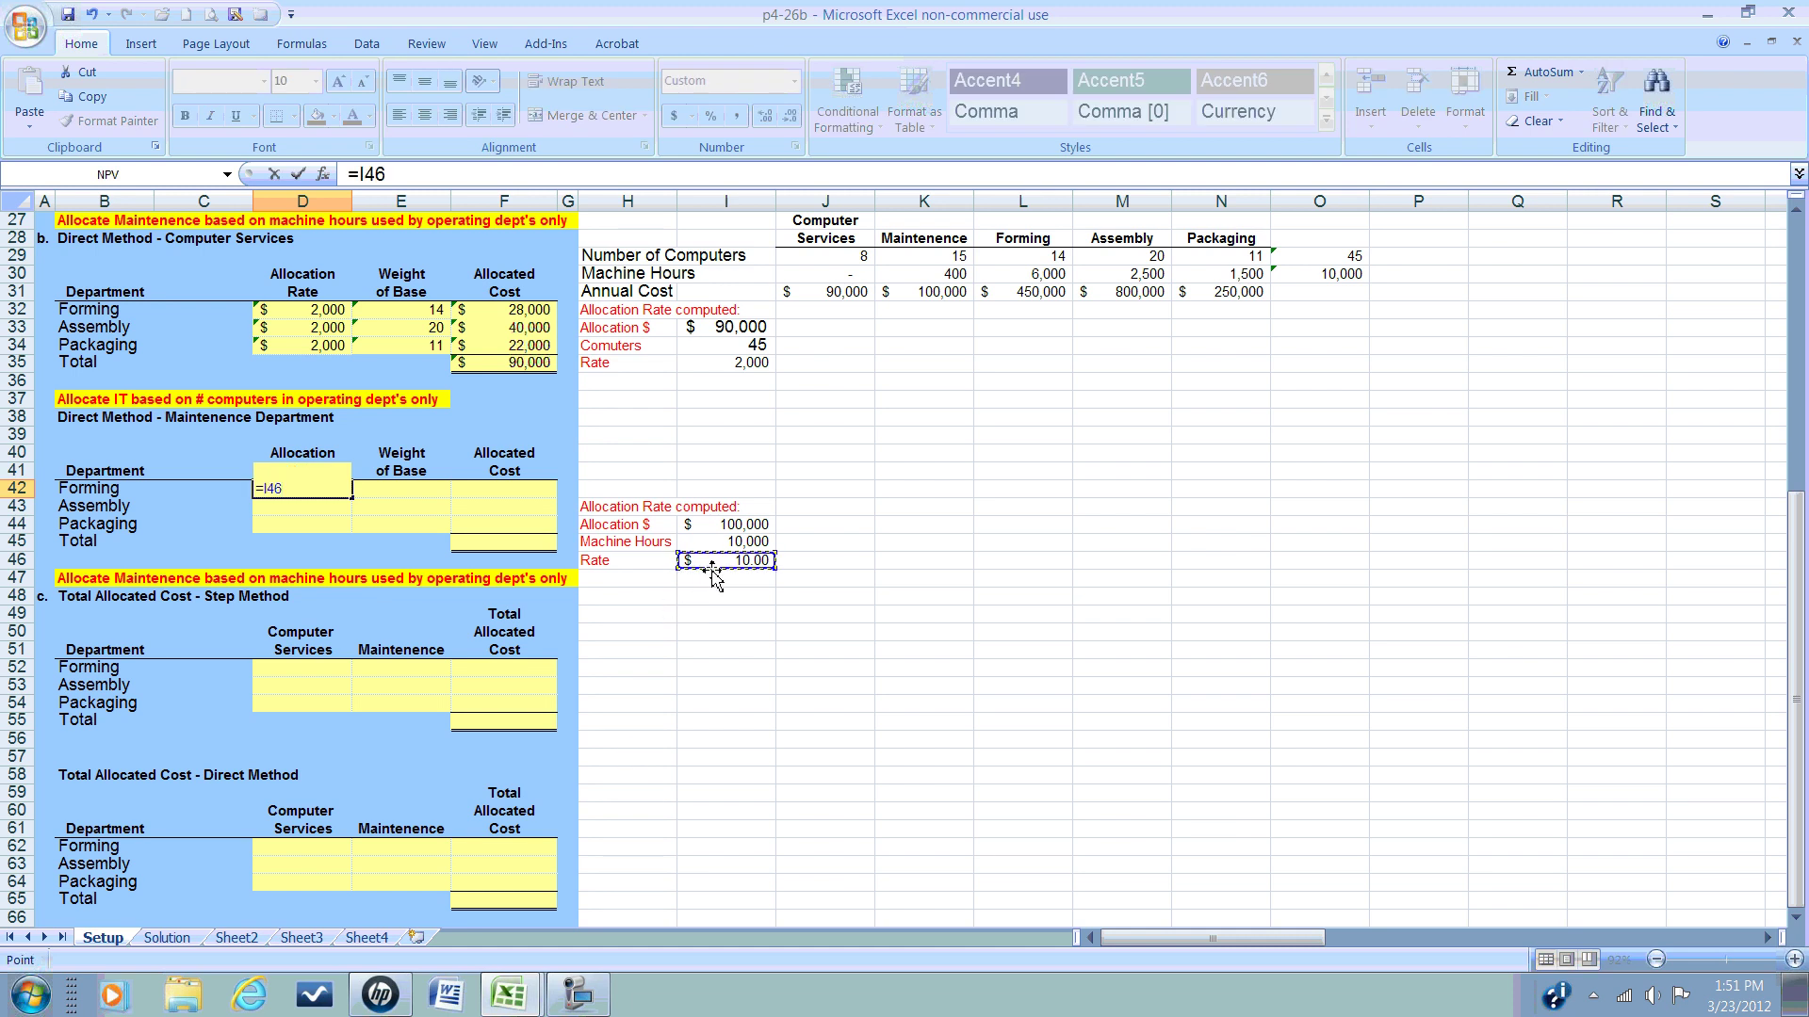
{"action": "key", "text": "Return"}
{"action": "type", "text": "="}
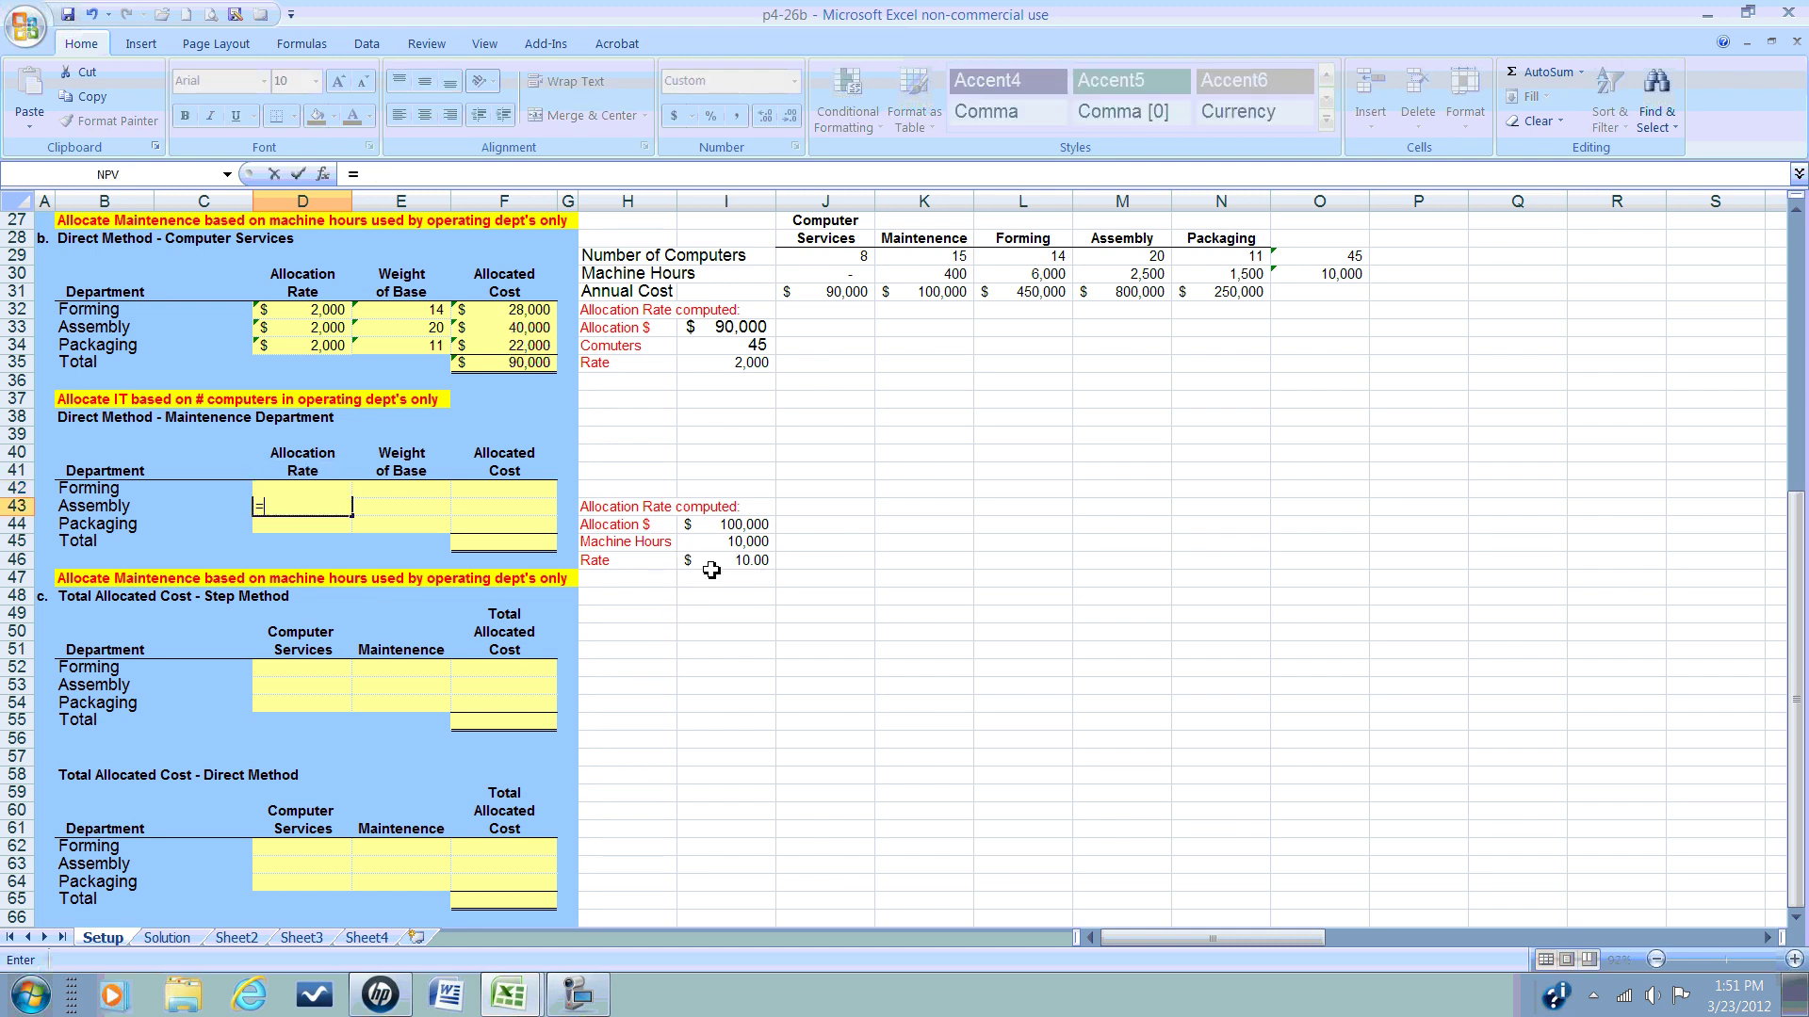
{"action": "left_click", "coordinate": [711, 568]}
{"action": "key", "text": "Return"}
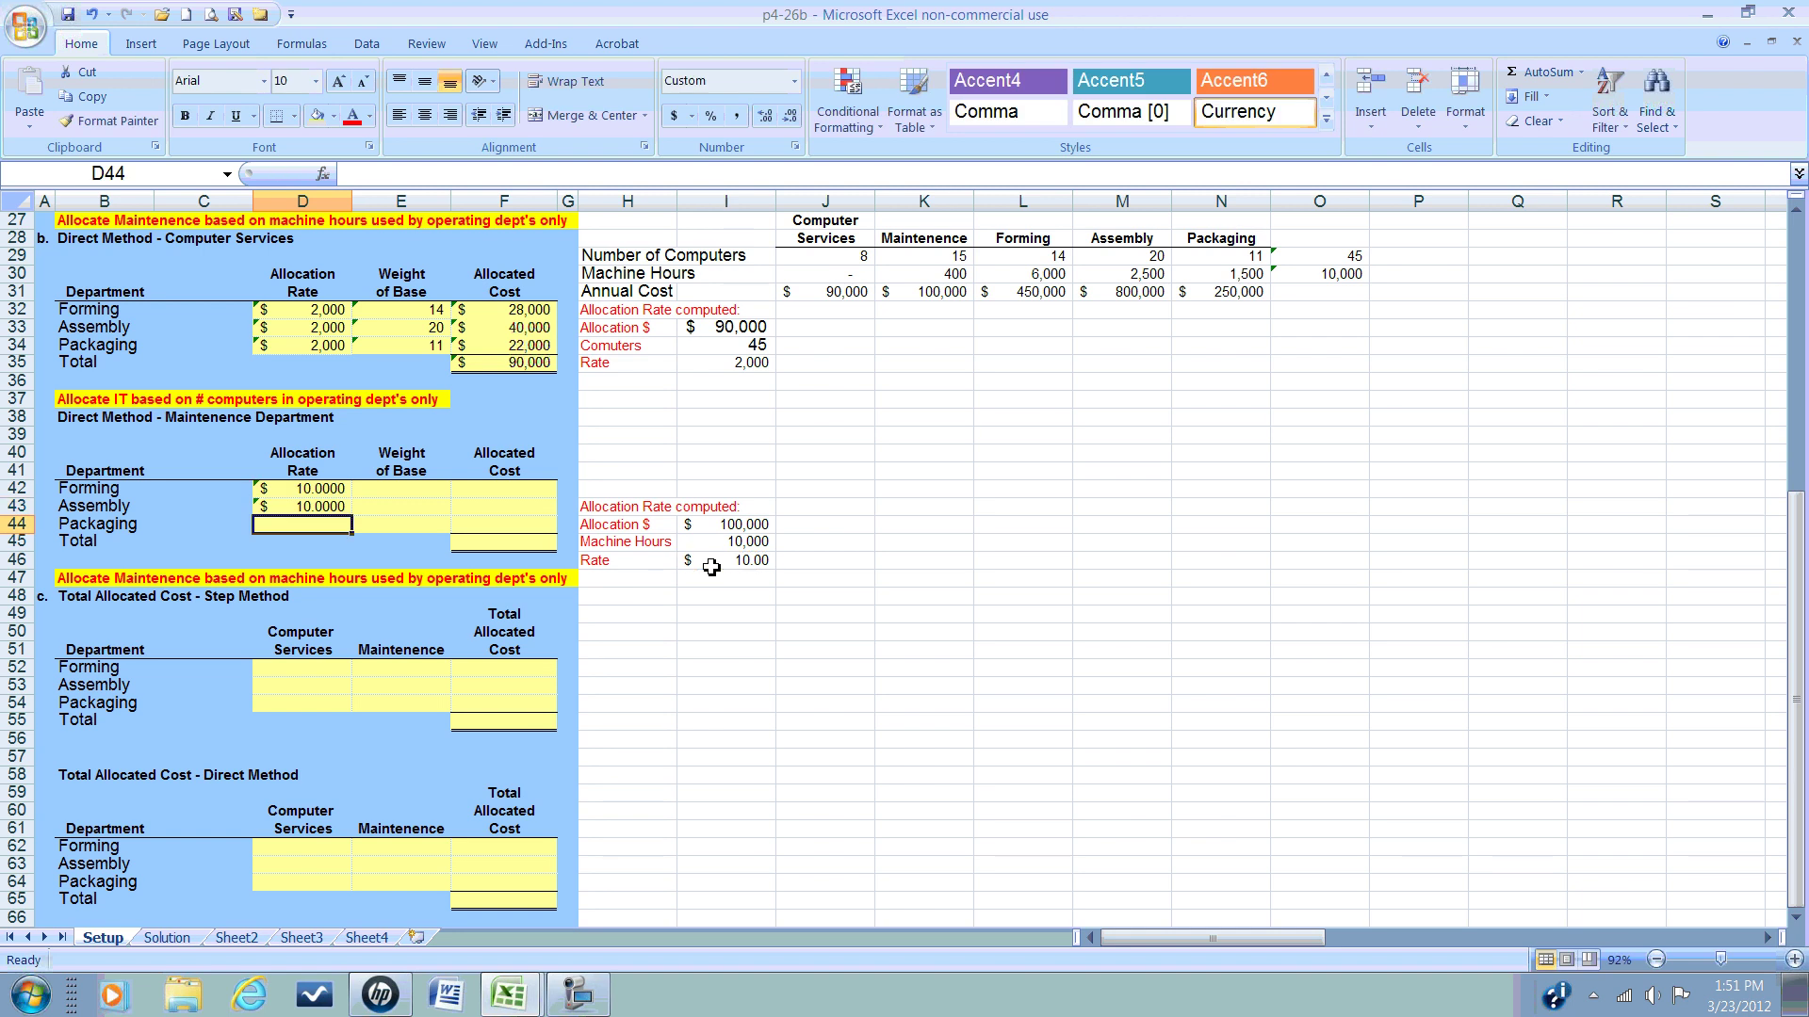
{"action": "type", "text": "="}
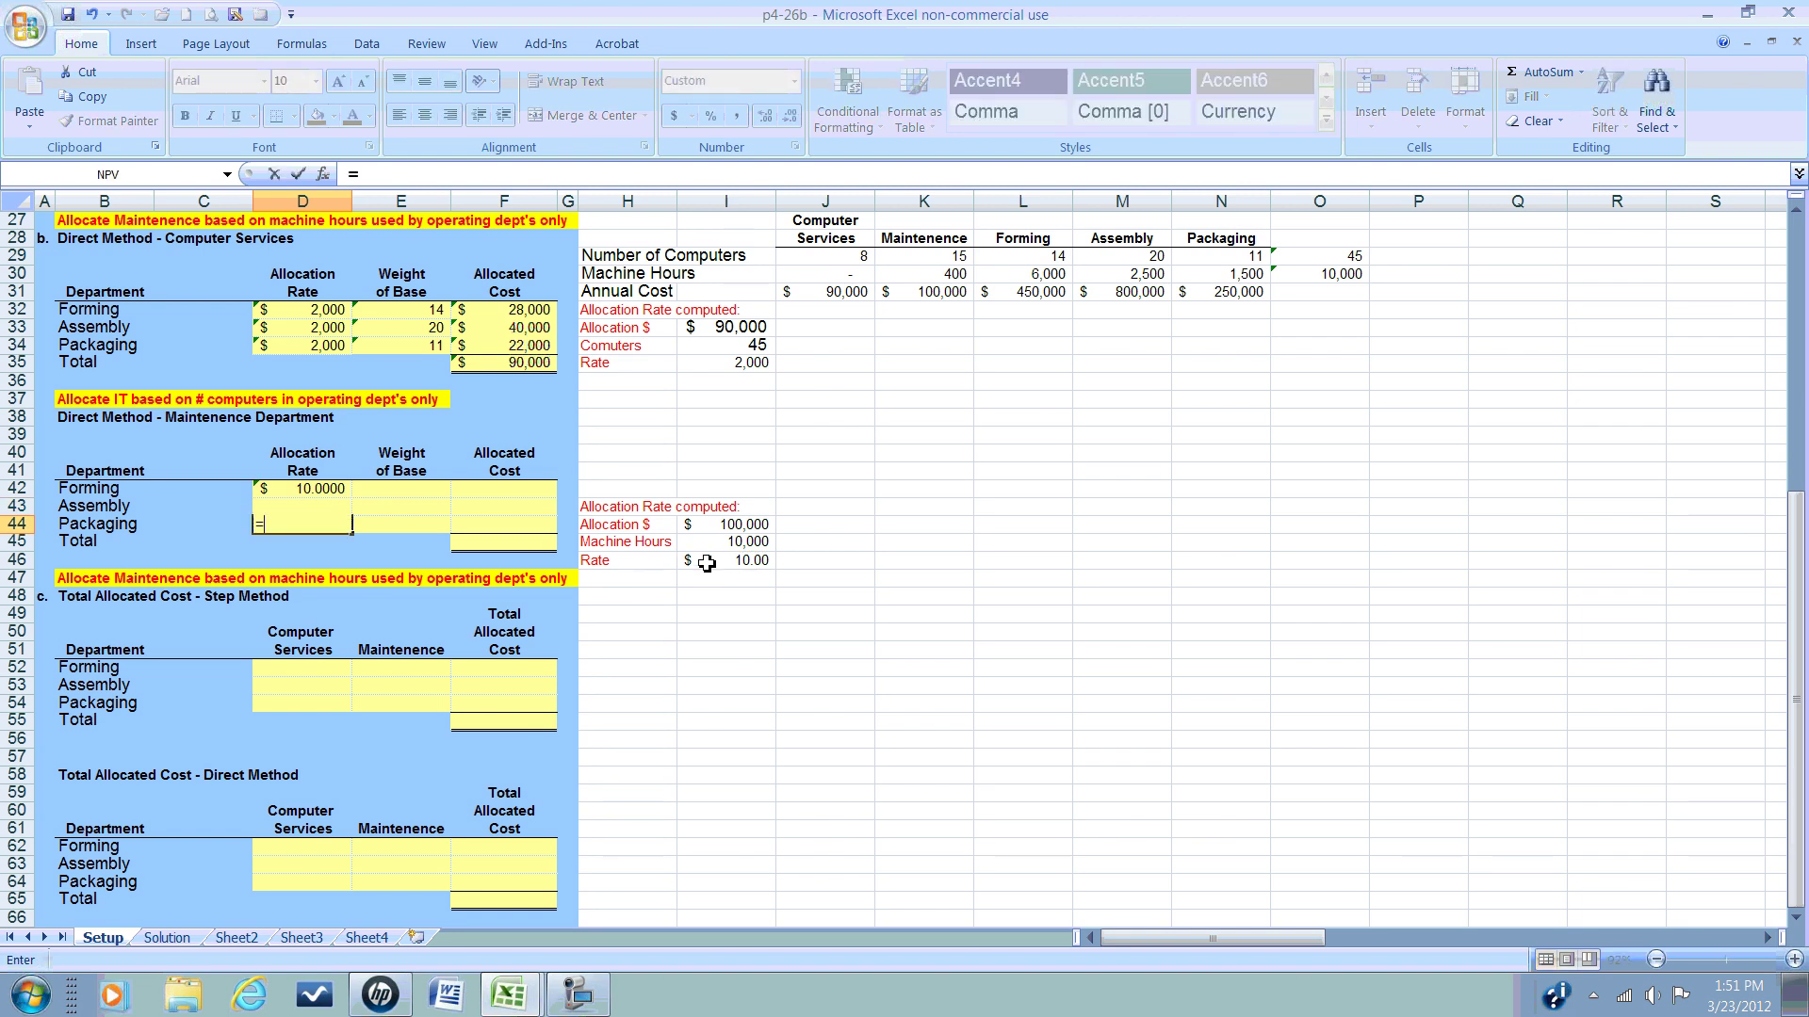
{"action": "left_click", "coordinate": [708, 564]}
{"action": "key", "text": "Return"}
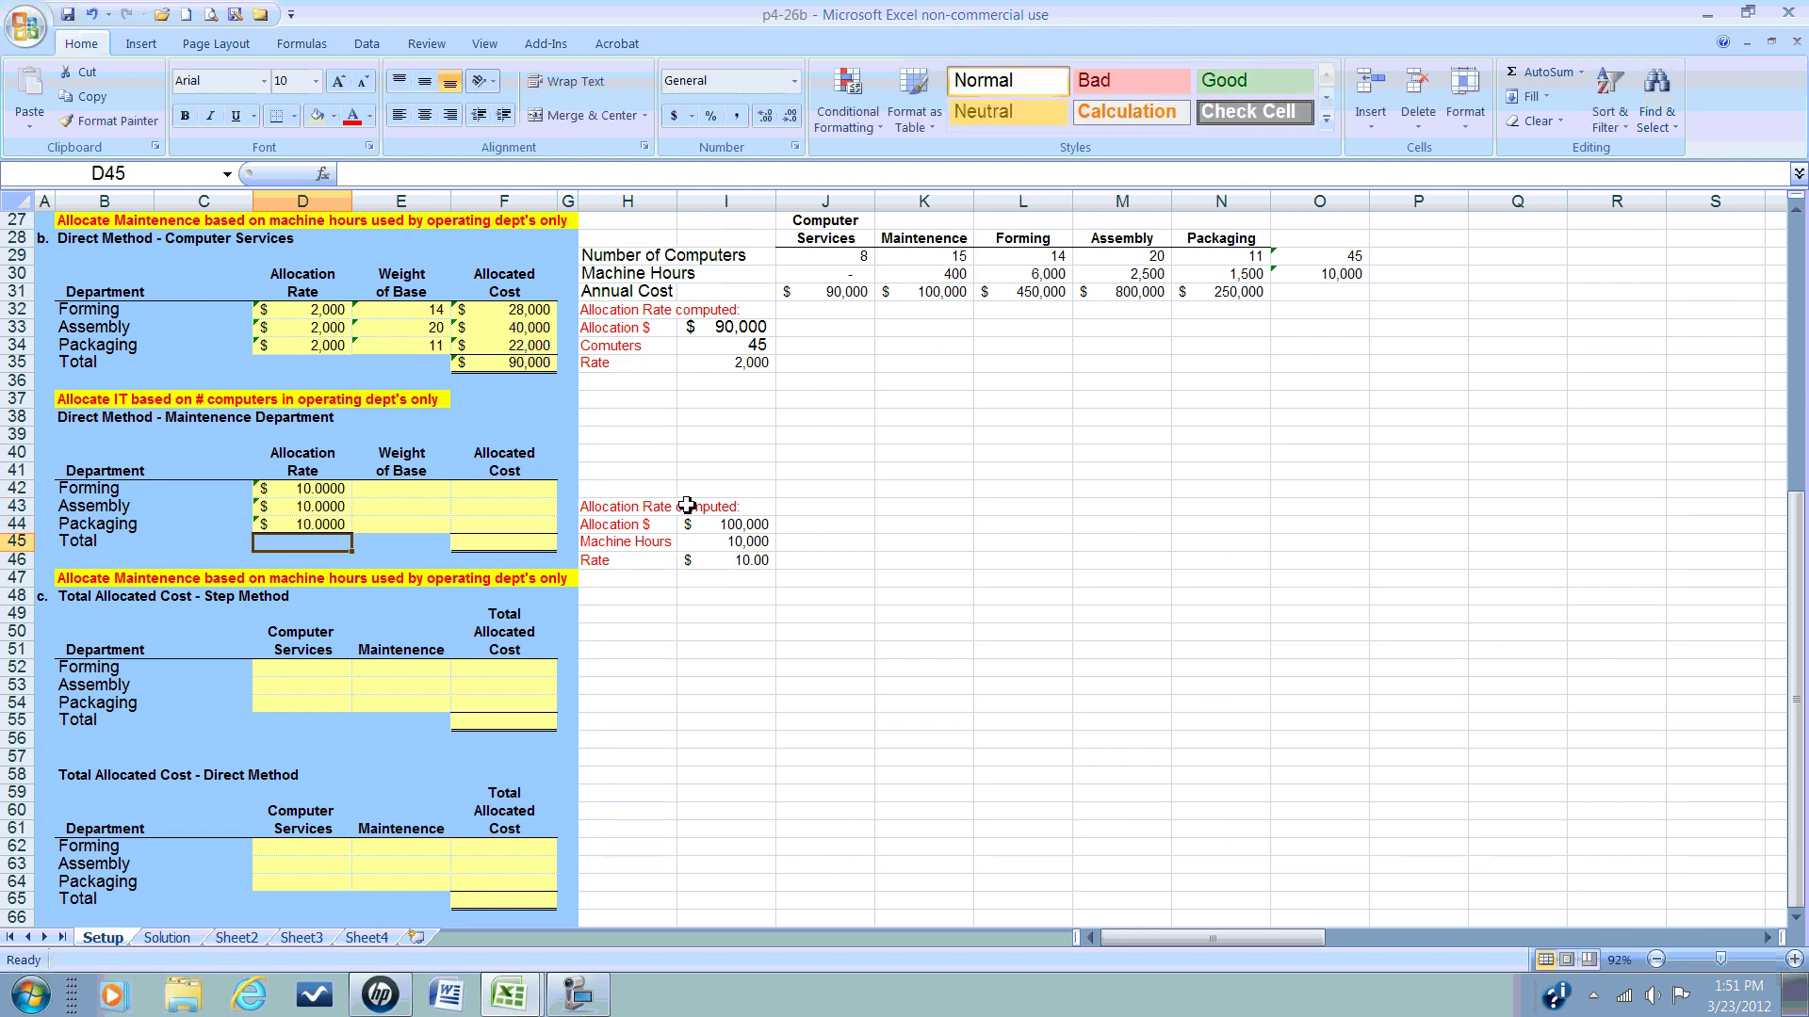
Step: Link the weights in E42:E44 to L30, M30 and N30: 6,000, 2,500 and 1,500 hours
{"action": "left_click", "coordinate": [401, 489]}
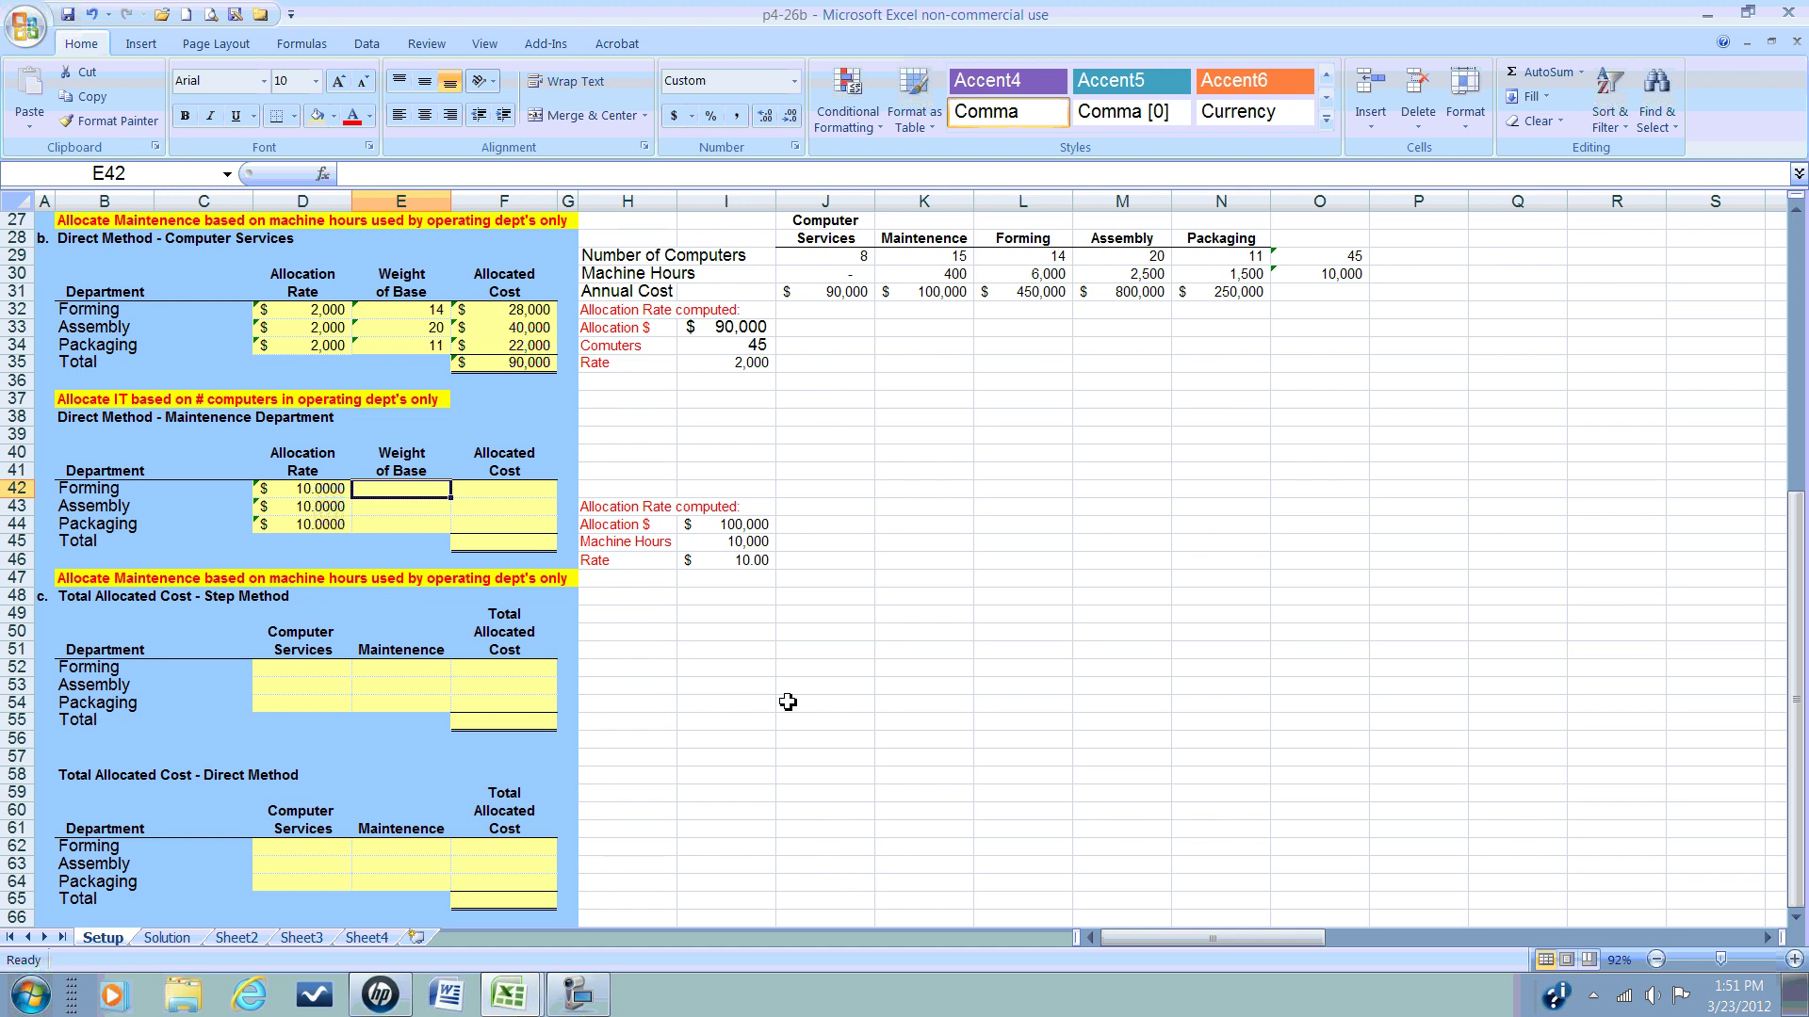
{"action": "type", "text": "="}
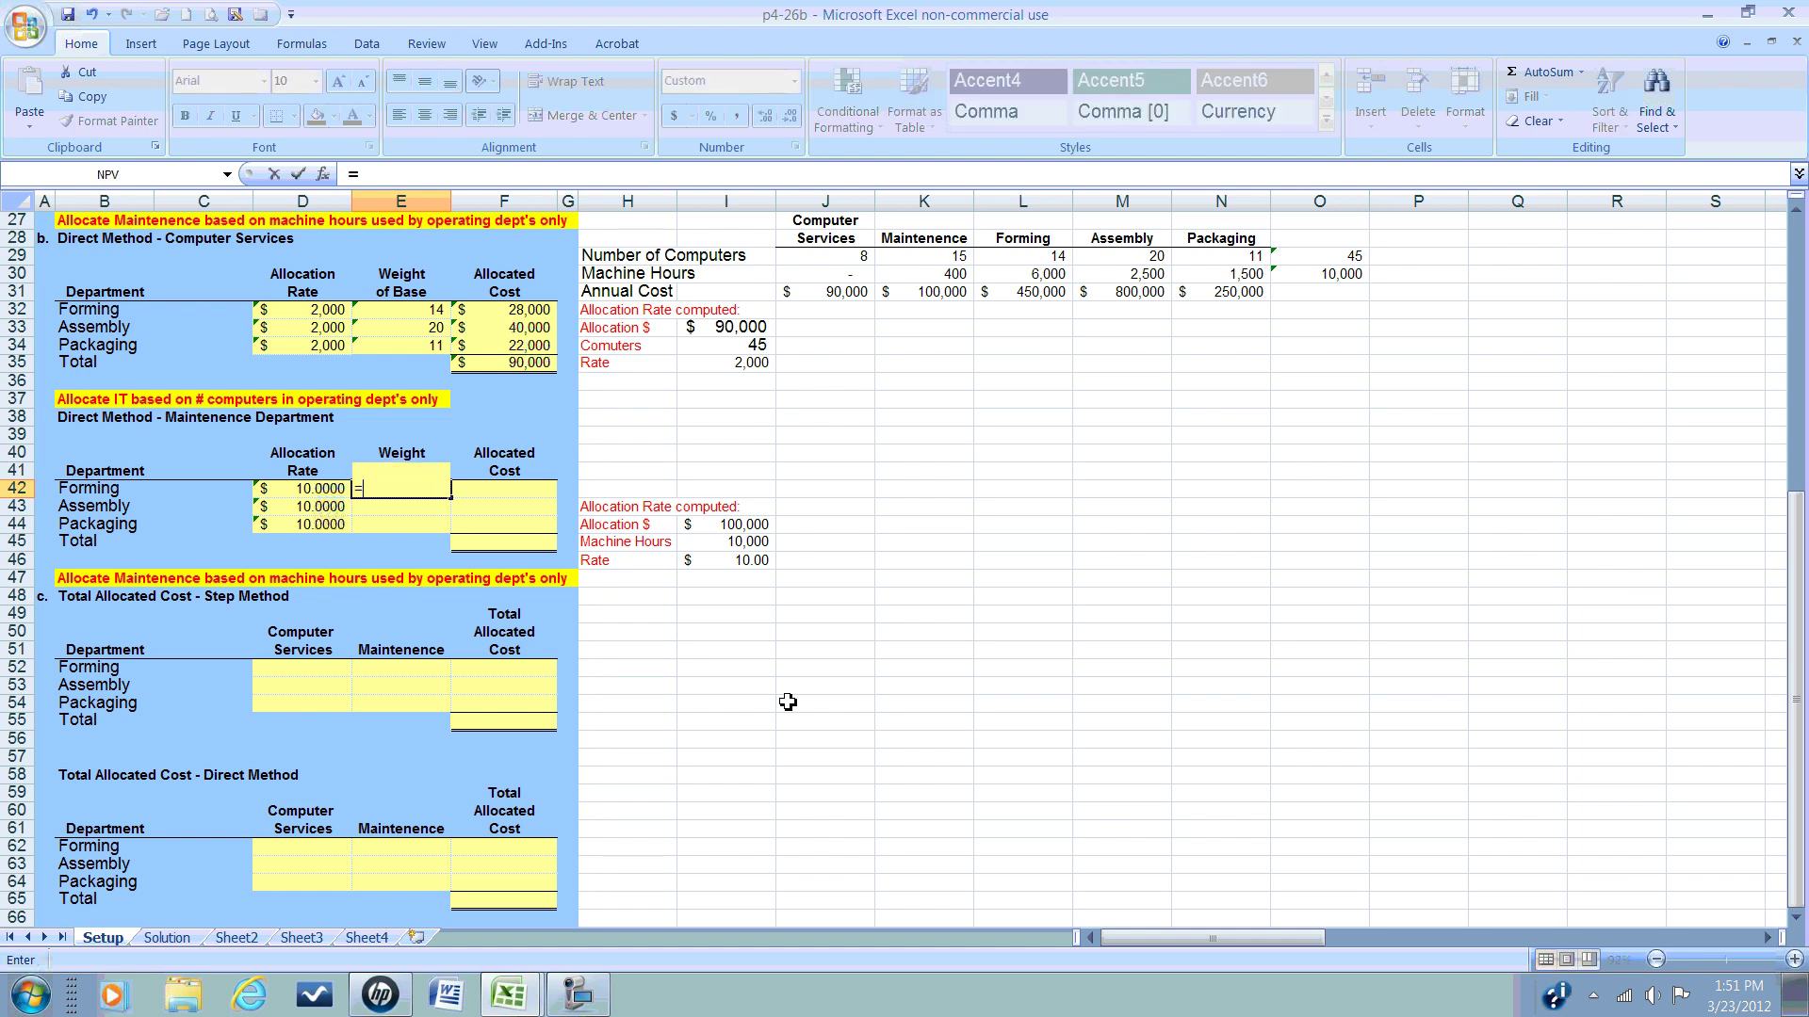
{"action": "left_click", "coordinate": [1048, 276]}
{"action": "key", "text": "Return"}
{"action": "type", "text": "="}
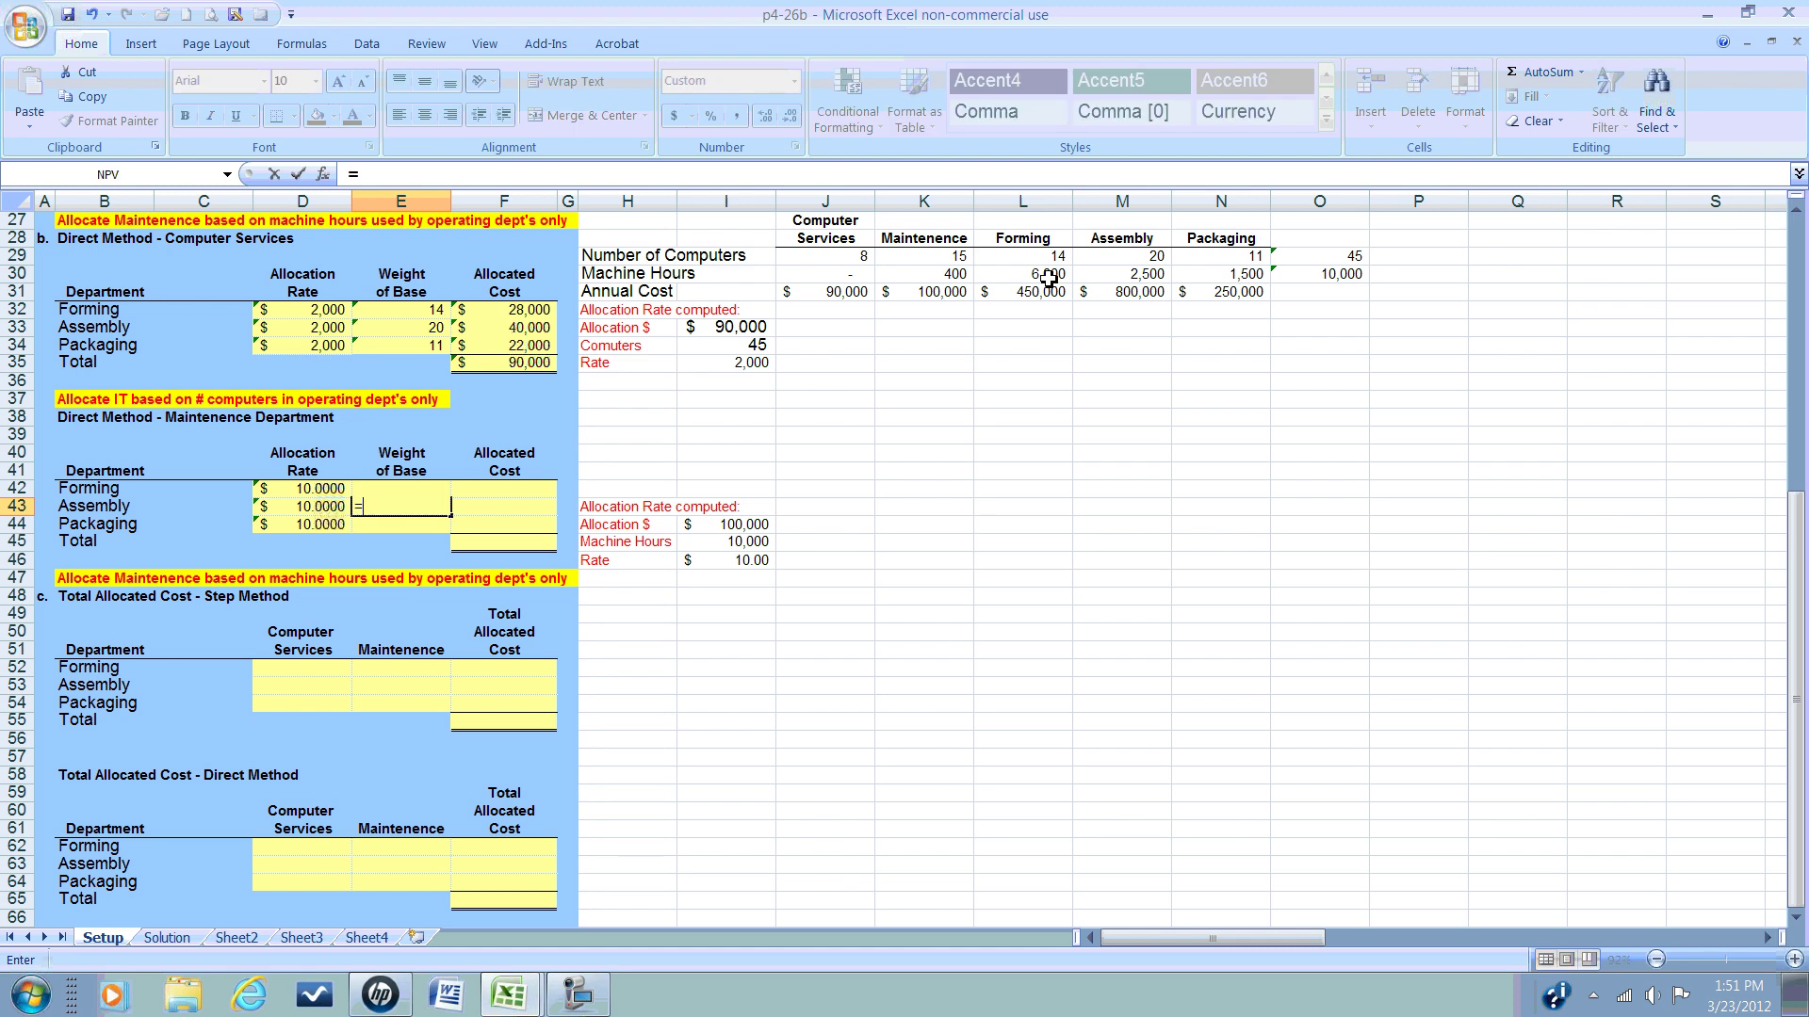
{"action": "left_click", "coordinate": [1121, 273]}
{"action": "key", "text": "Return"}
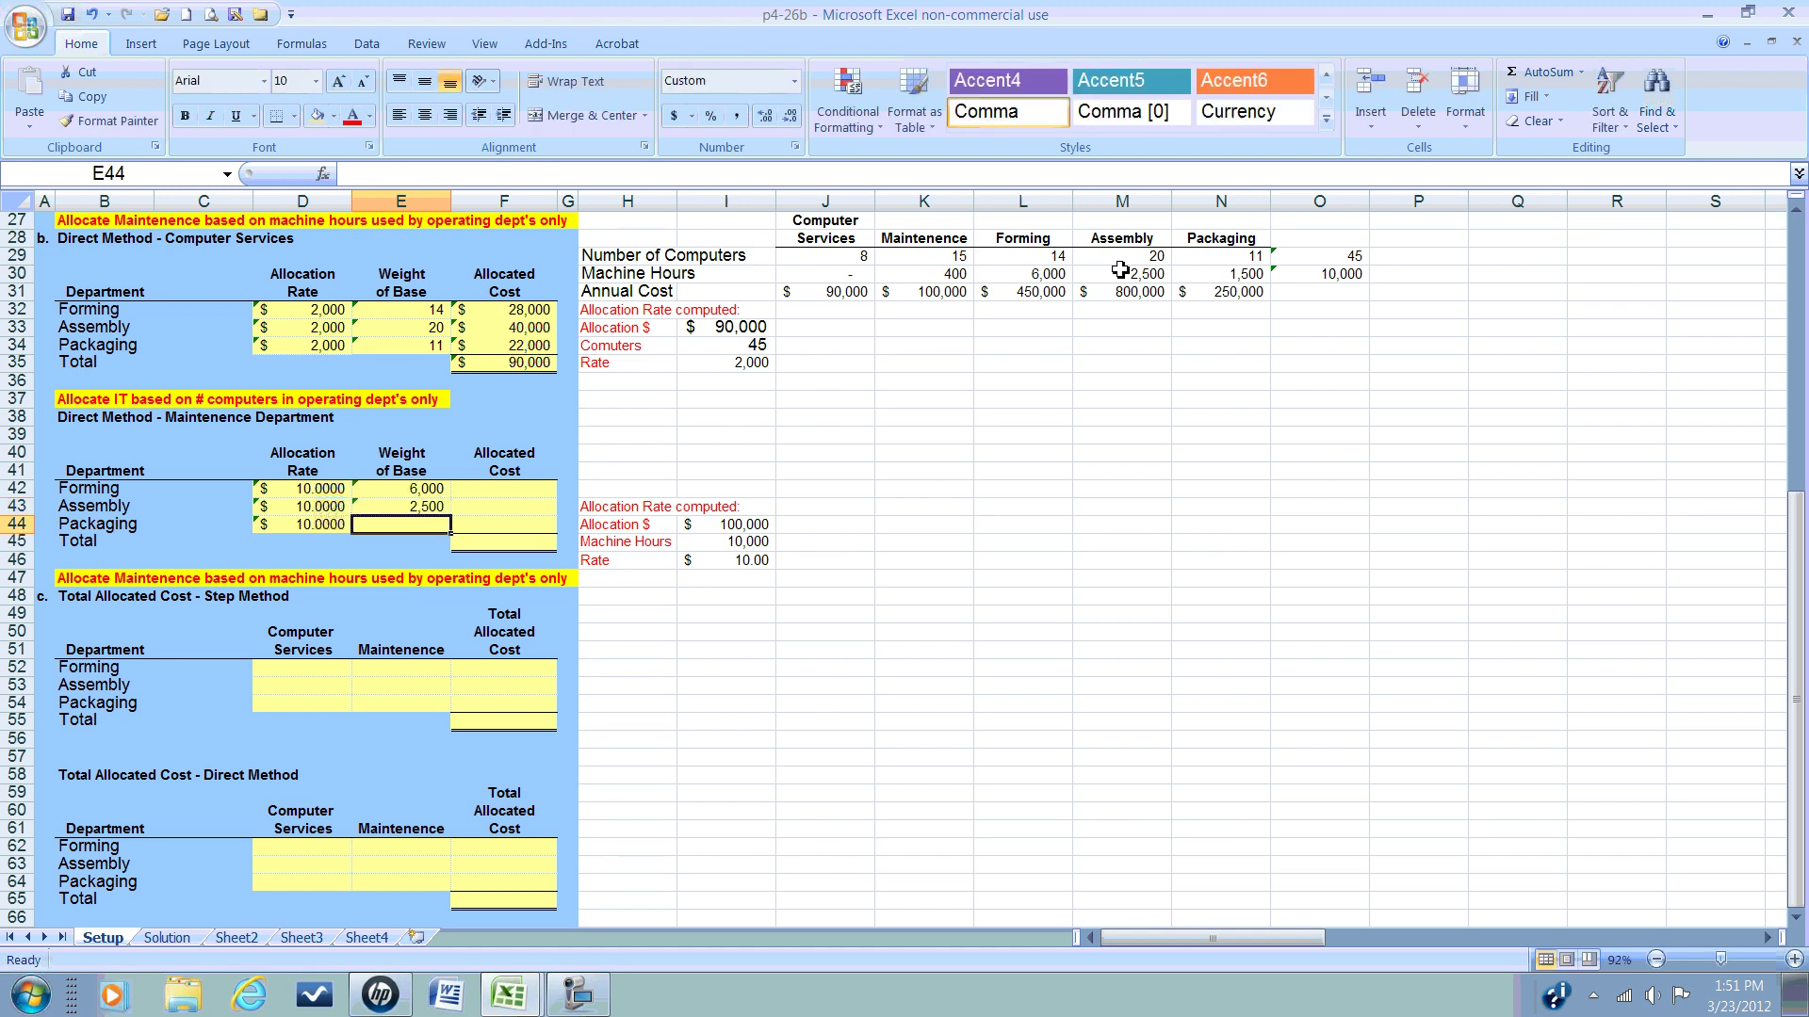
{"action": "type", "text": "="}
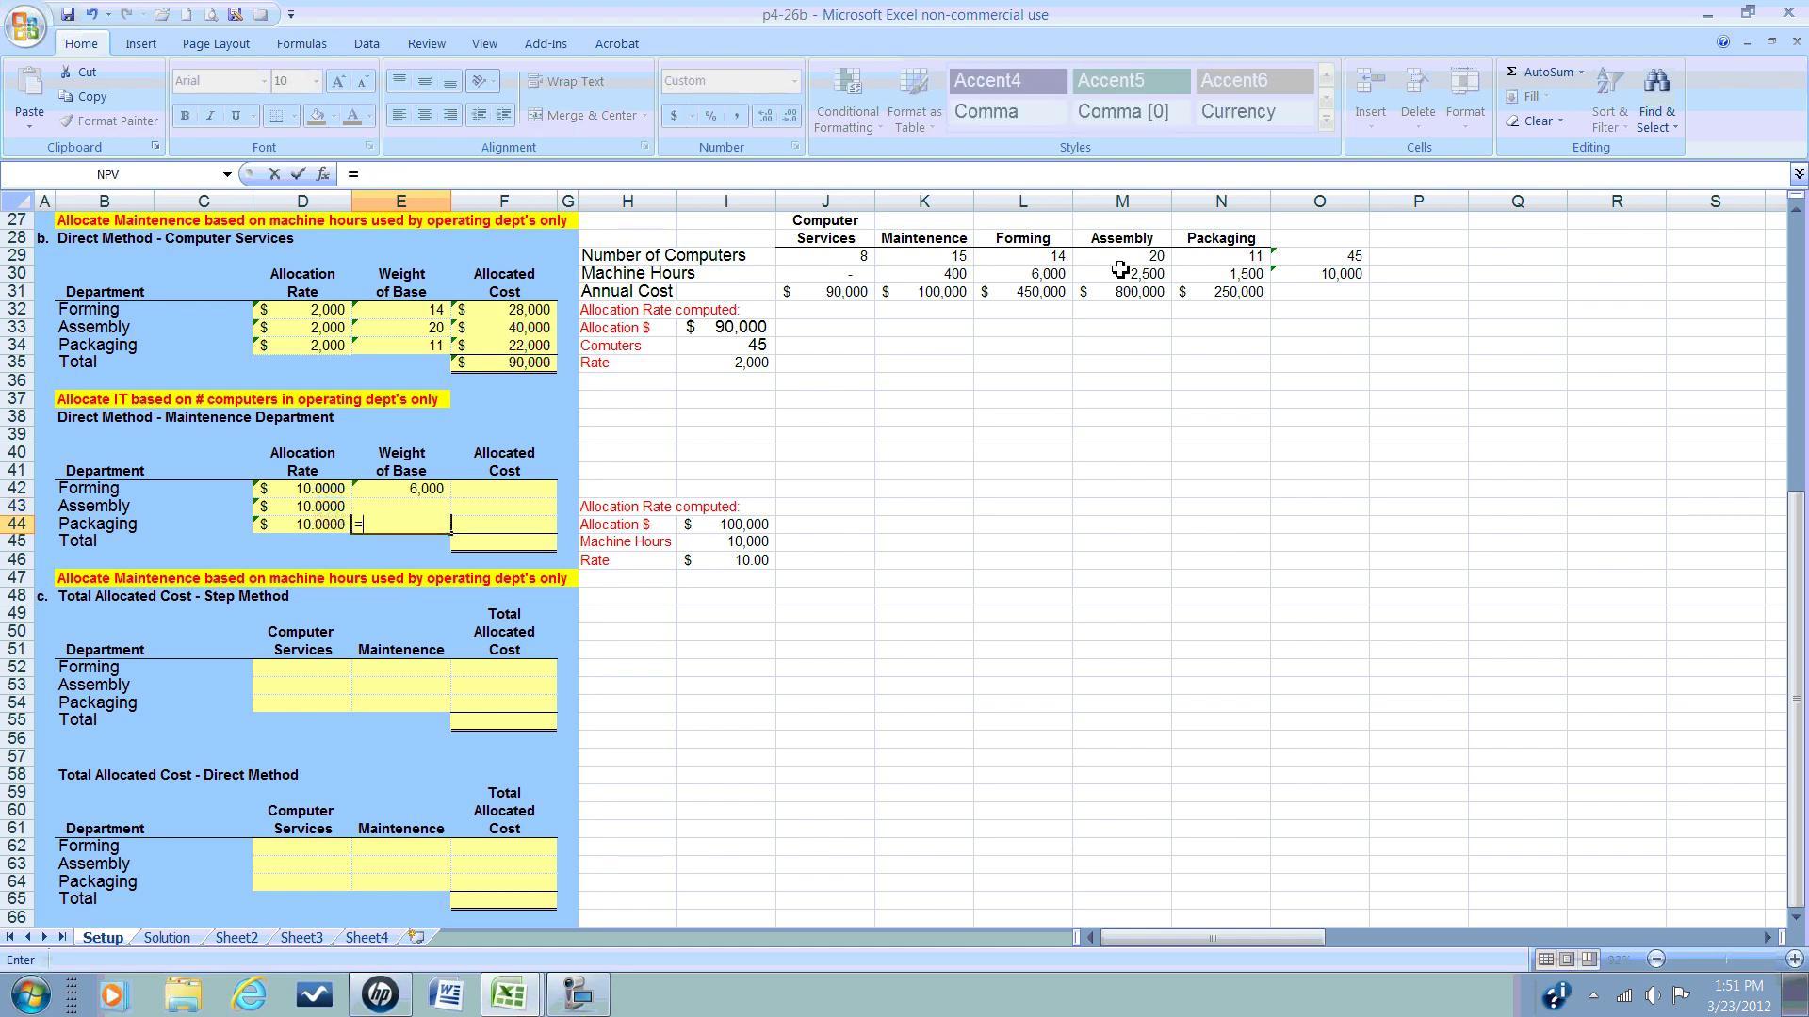
{"action": "left_click", "coordinate": [1224, 276]}
{"action": "key", "text": "Return"}
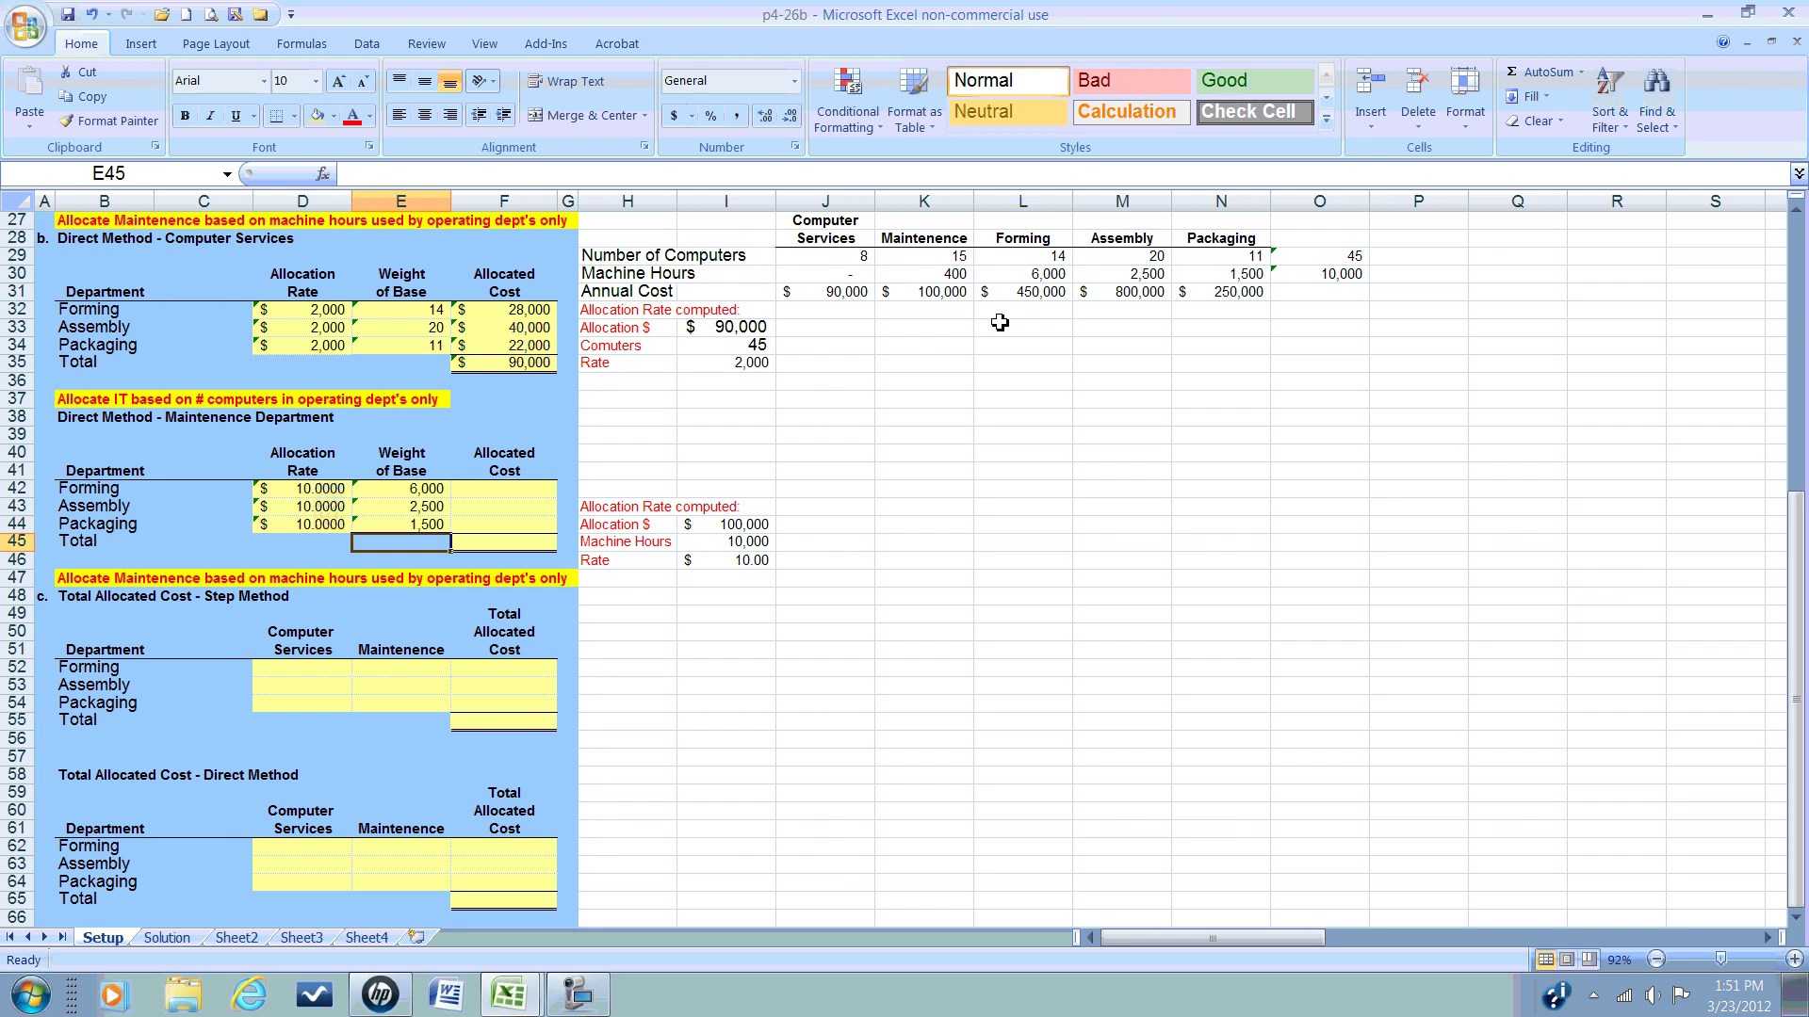
Step: Multiply Forming's machine hours by its rate in F42, giving a 60,000 allocated cost
{"action": "left_click", "coordinate": [513, 493]}
{"action": "type", "text": "+"}
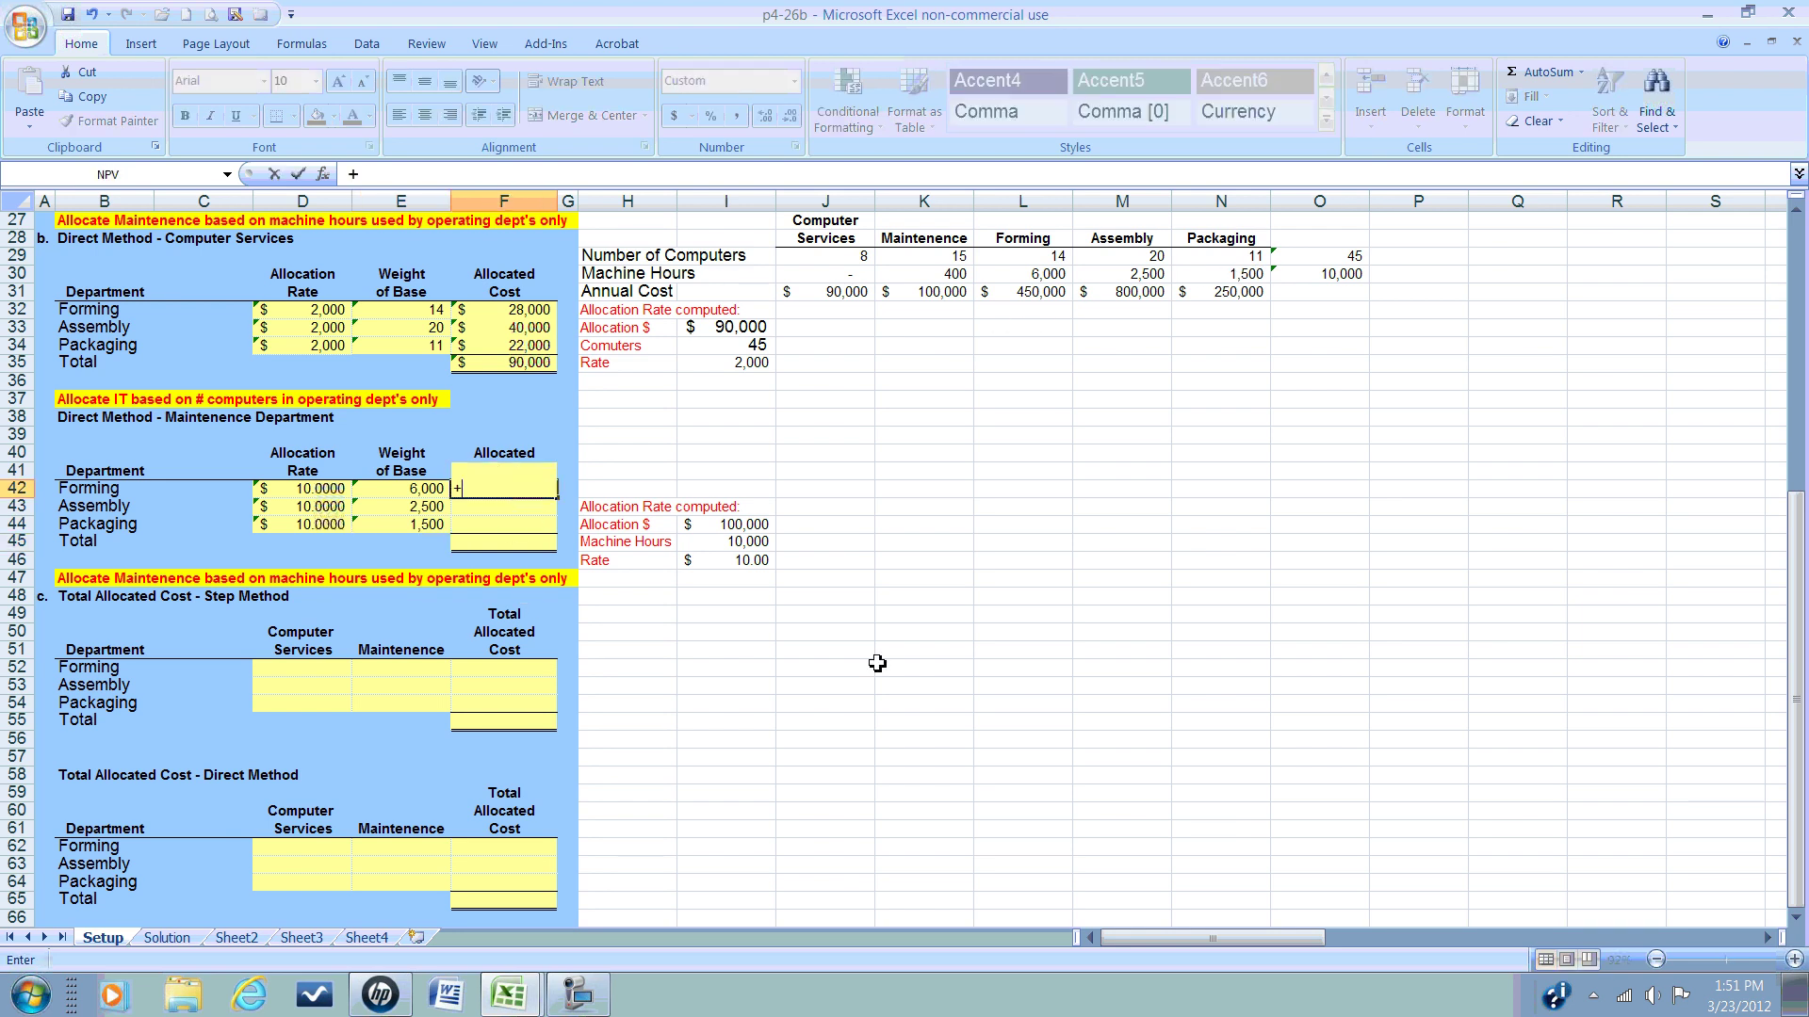
{"action": "key", "text": "Left"}
{"action": "type", "text": "*"}
{"action": "key", "text": "Left"}
{"action": "key", "text": "Left"}
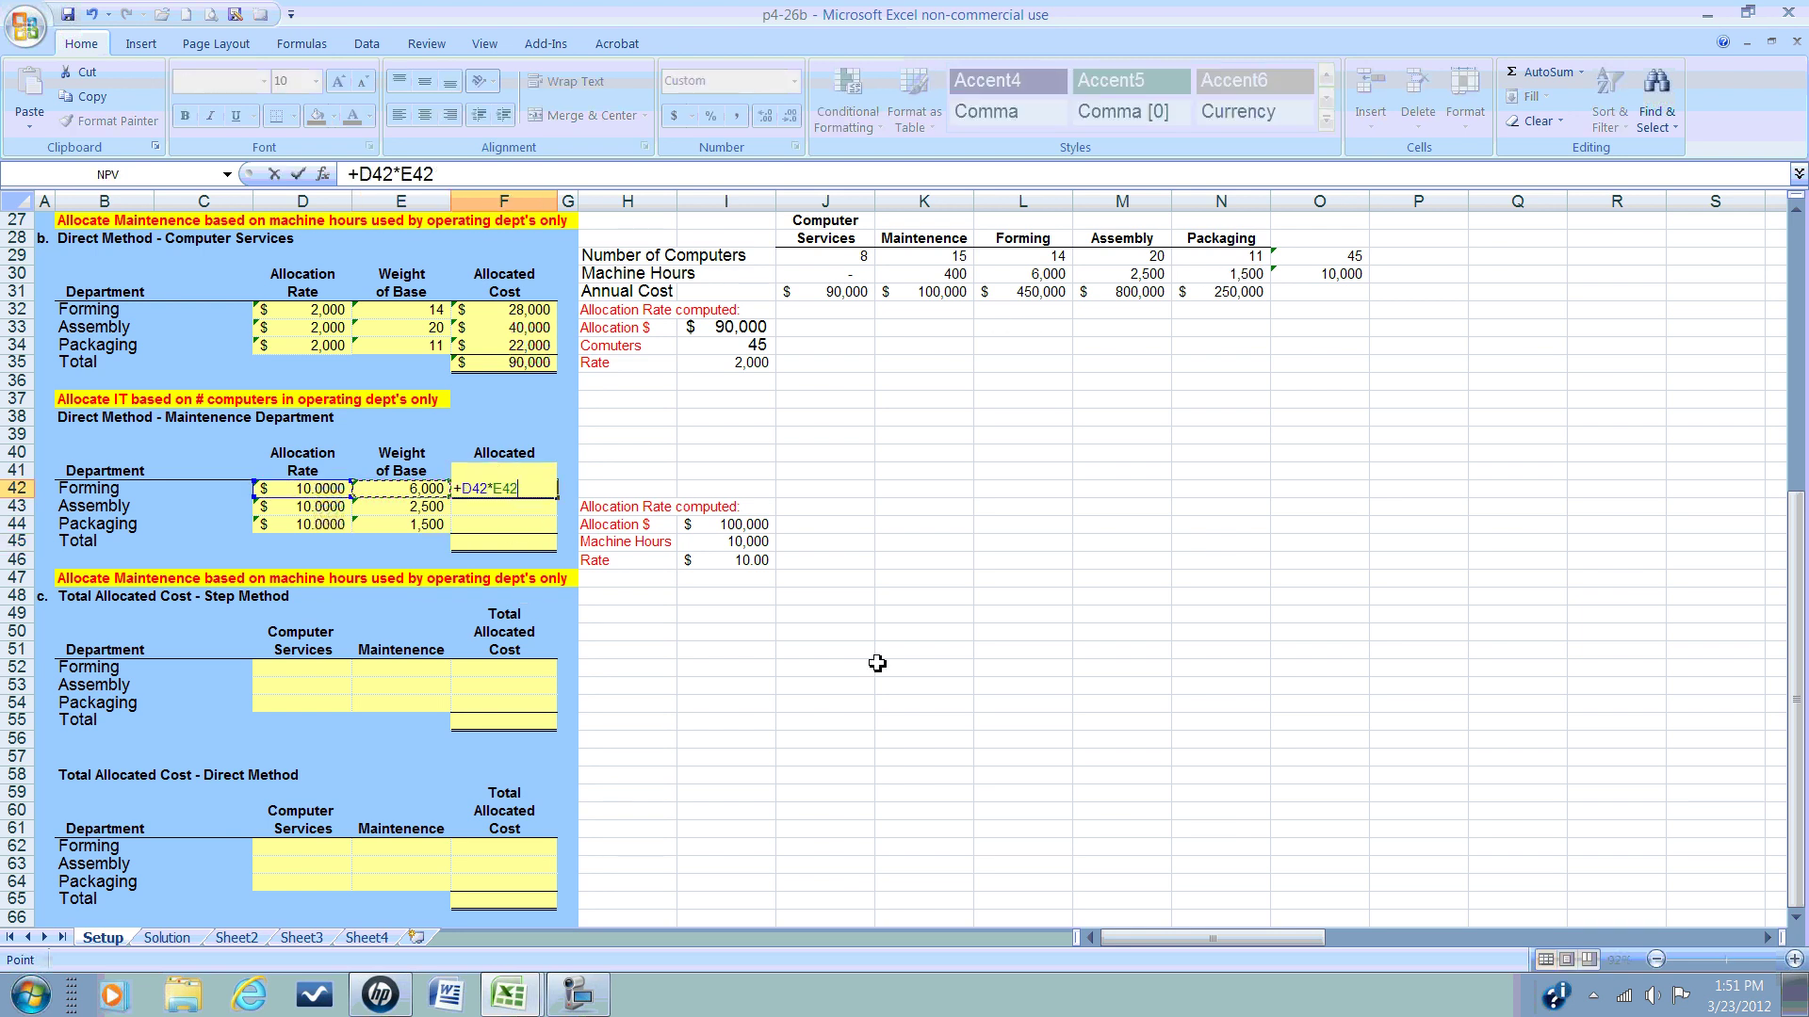
{"action": "key", "text": "Return"}
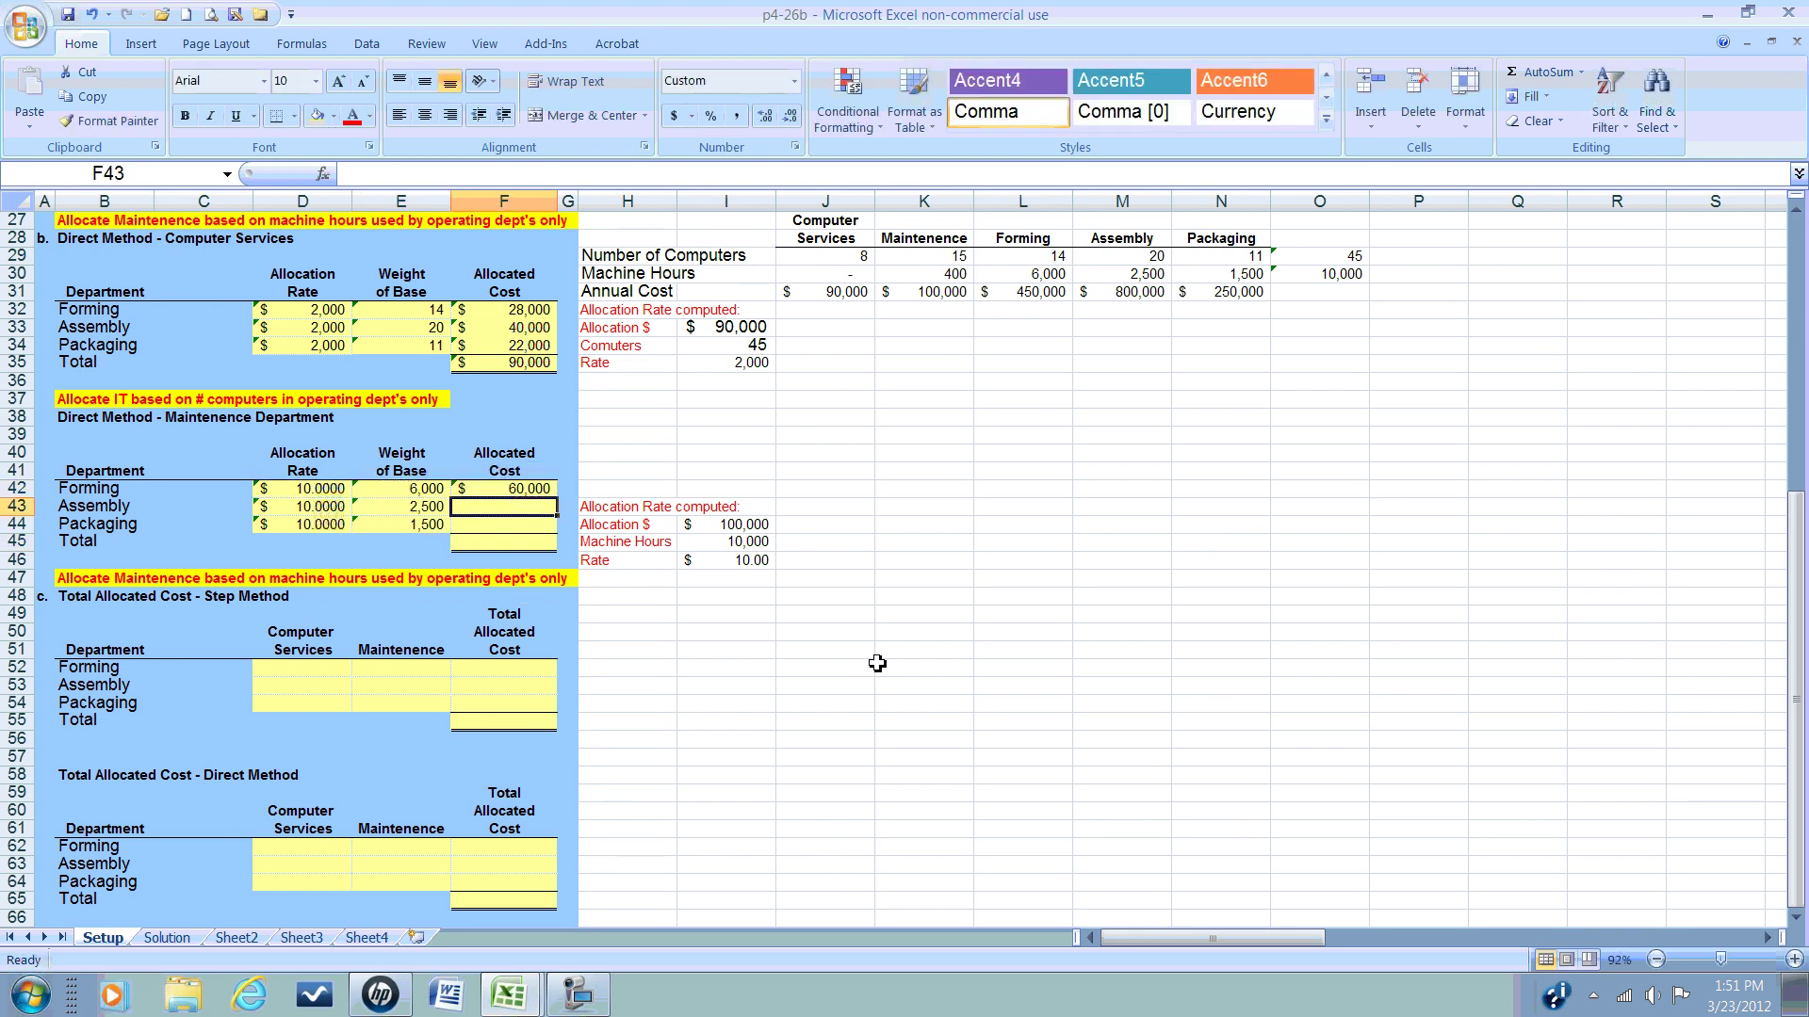
Step: Copy the F42 formula into F43:F44 (25,000, 15,000) and AutoSum them into F45 for 100,000
{"action": "left_click", "coordinate": [511, 488]}
{"action": "right_click", "coordinate": [511, 488]}
{"action": "left_click", "coordinate": [450, 528]}
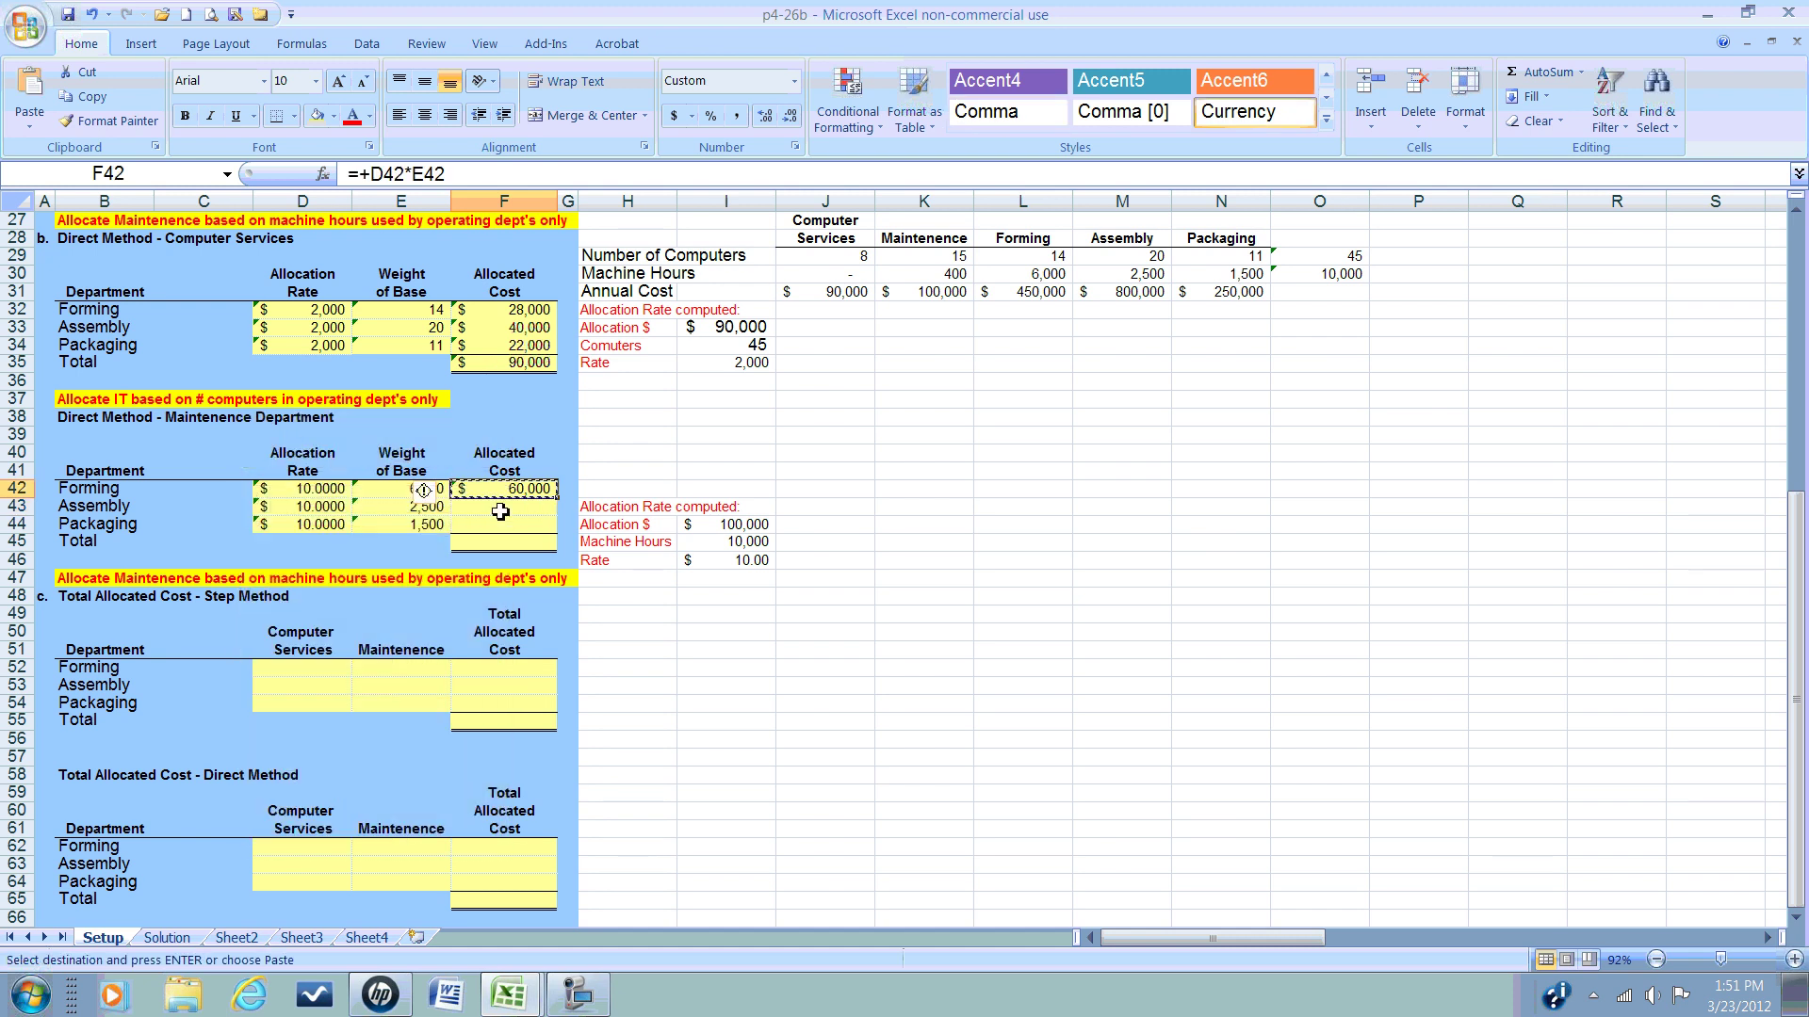
{"action": "left_click", "coordinate": [500, 506]}
{"action": "right_click", "coordinate": [493, 518]}
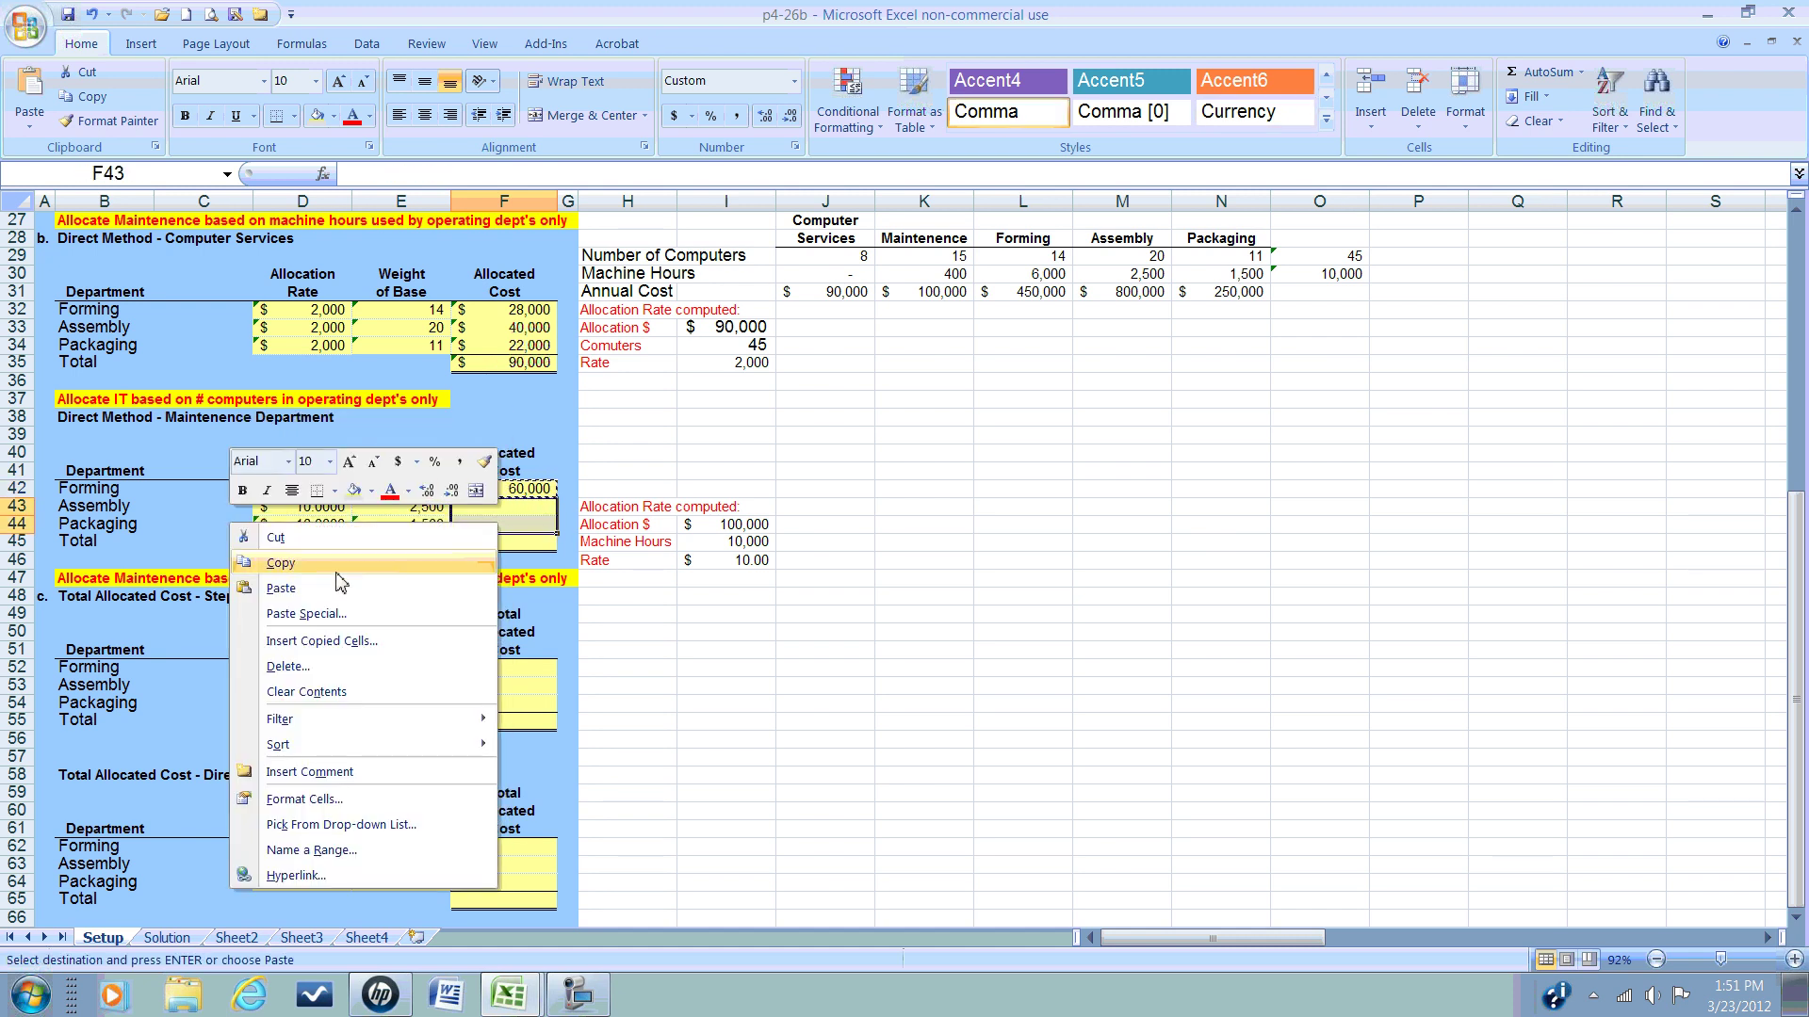
{"action": "left_click", "coordinate": [485, 566]}
{"action": "left_click", "coordinate": [493, 544]}
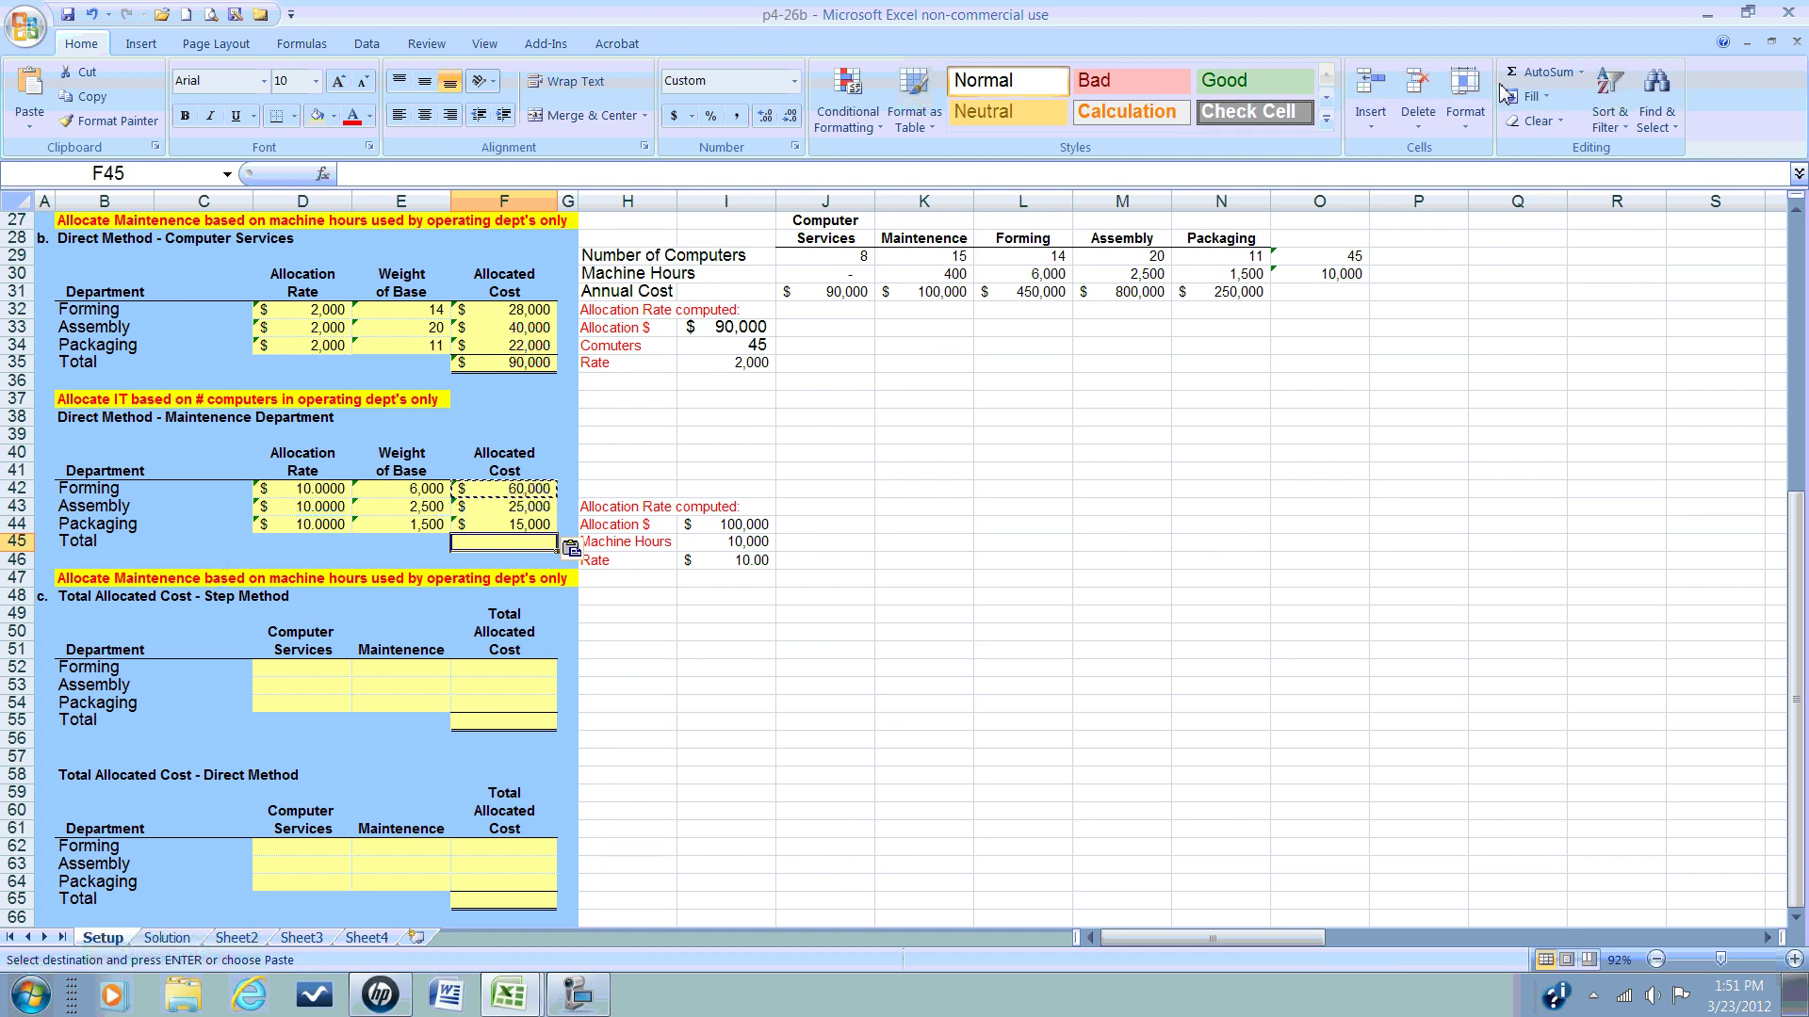
{"action": "double_click", "coordinate": [1545, 87]}
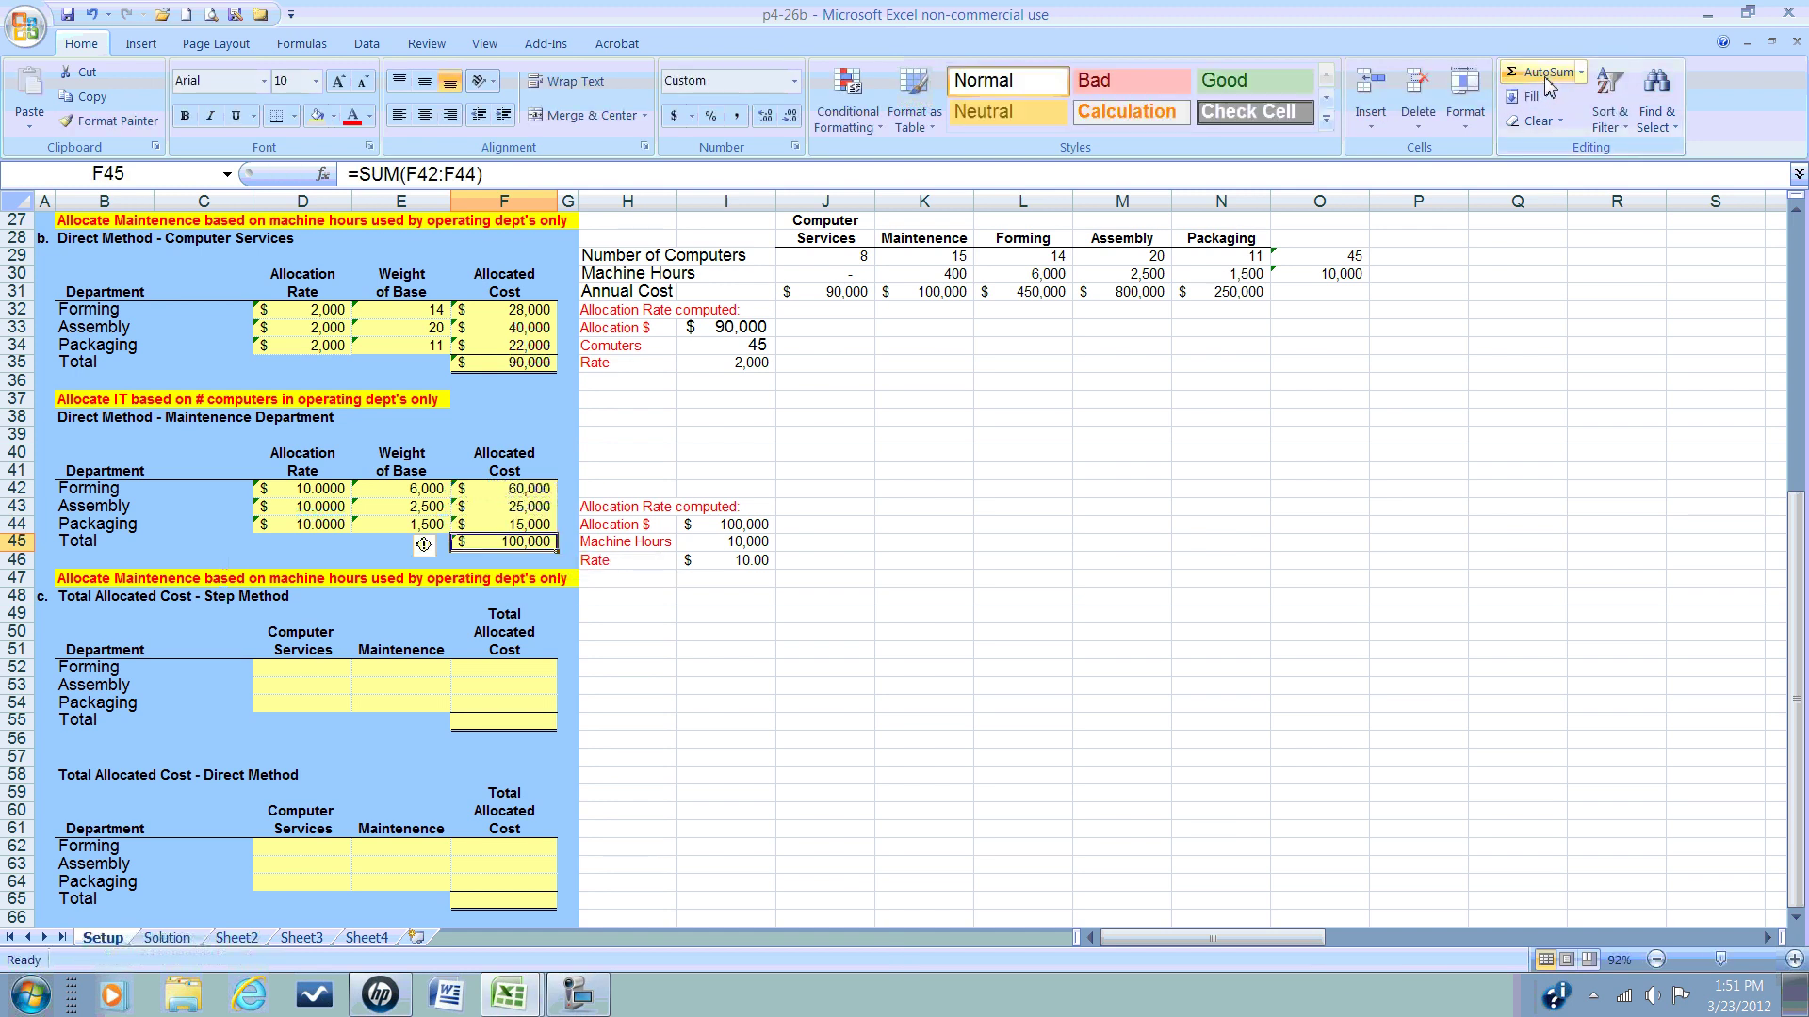
{"action": "left_click", "coordinate": [1794, 918]}
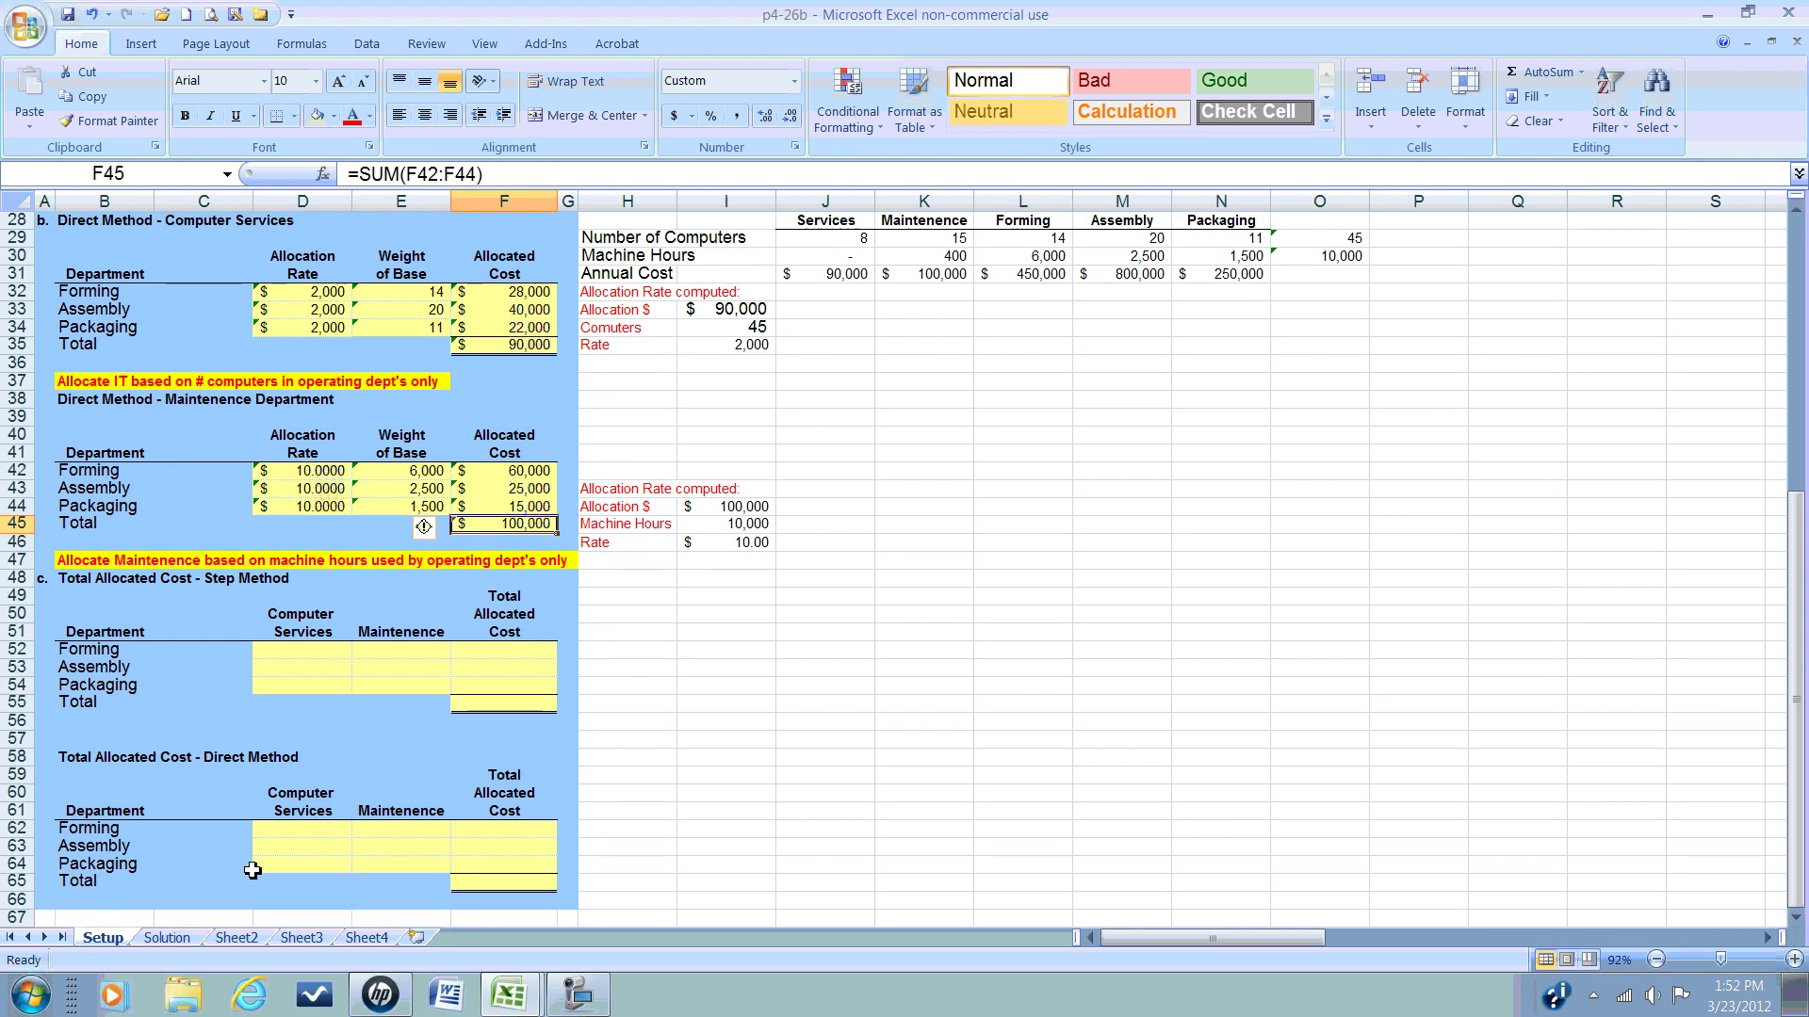
{"action": "left_click", "coordinate": [285, 828]}
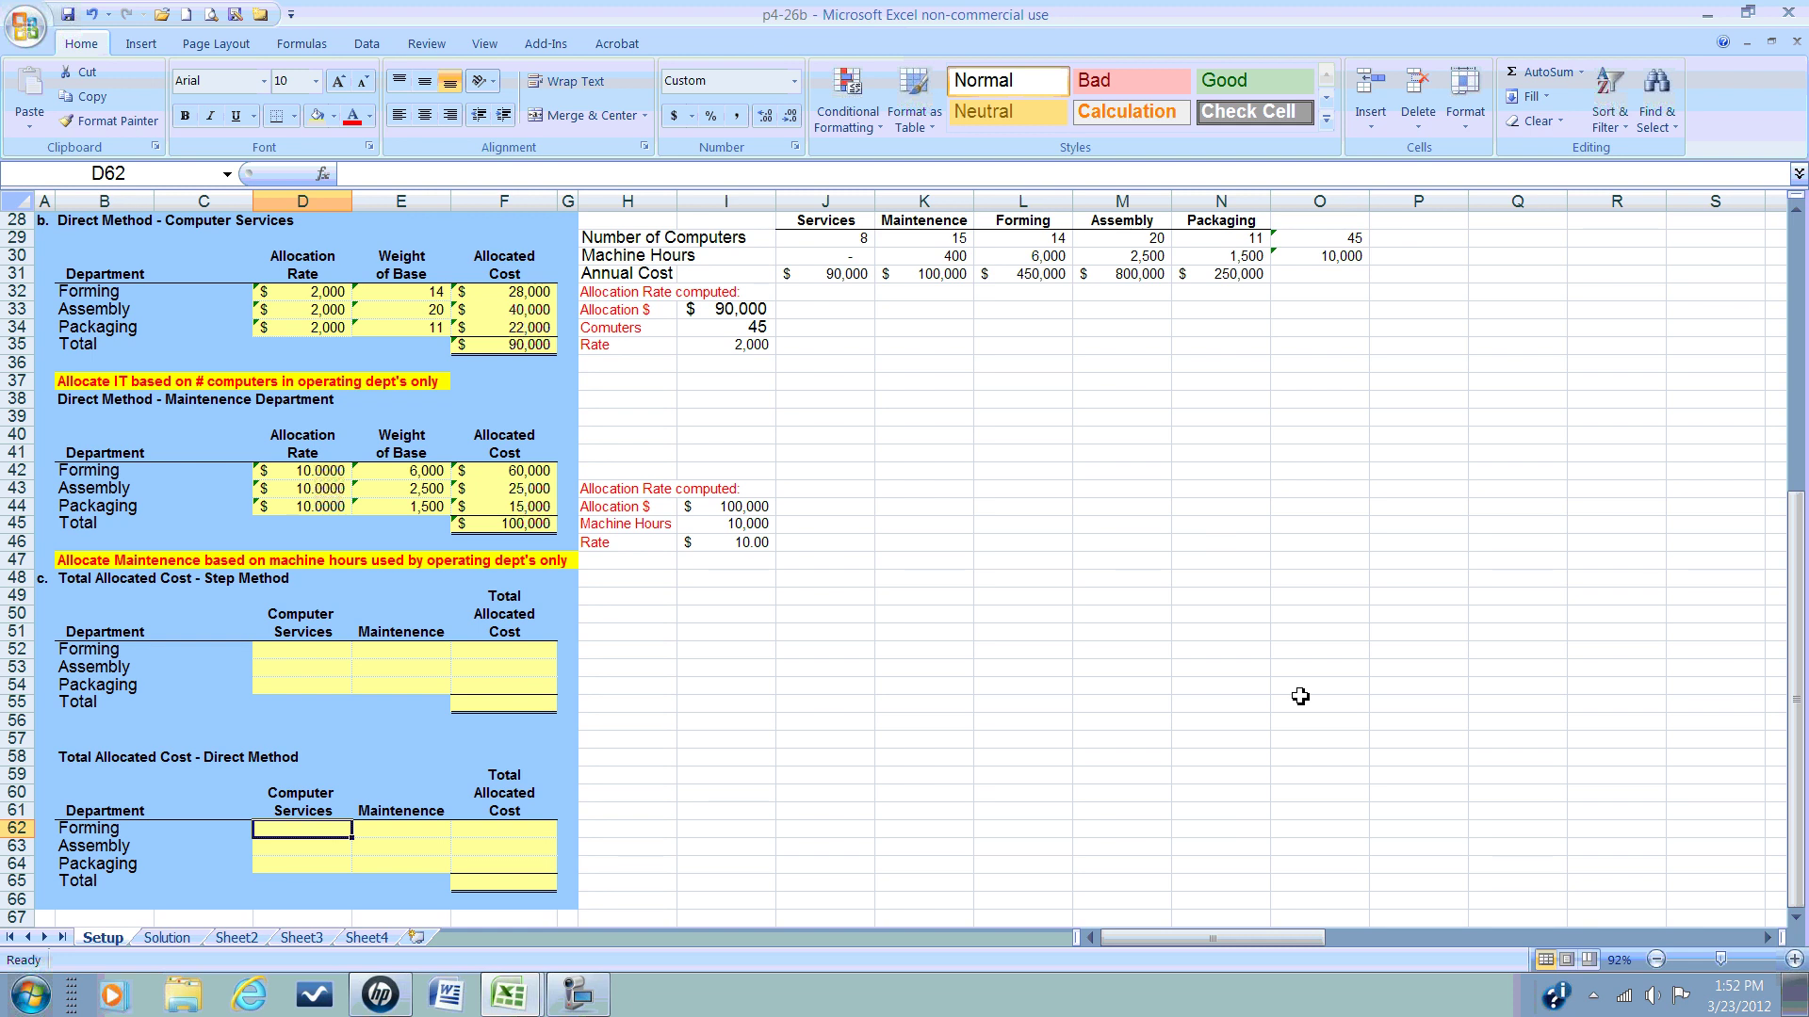
Step: Link the summary's Computer Services cells D62:D64 to F32, F33 and F34 (28,000, 40,000, 22,000)
{"action": "type", "text": "="}
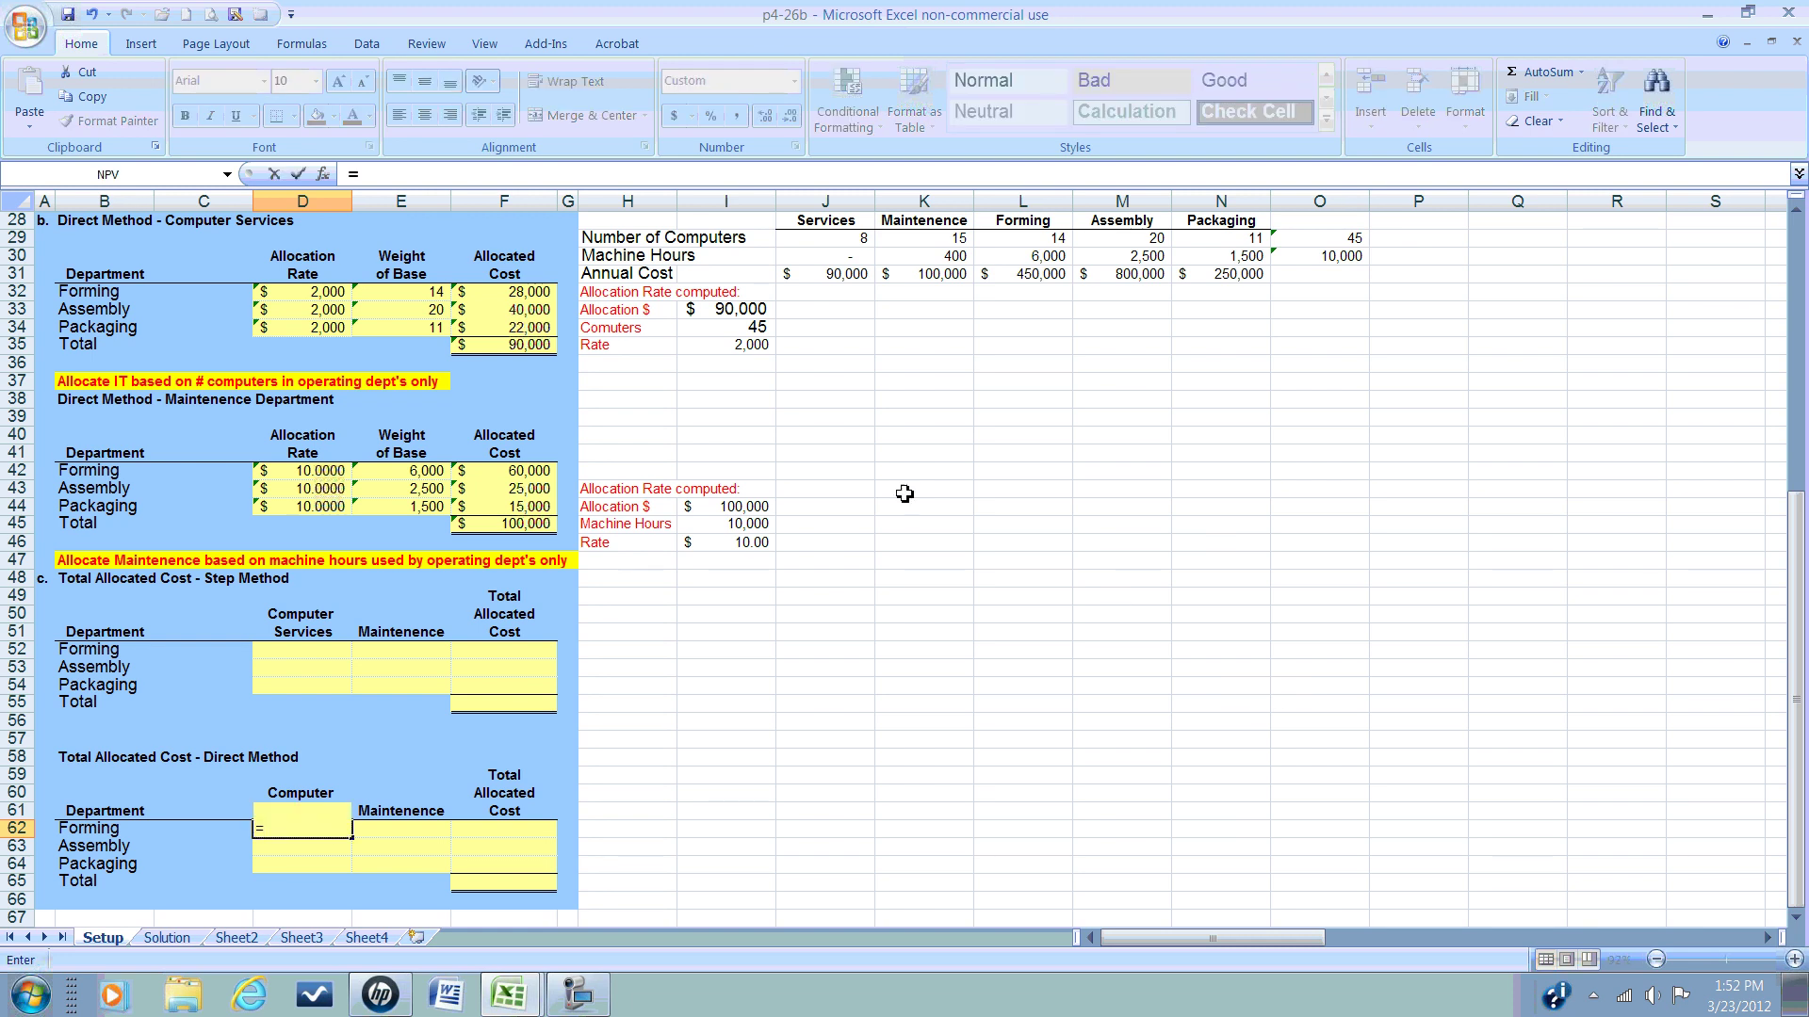
{"action": "left_click", "coordinate": [509, 296]}
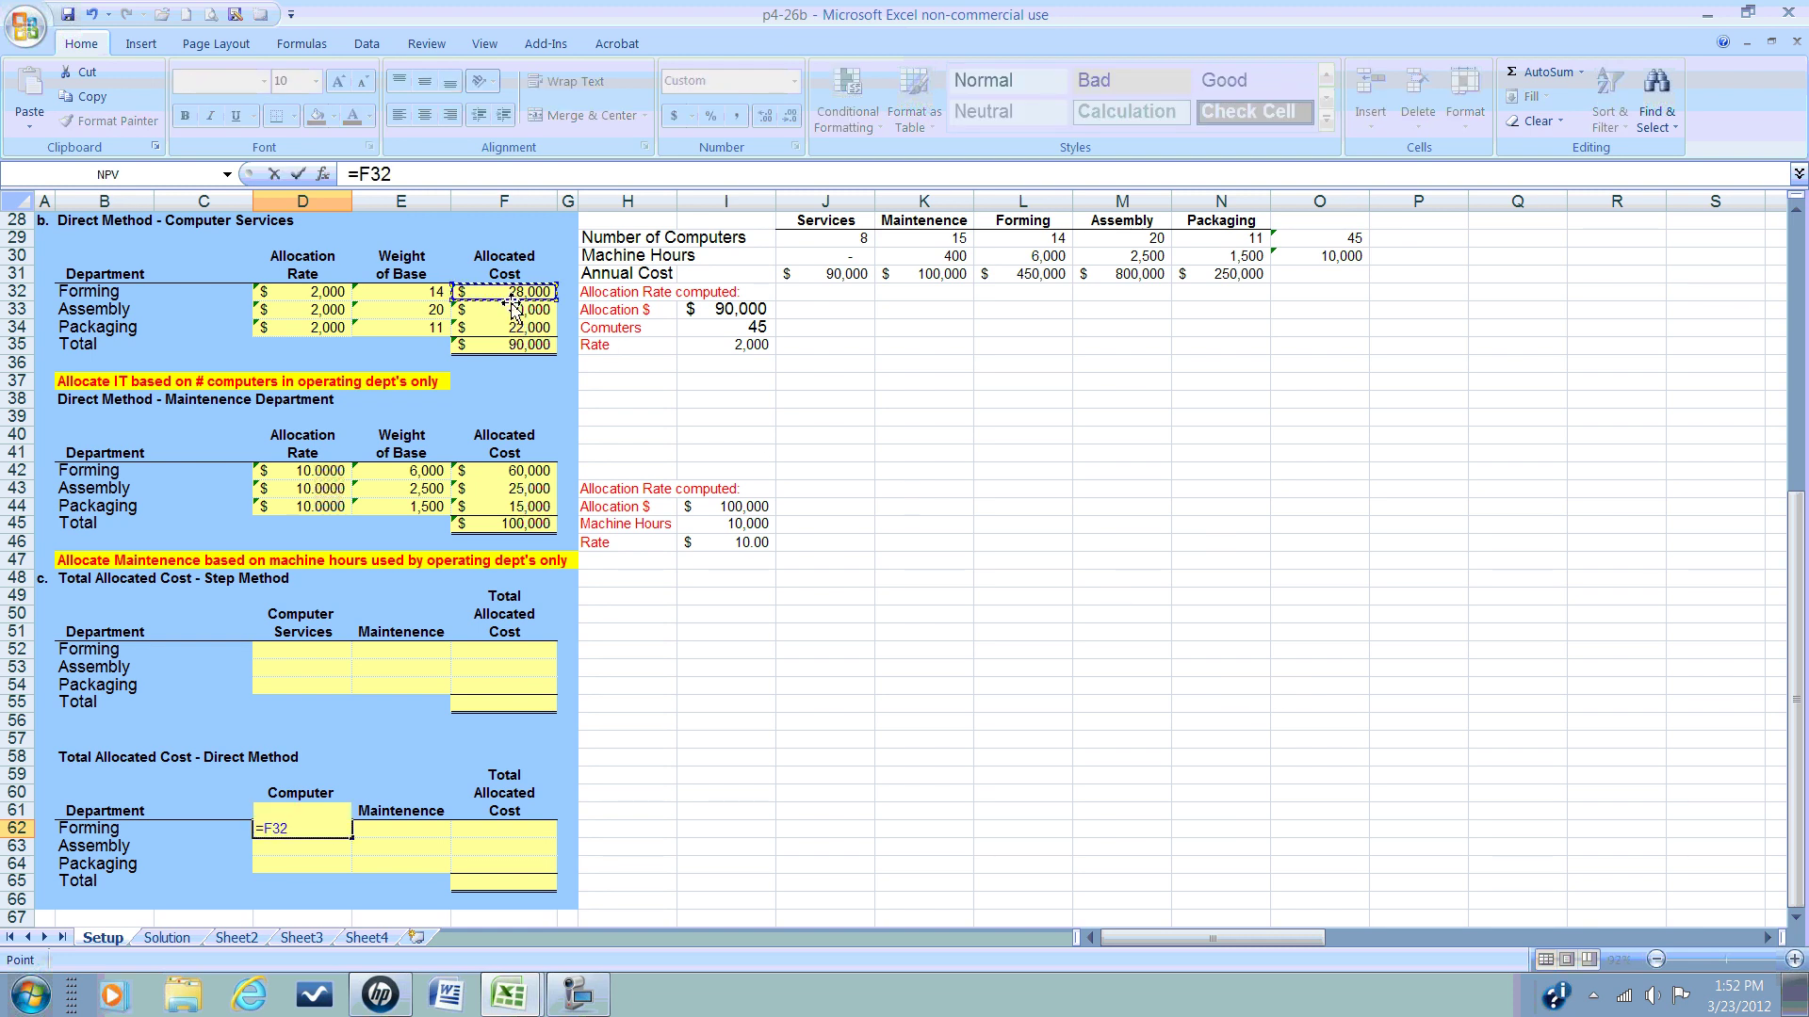
{"action": "key", "text": "Return"}
{"action": "type", "text": "="}
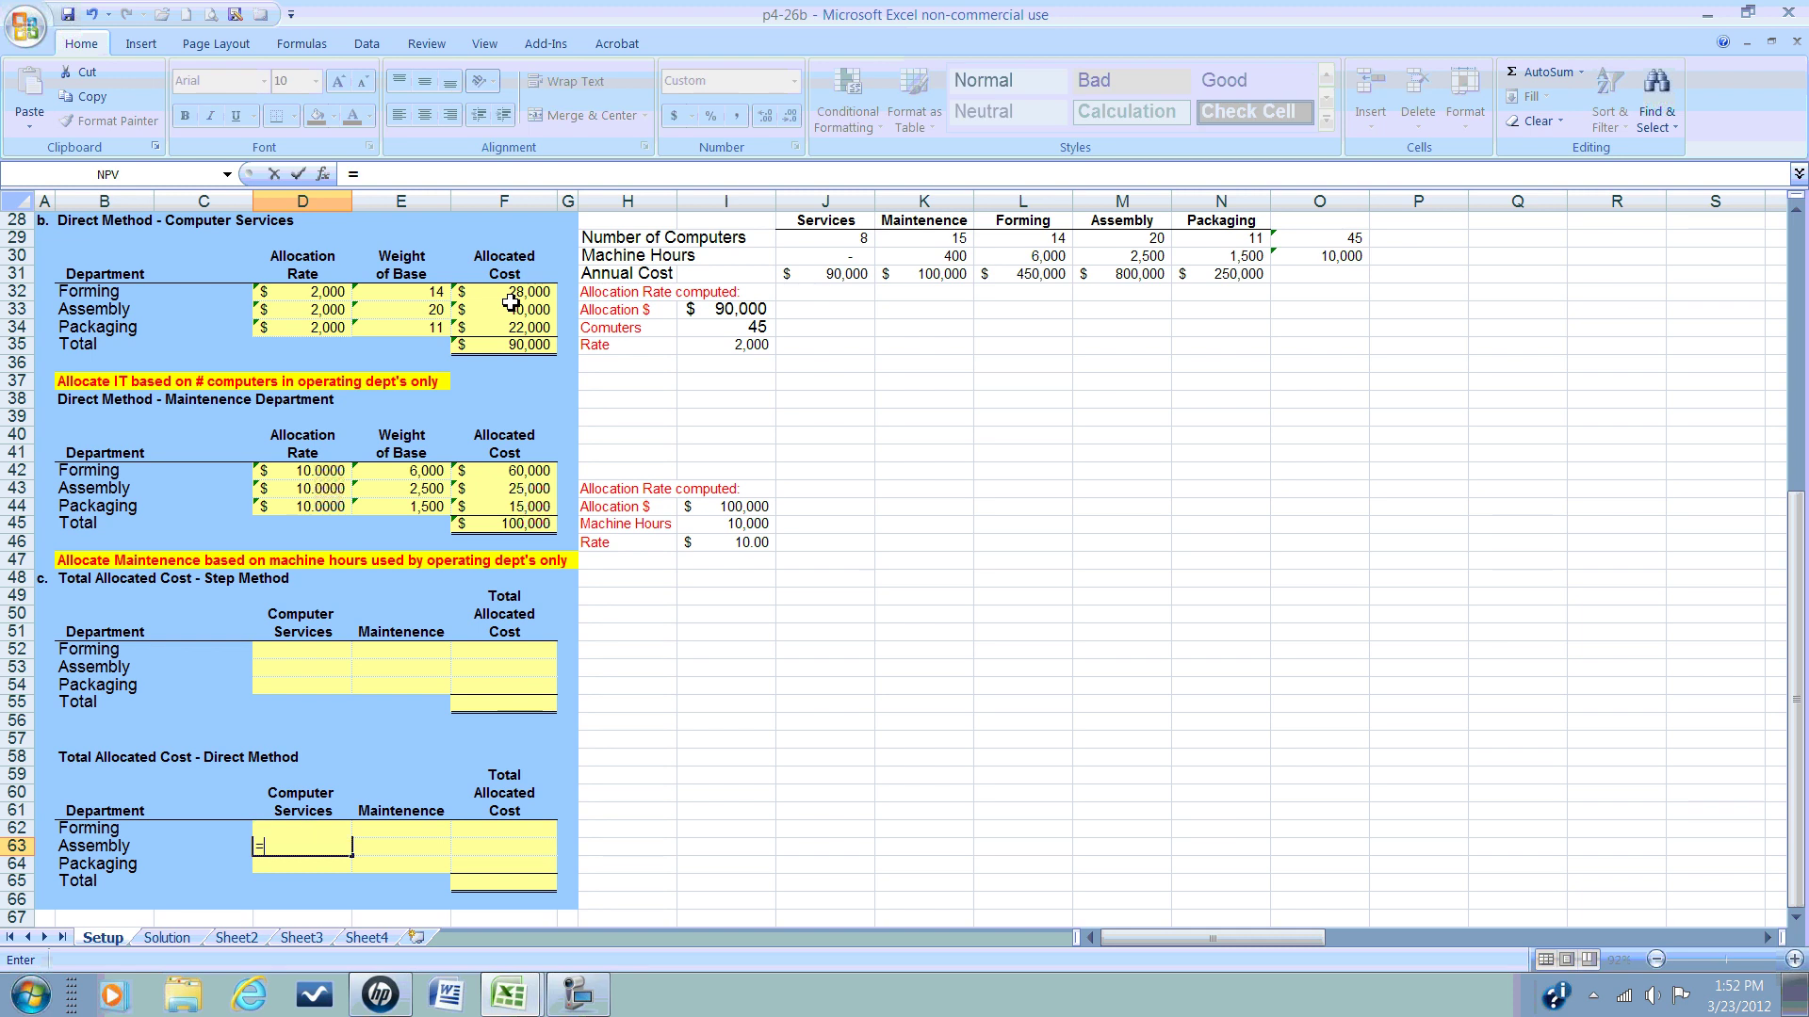
{"action": "left_click", "coordinate": [510, 310]}
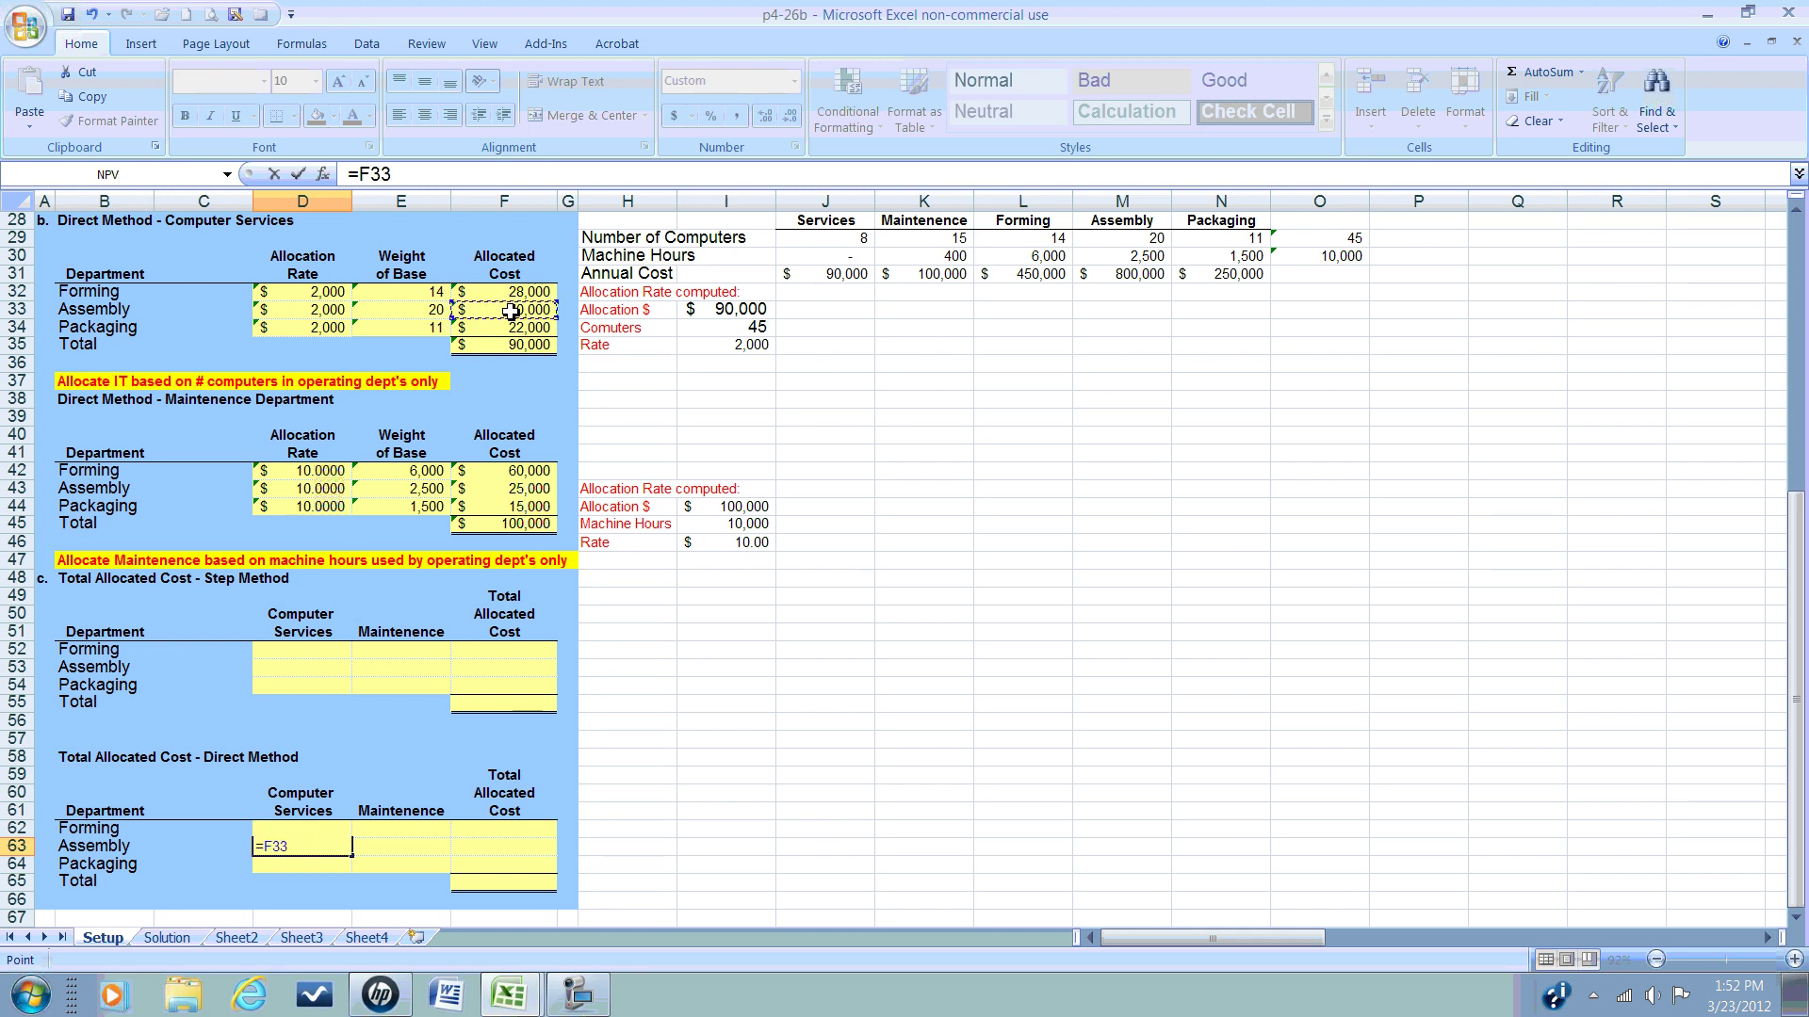
{"action": "key", "text": "Return"}
{"action": "type", "text": "="}
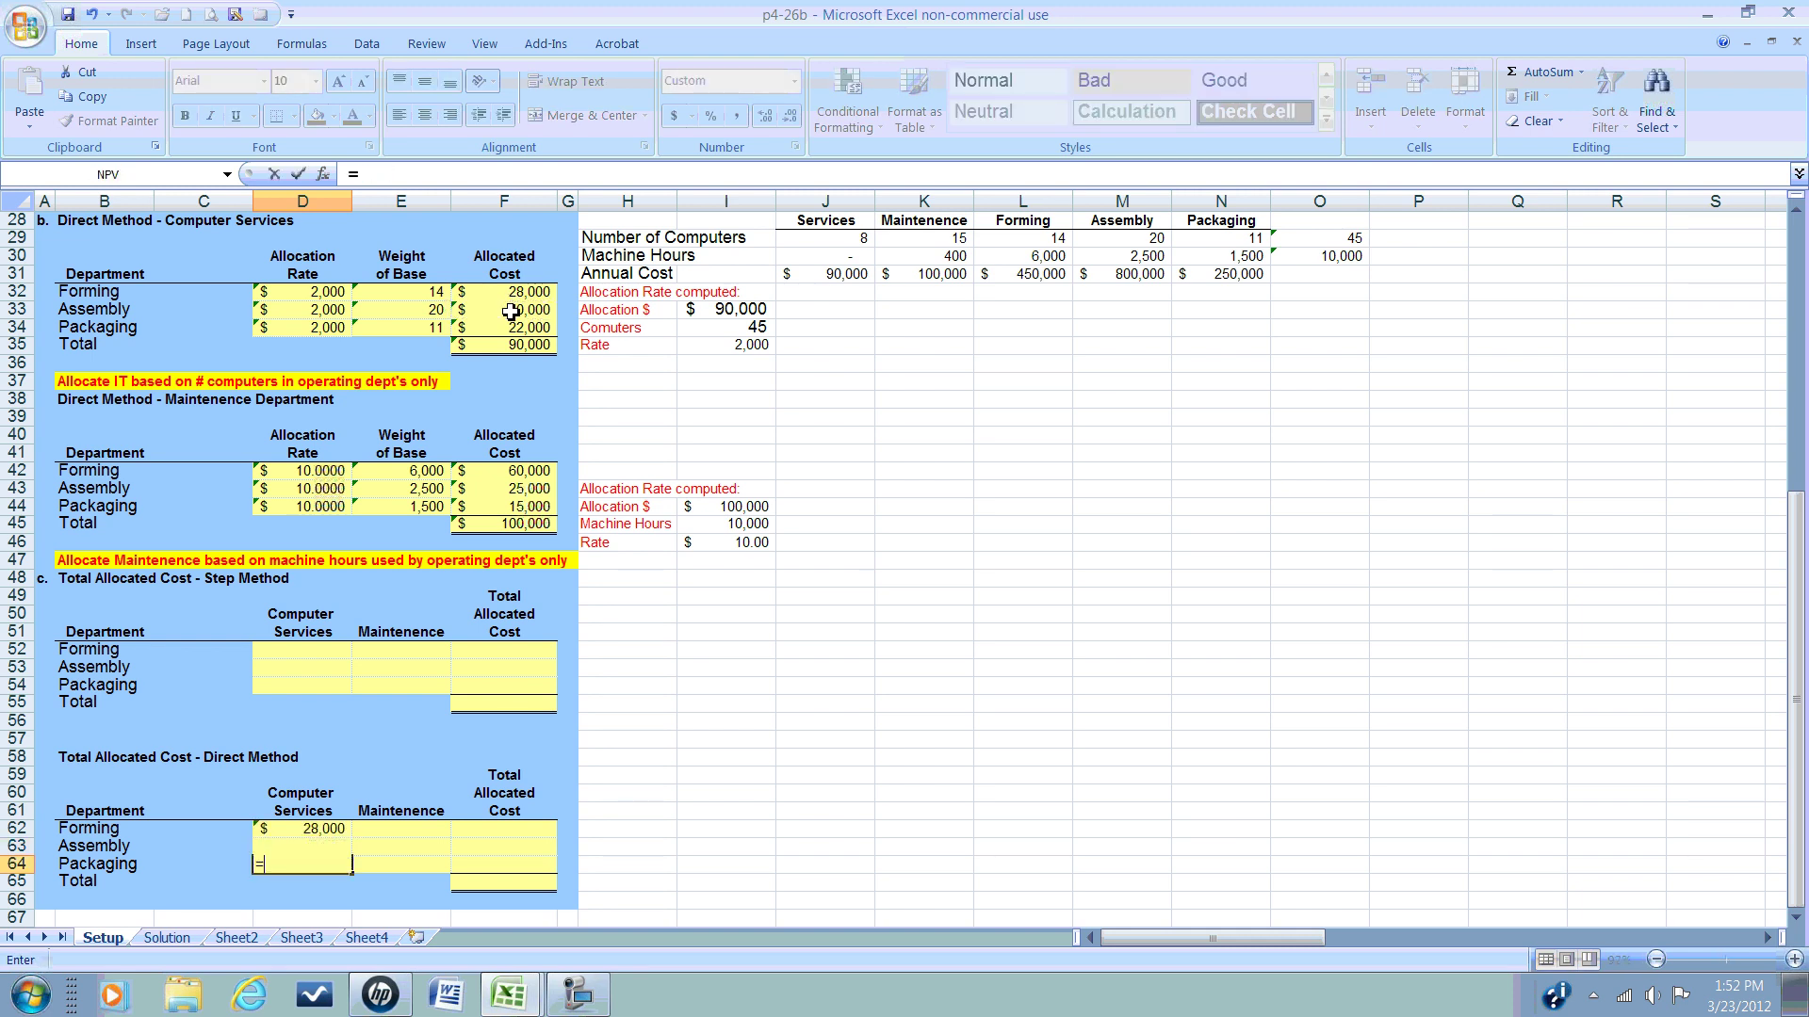
{"action": "left_click", "coordinate": [517, 327]}
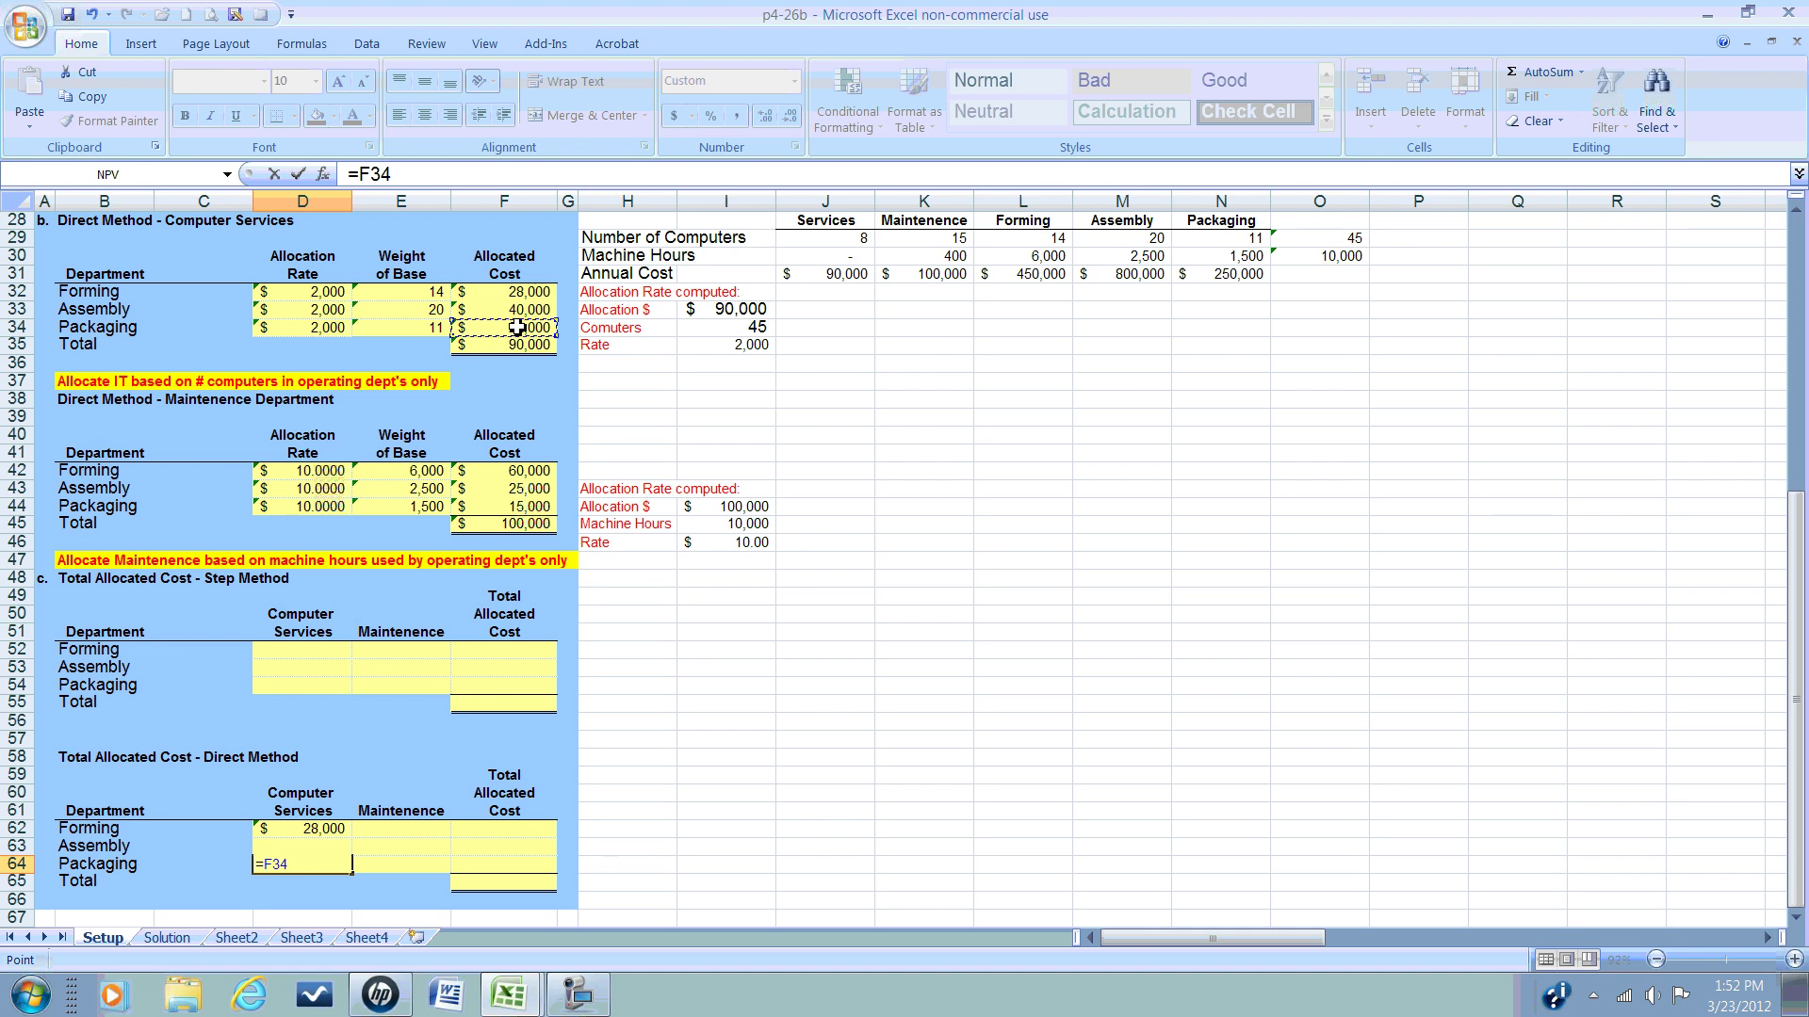
{"action": "key", "text": "Return"}
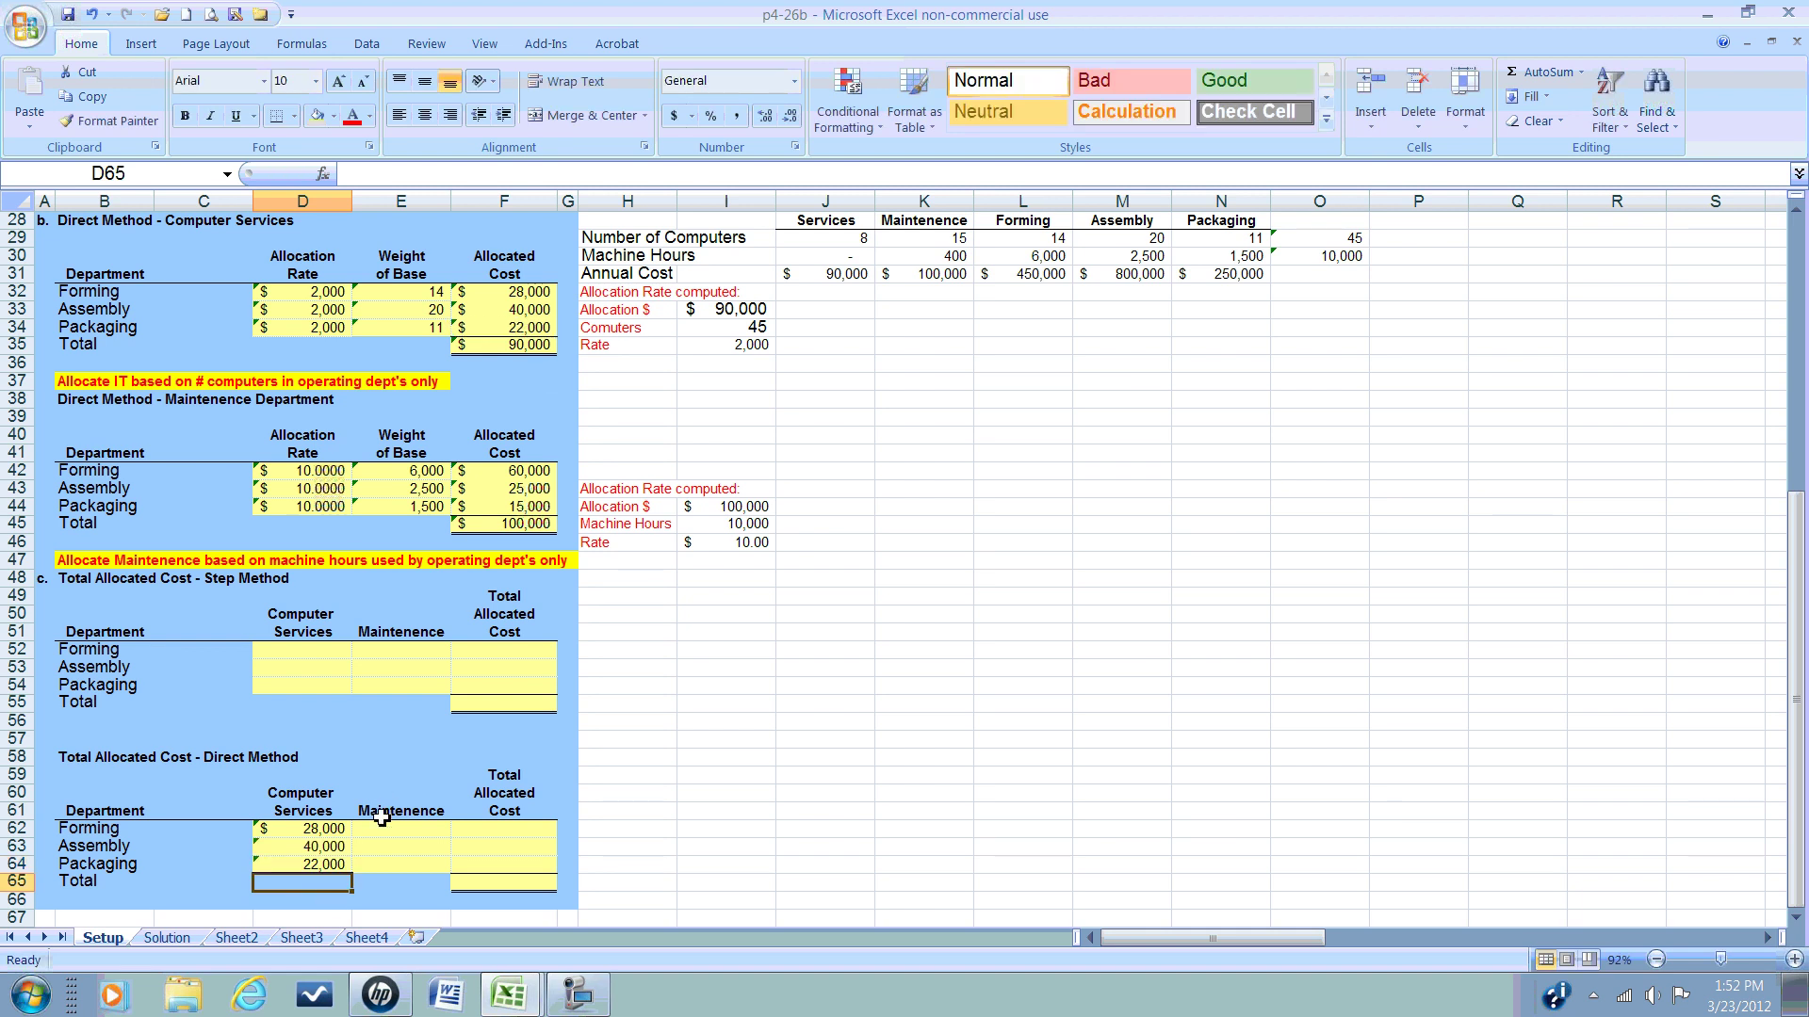
Step: Link the Maintenence cells E62:E64 to F42, F43 and F44 (60,000, 25,000, 15,000)
{"action": "left_click", "coordinate": [378, 833]}
{"action": "type", "text": "="}
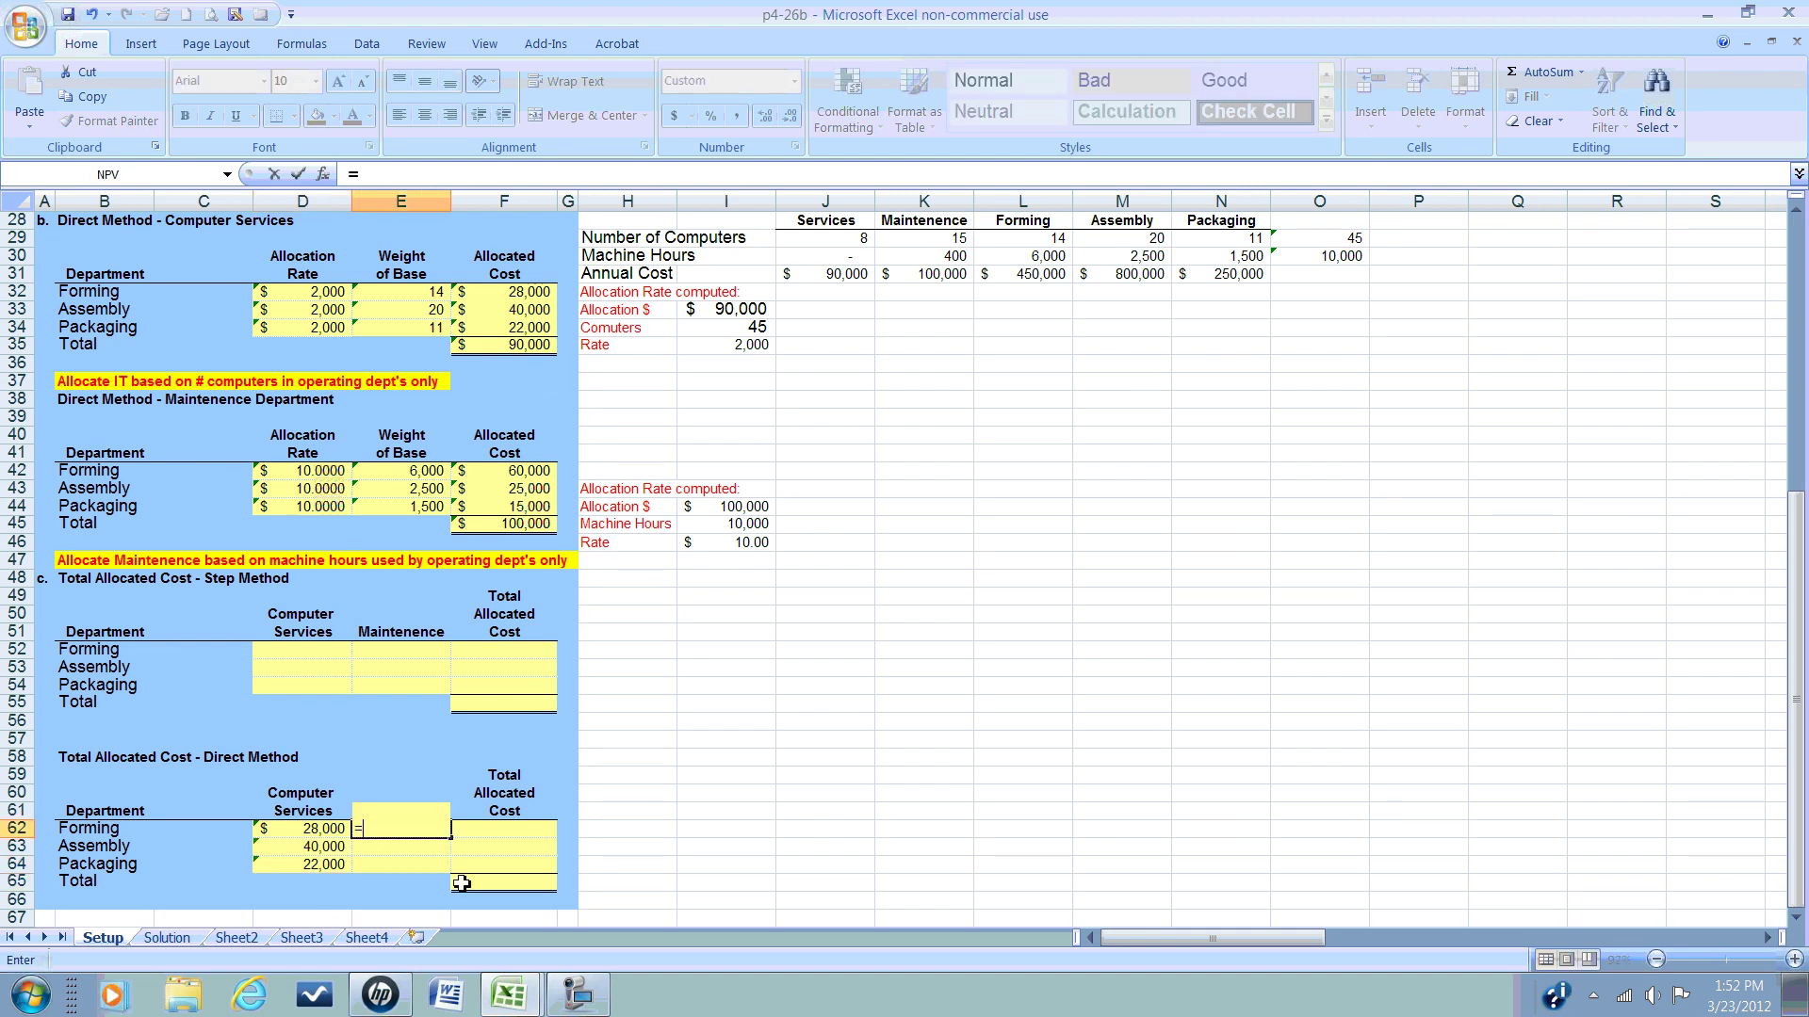
{"action": "left_click", "coordinate": [508, 471]}
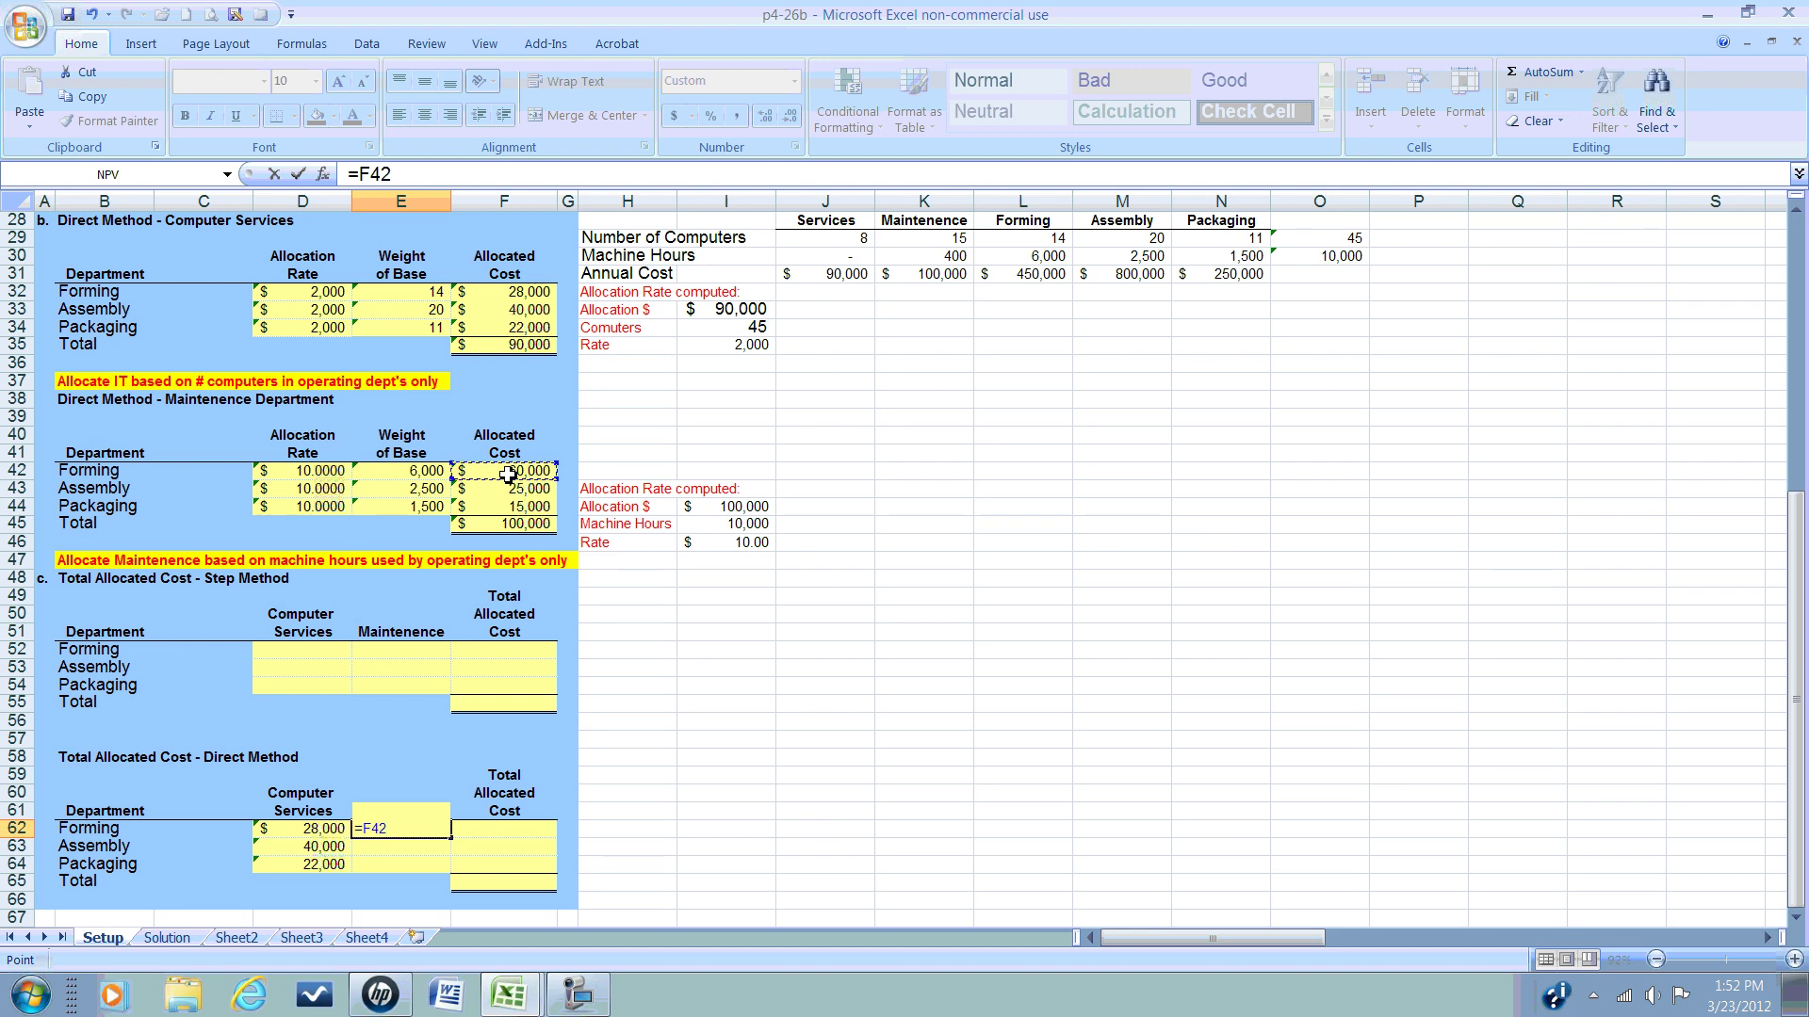
{"action": "key", "text": "Return"}
{"action": "type", "text": "="}
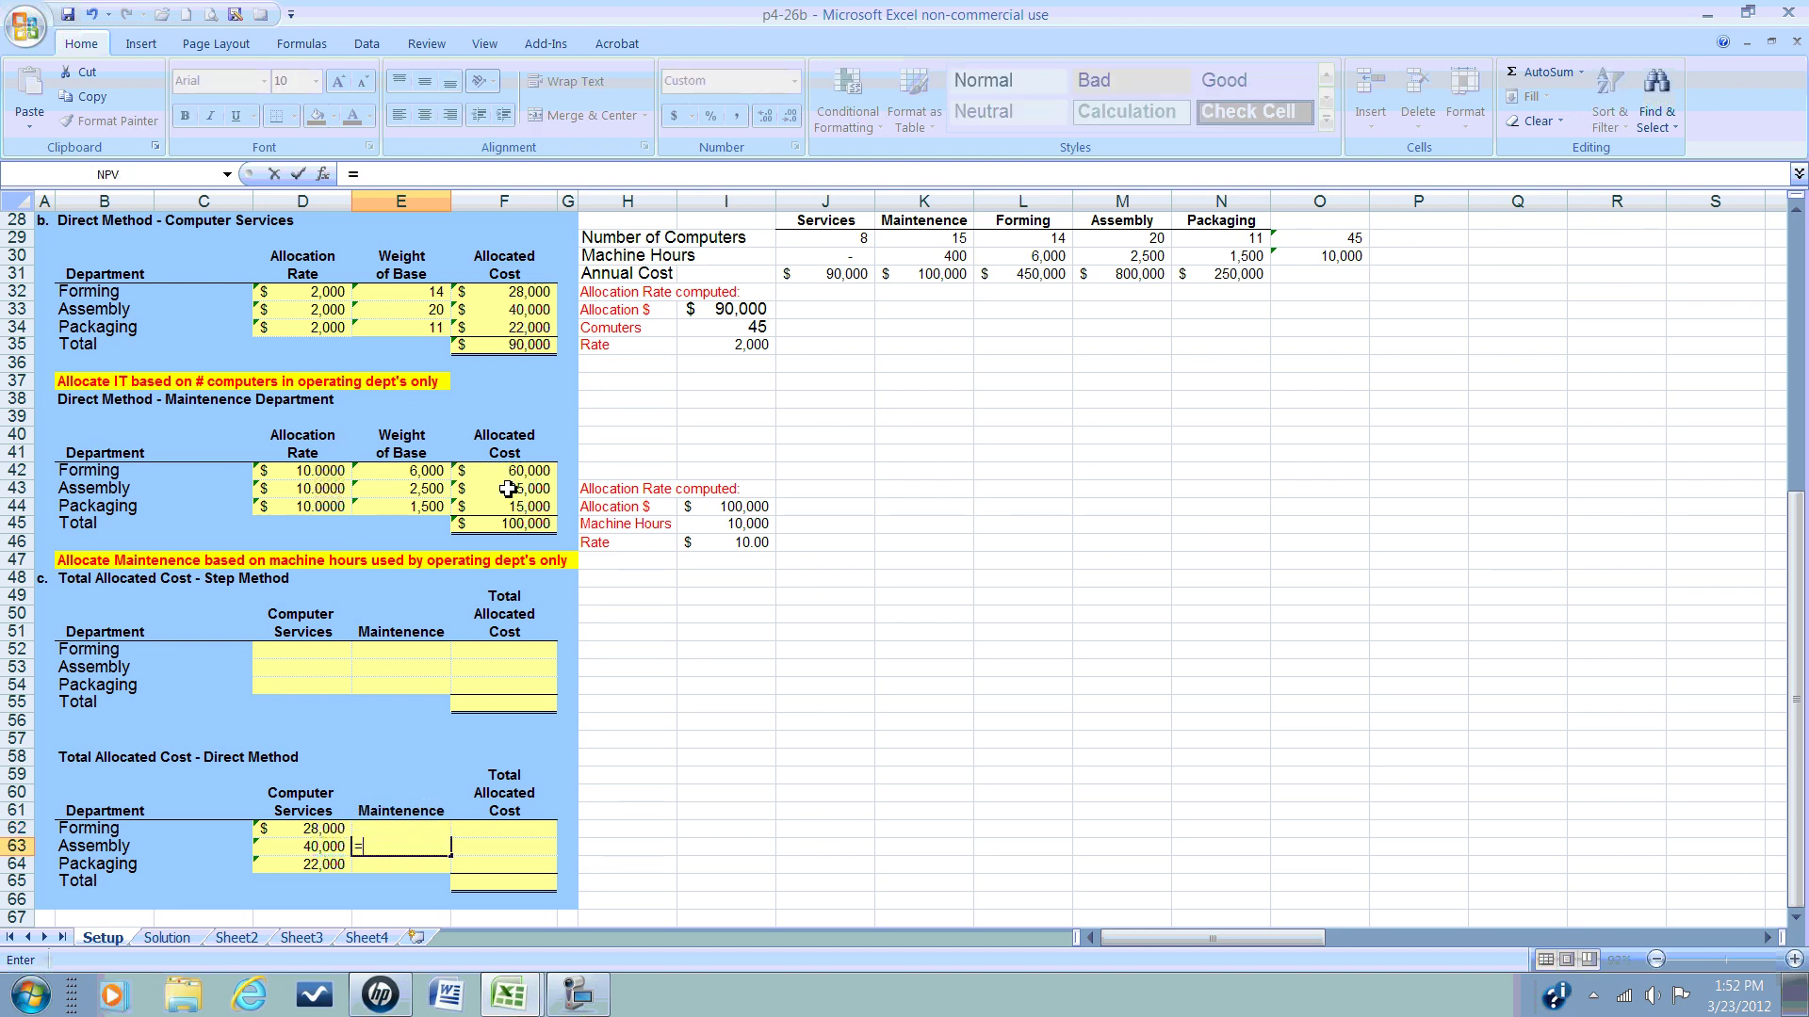
{"action": "left_click", "coordinate": [510, 492]}
{"action": "key", "text": "Return"}
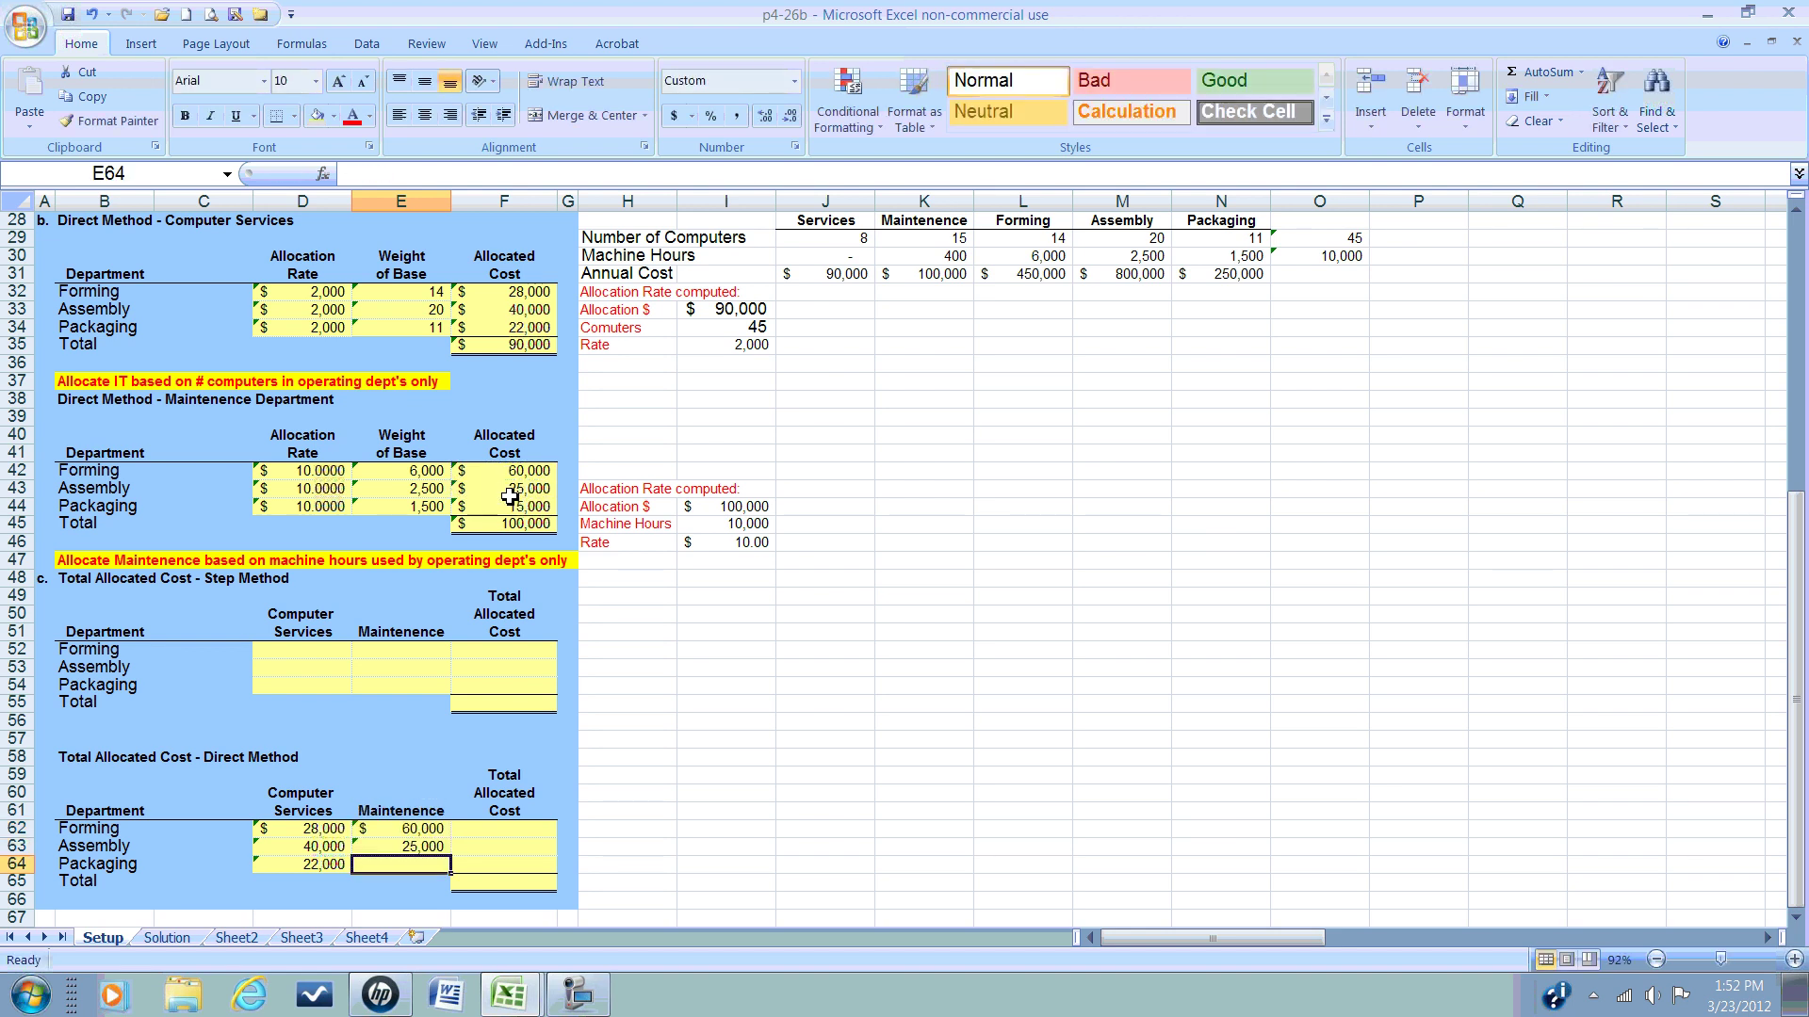
{"action": "type", "text": "="}
{"action": "left_click", "coordinate": [510, 508]}
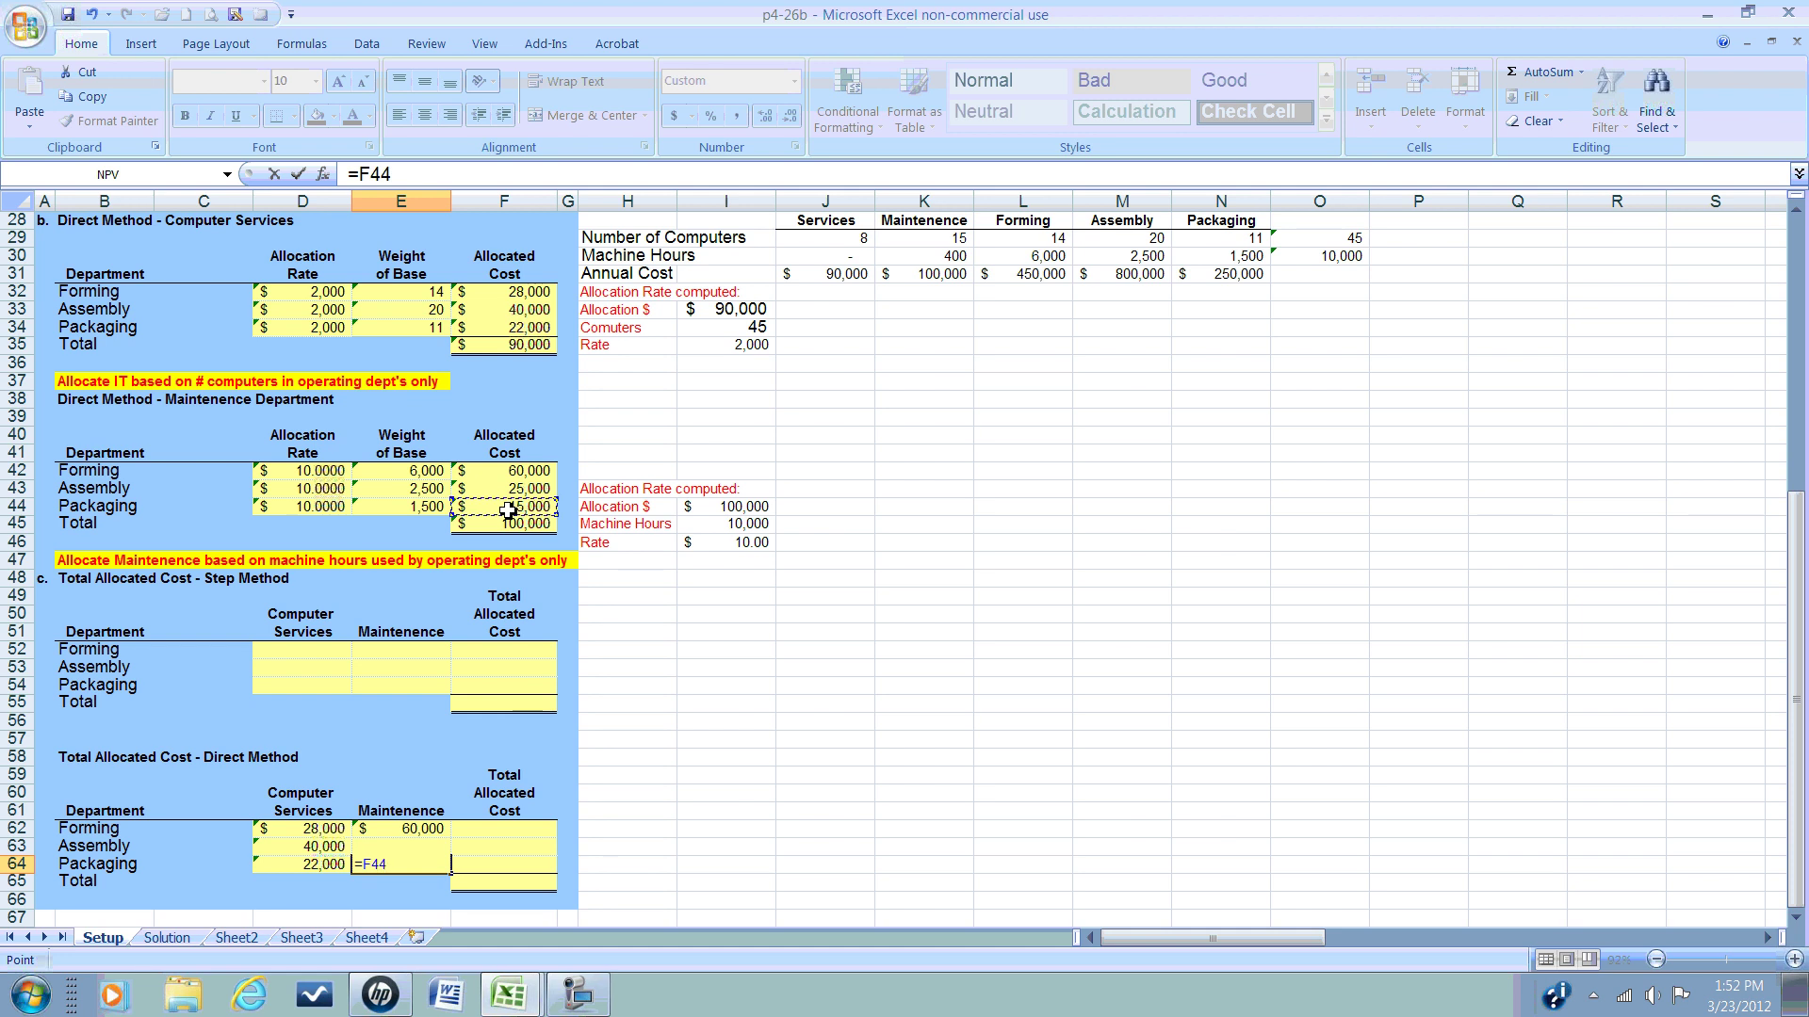
{"action": "key", "text": "Return"}
{"action": "key", "text": "Up"}
{"action": "key", "text": "Up"}
{"action": "key", "text": "Up"}
{"action": "key", "text": "Right"}
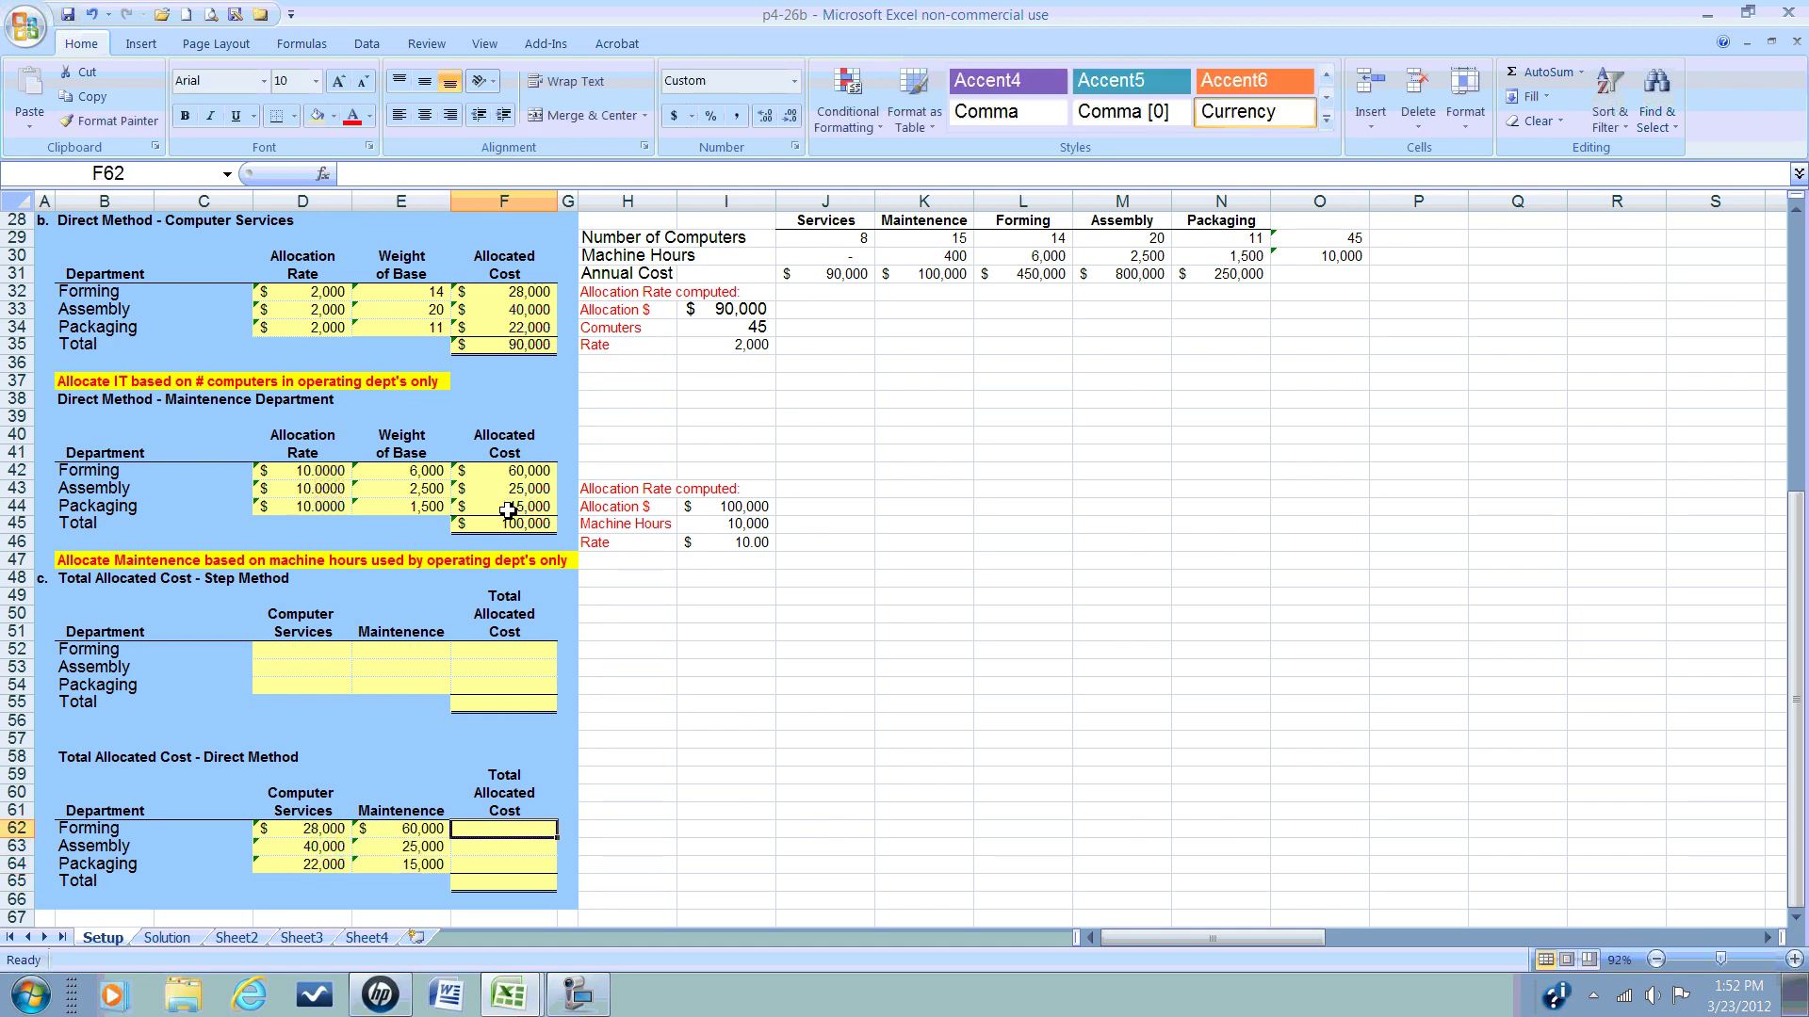
Step: Enter =+D62+E62 in F62 for a Forming total of 88,000
{"action": "type", "text": "+"}
{"action": "key", "text": "Left"}
{"action": "key", "text": "Left"}
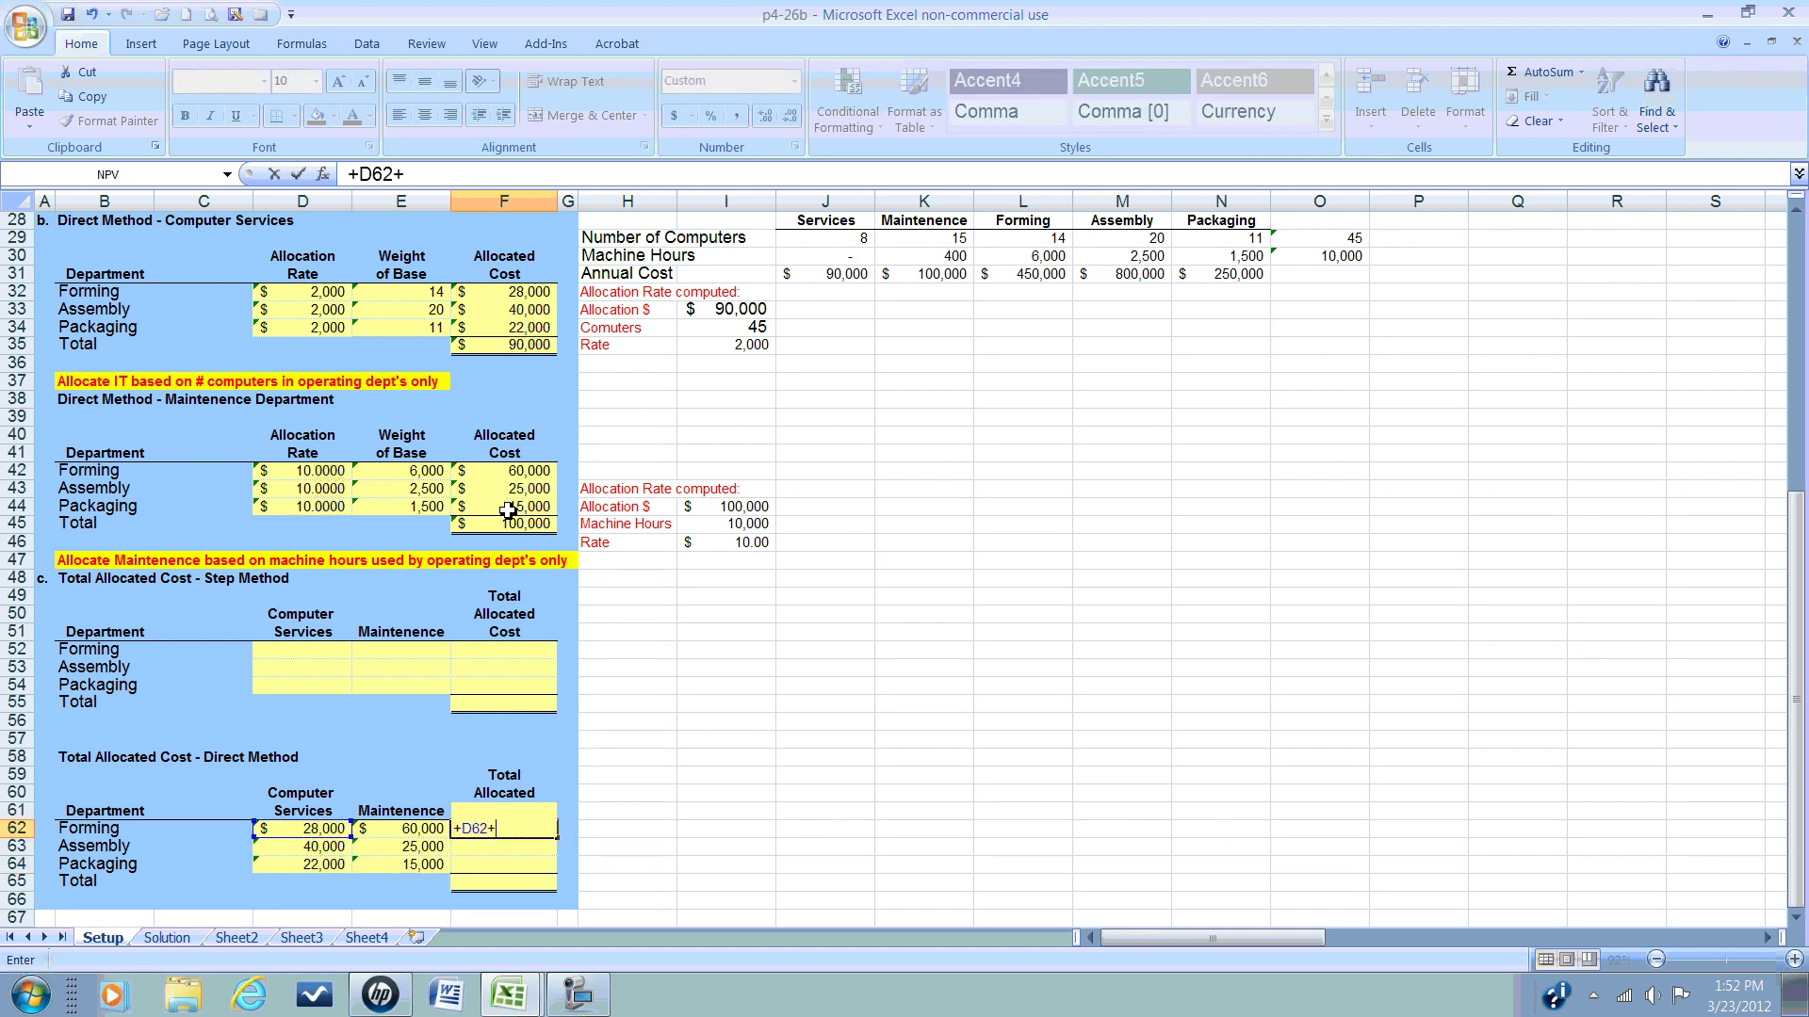
{"action": "type", "text": "+"}
{"action": "key", "text": "Left"}
{"action": "key", "text": "Return"}
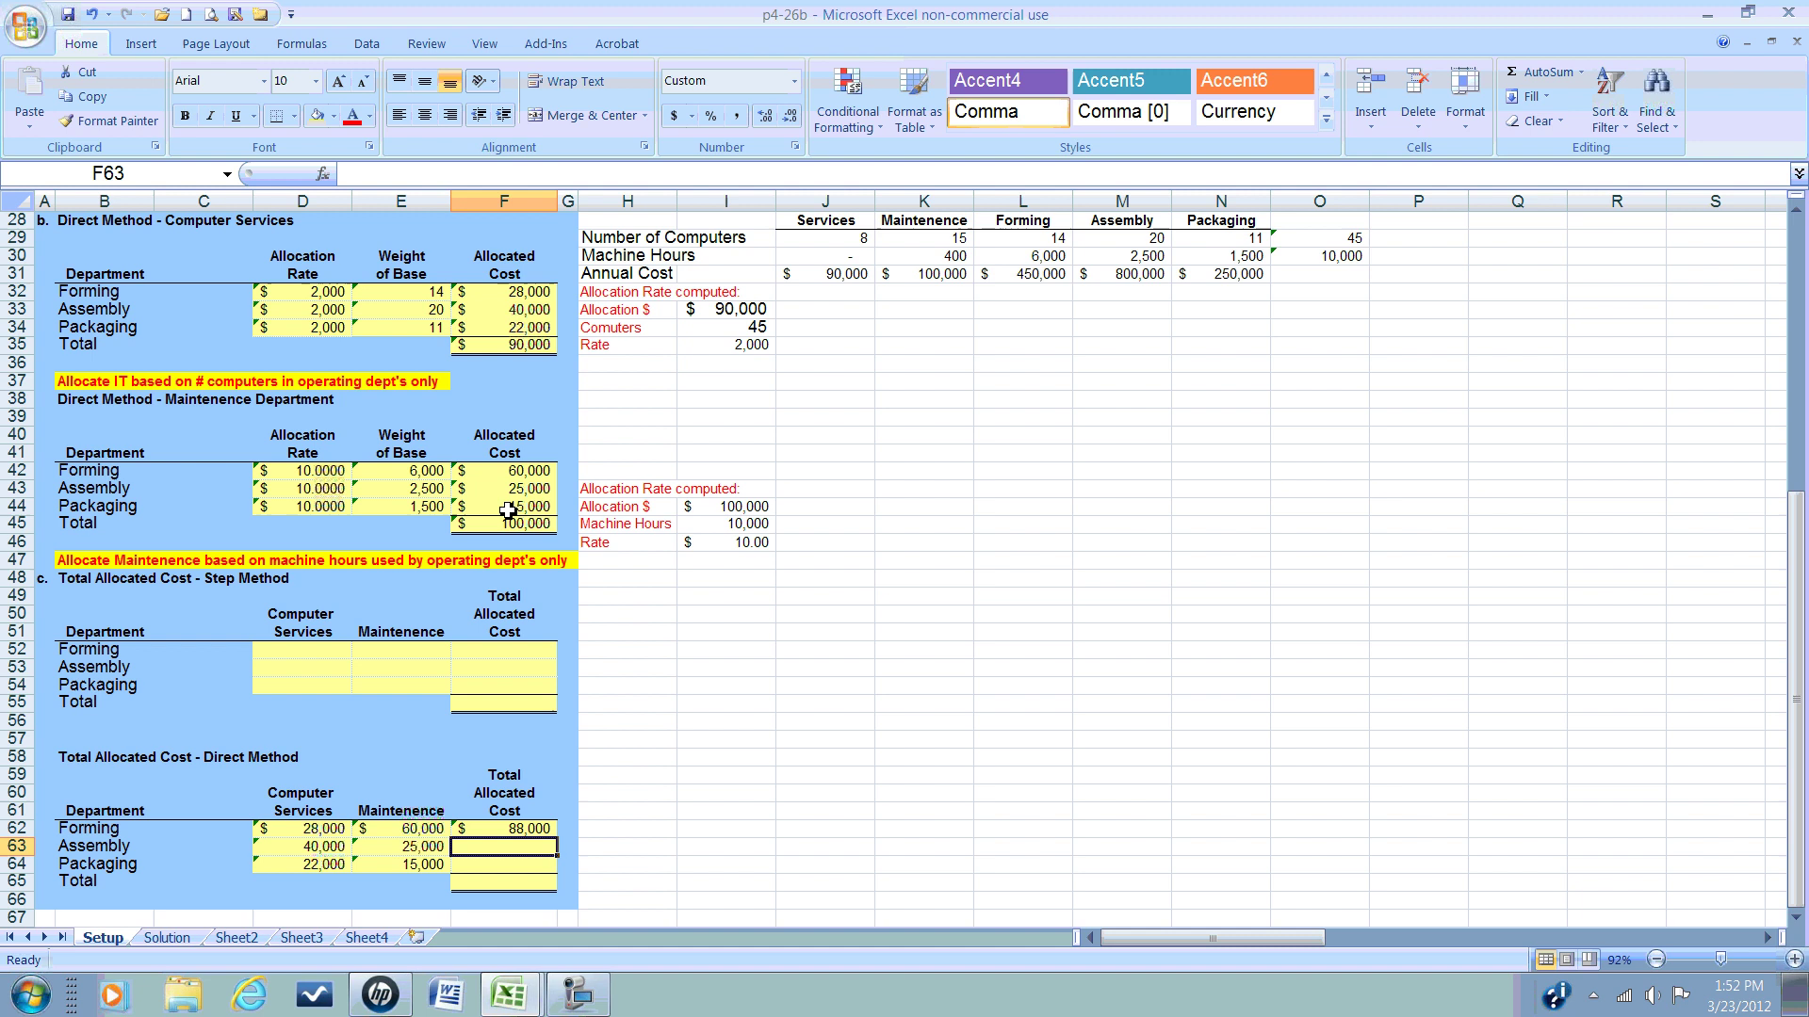
Step: Copy the F62 total formula into F63:F64, giving Assembly 65,000 and Packaging 37,000
{"action": "left_click", "coordinate": [533, 831]}
{"action": "right_click", "coordinate": [536, 830]}
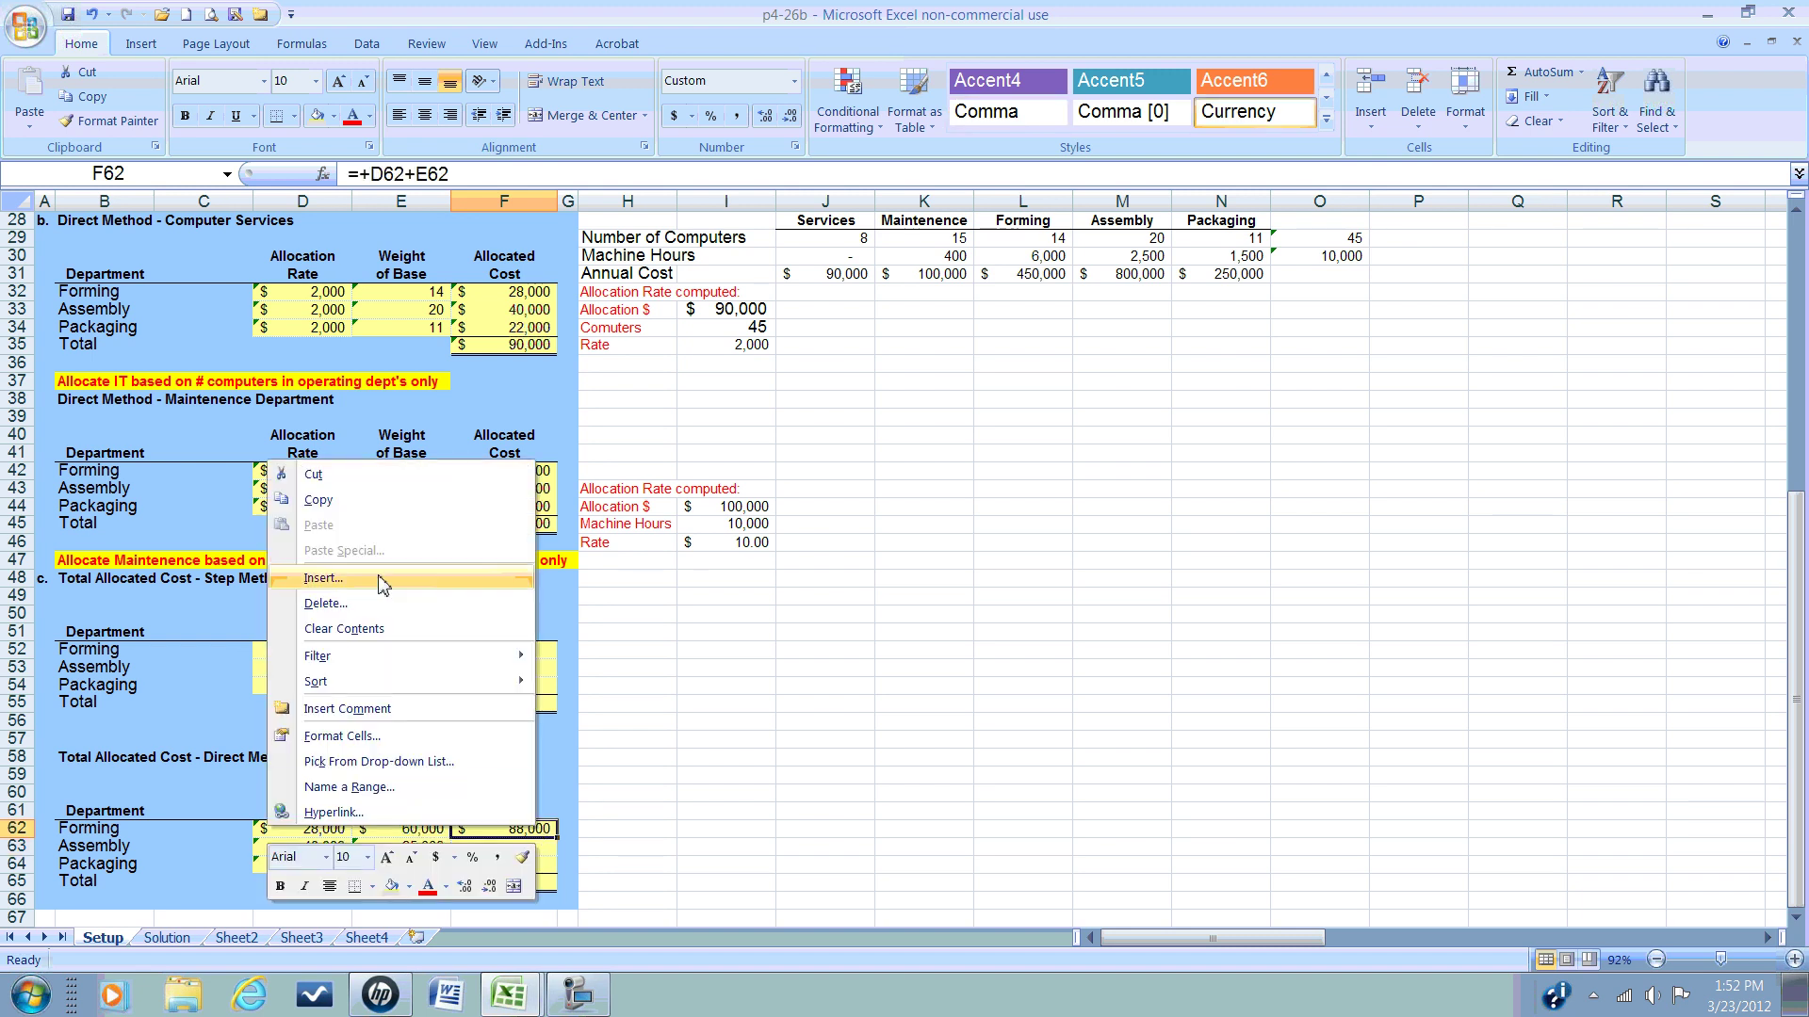
{"action": "left_click", "coordinate": [321, 501]}
{"action": "left_click", "coordinate": [505, 851]}
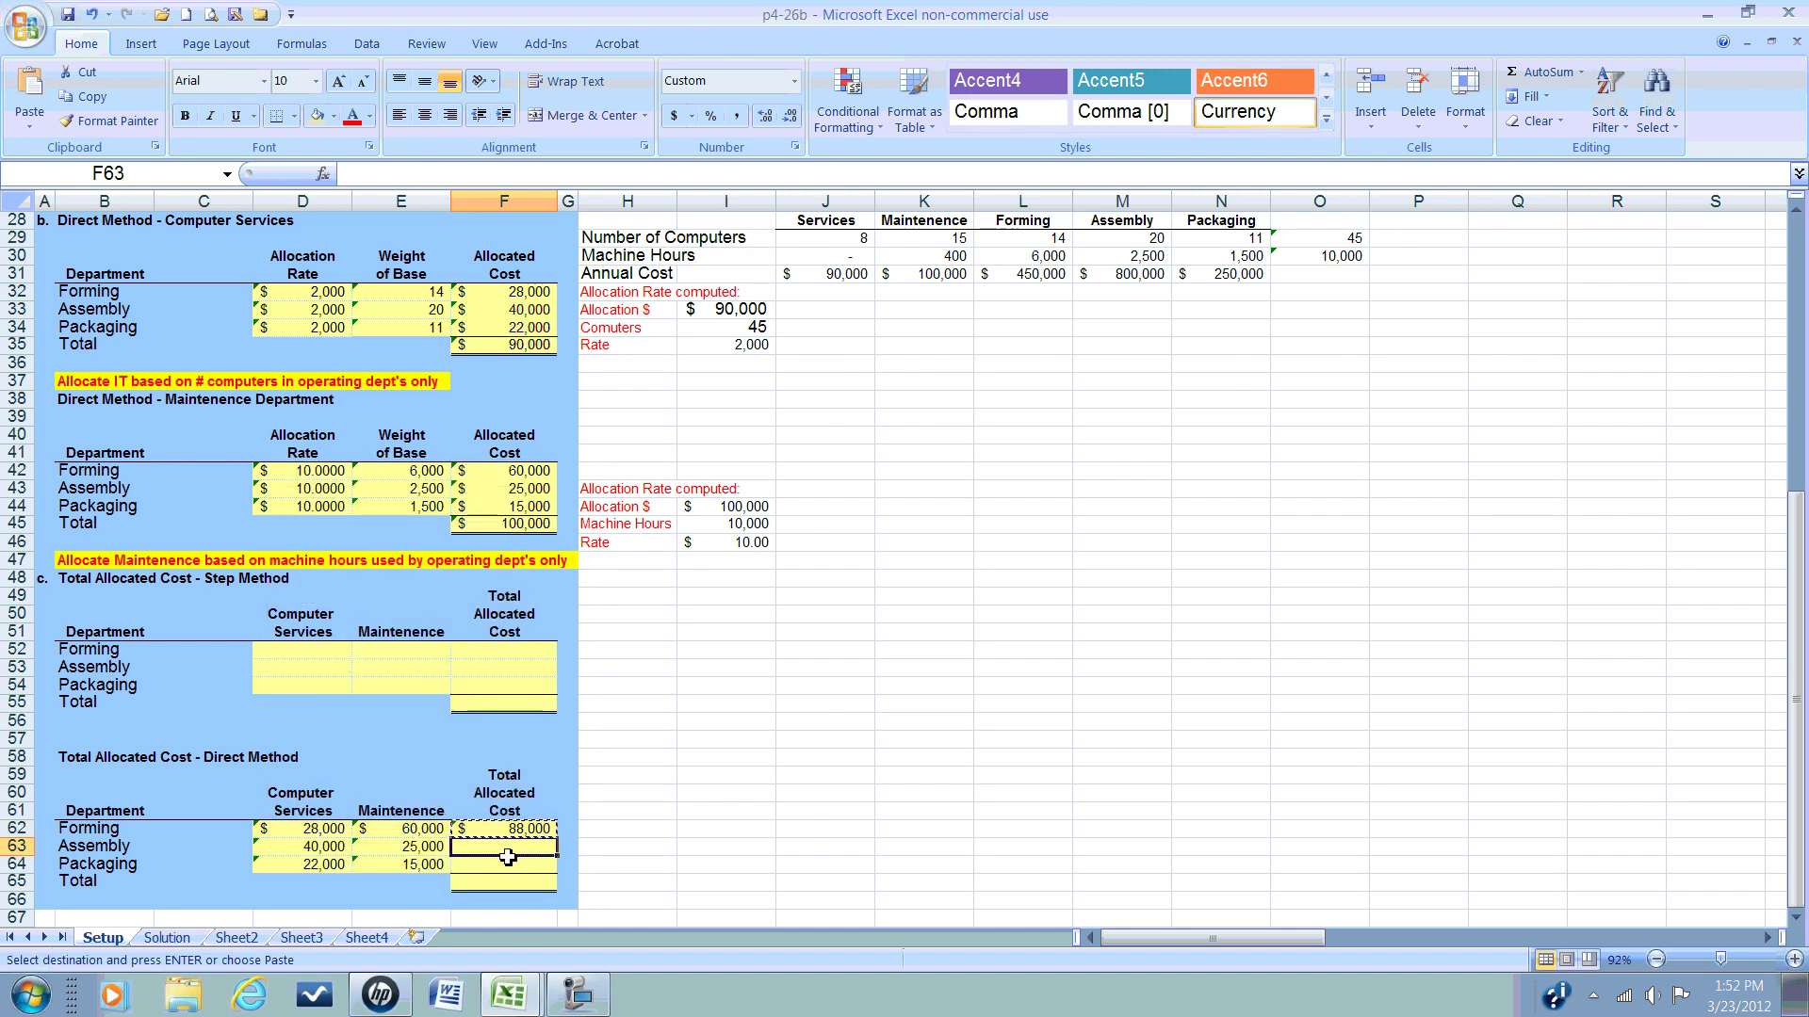
{"action": "left_click_drag", "start_coordinate": [508, 858], "coordinate": [508, 865]}
{"action": "right_click", "coordinate": [507, 864]}
{"action": "left_click", "coordinate": [287, 559]}
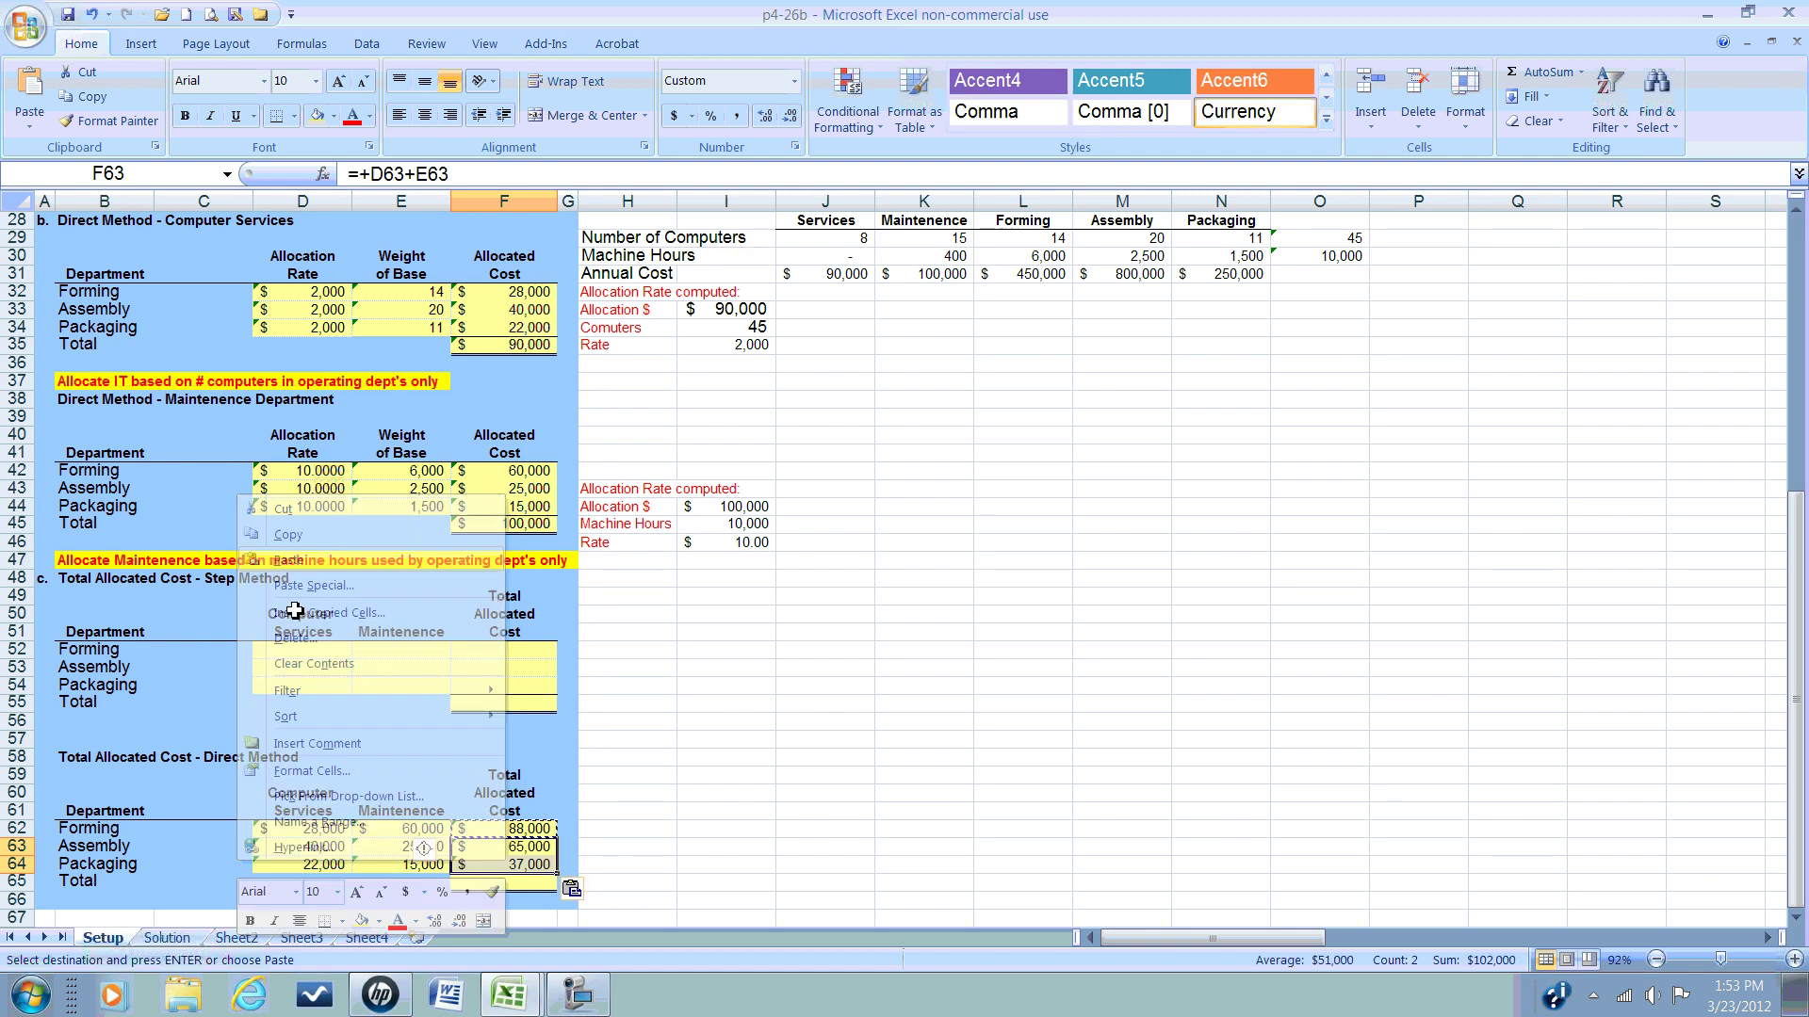
Step: AutoSum F65 as =SUM(F62:F64) for a grand total of 190,000
{"action": "left_click", "coordinate": [504, 883]}
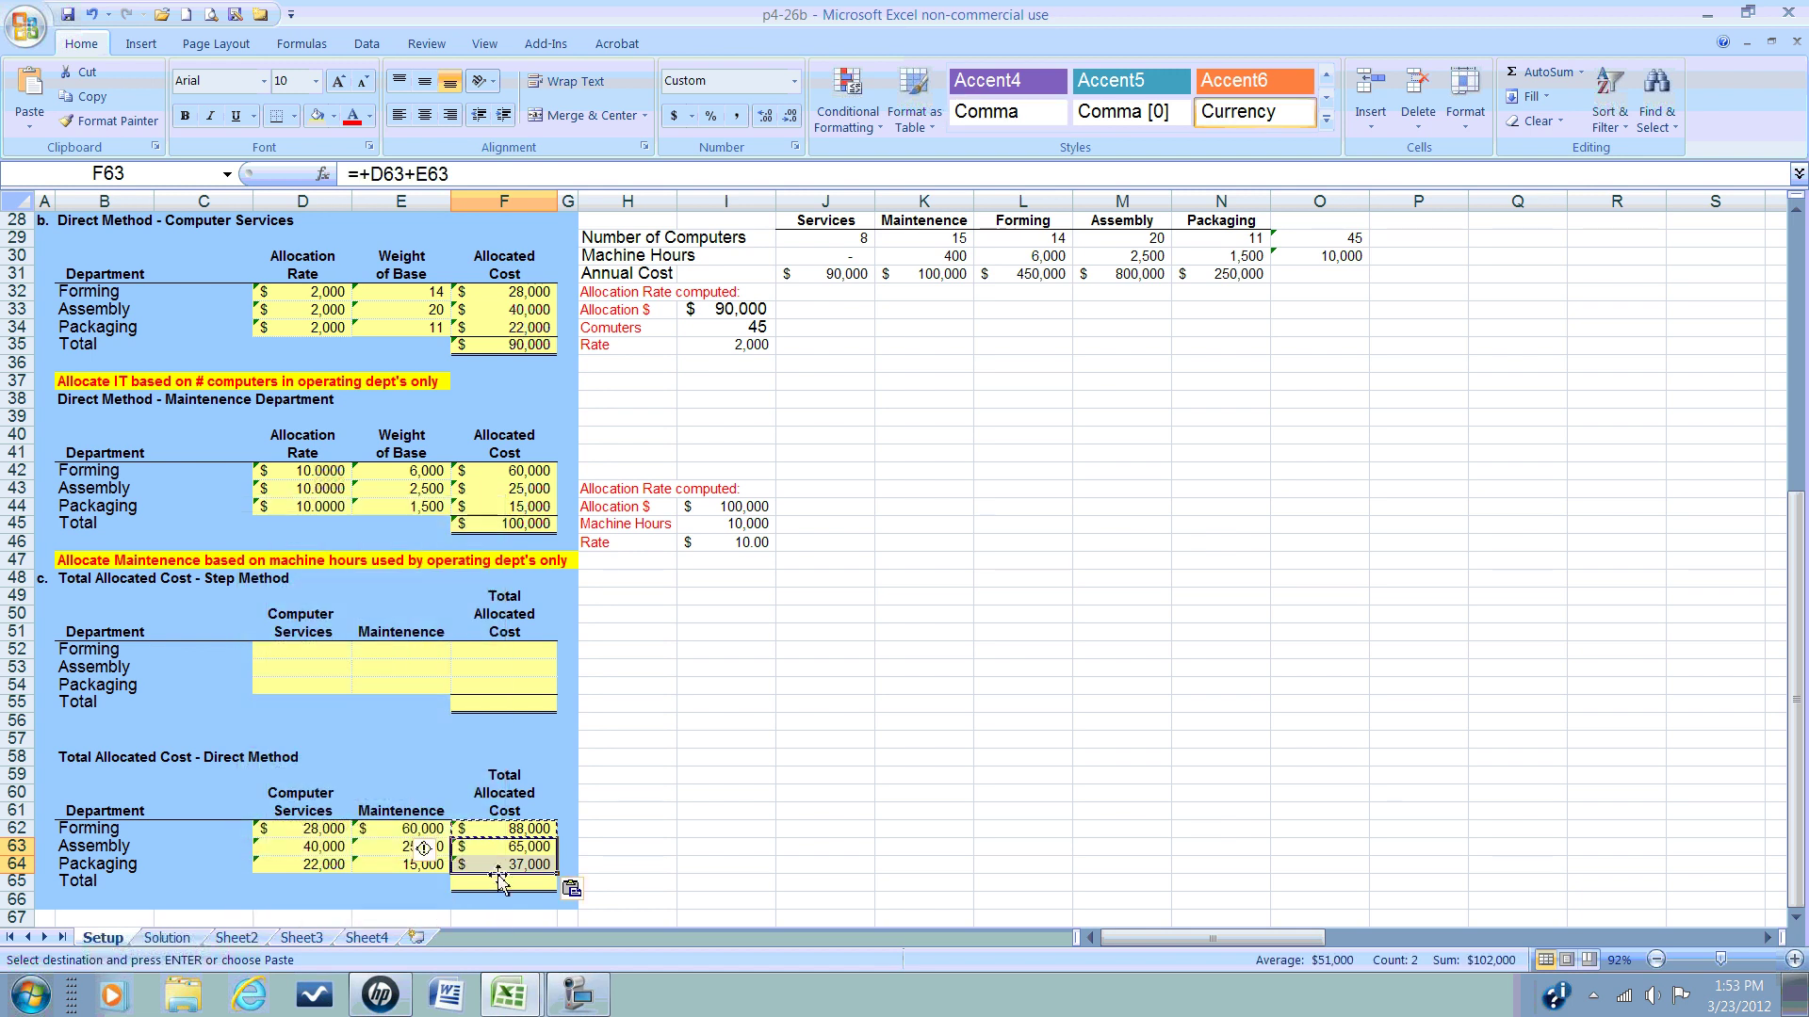
{"action": "left_click", "coordinate": [1528, 91]}
{"action": "left_click", "coordinate": [1528, 91]}
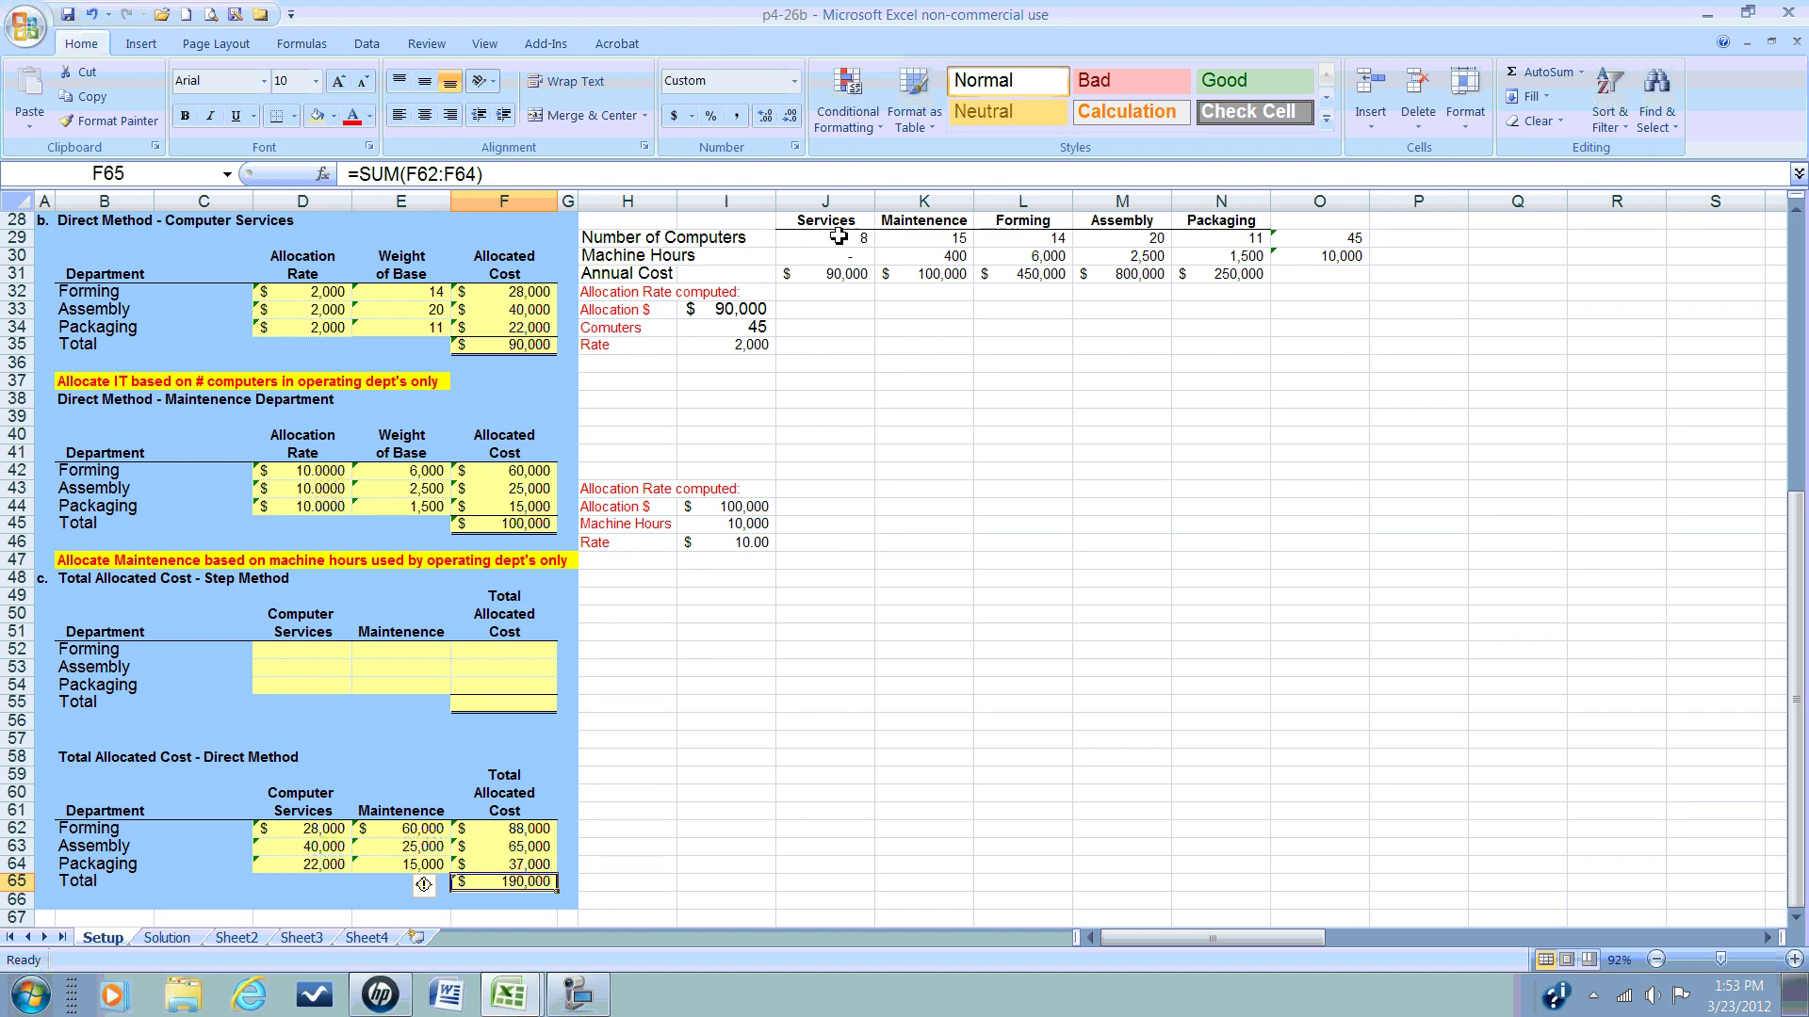
Step: Fill J29:K30, the service departments' computers and machine hours, with Red
{"action": "left_click_drag", "start_coordinate": [830, 244], "coordinate": [928, 263]}
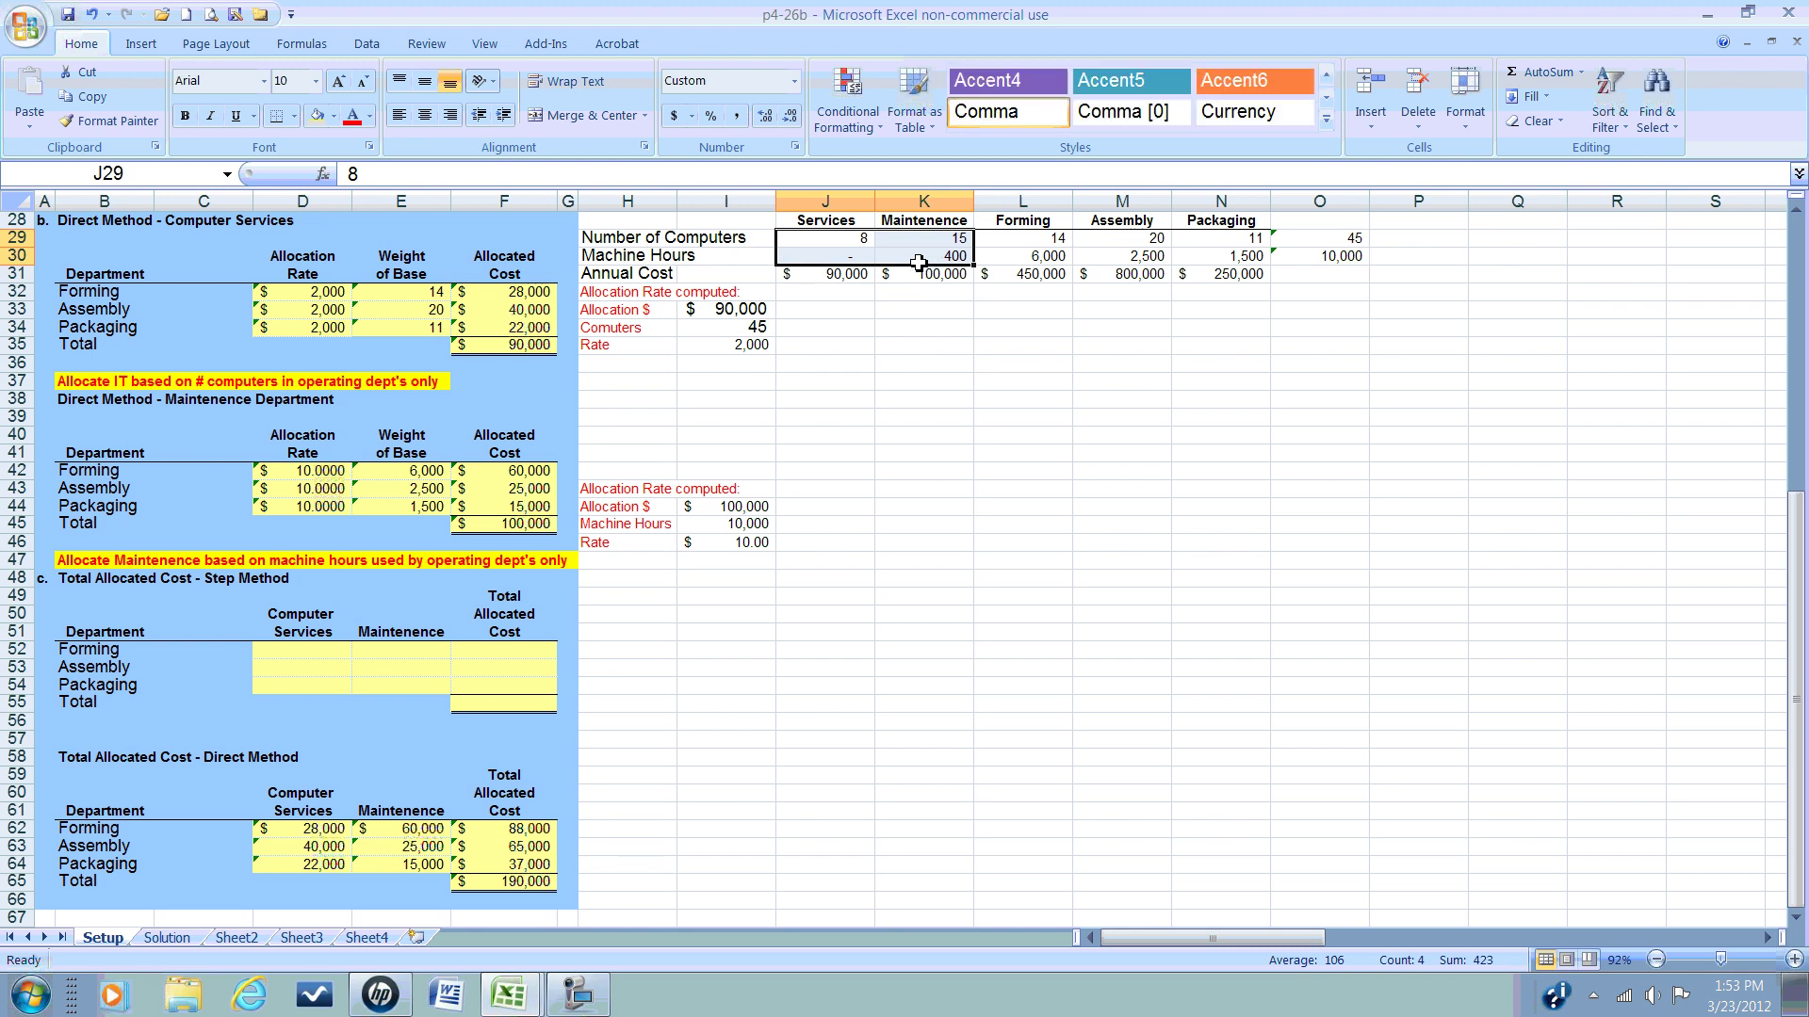
{"action": "left_click", "coordinate": [336, 116]}
{"action": "left_click", "coordinate": [185, 294]}
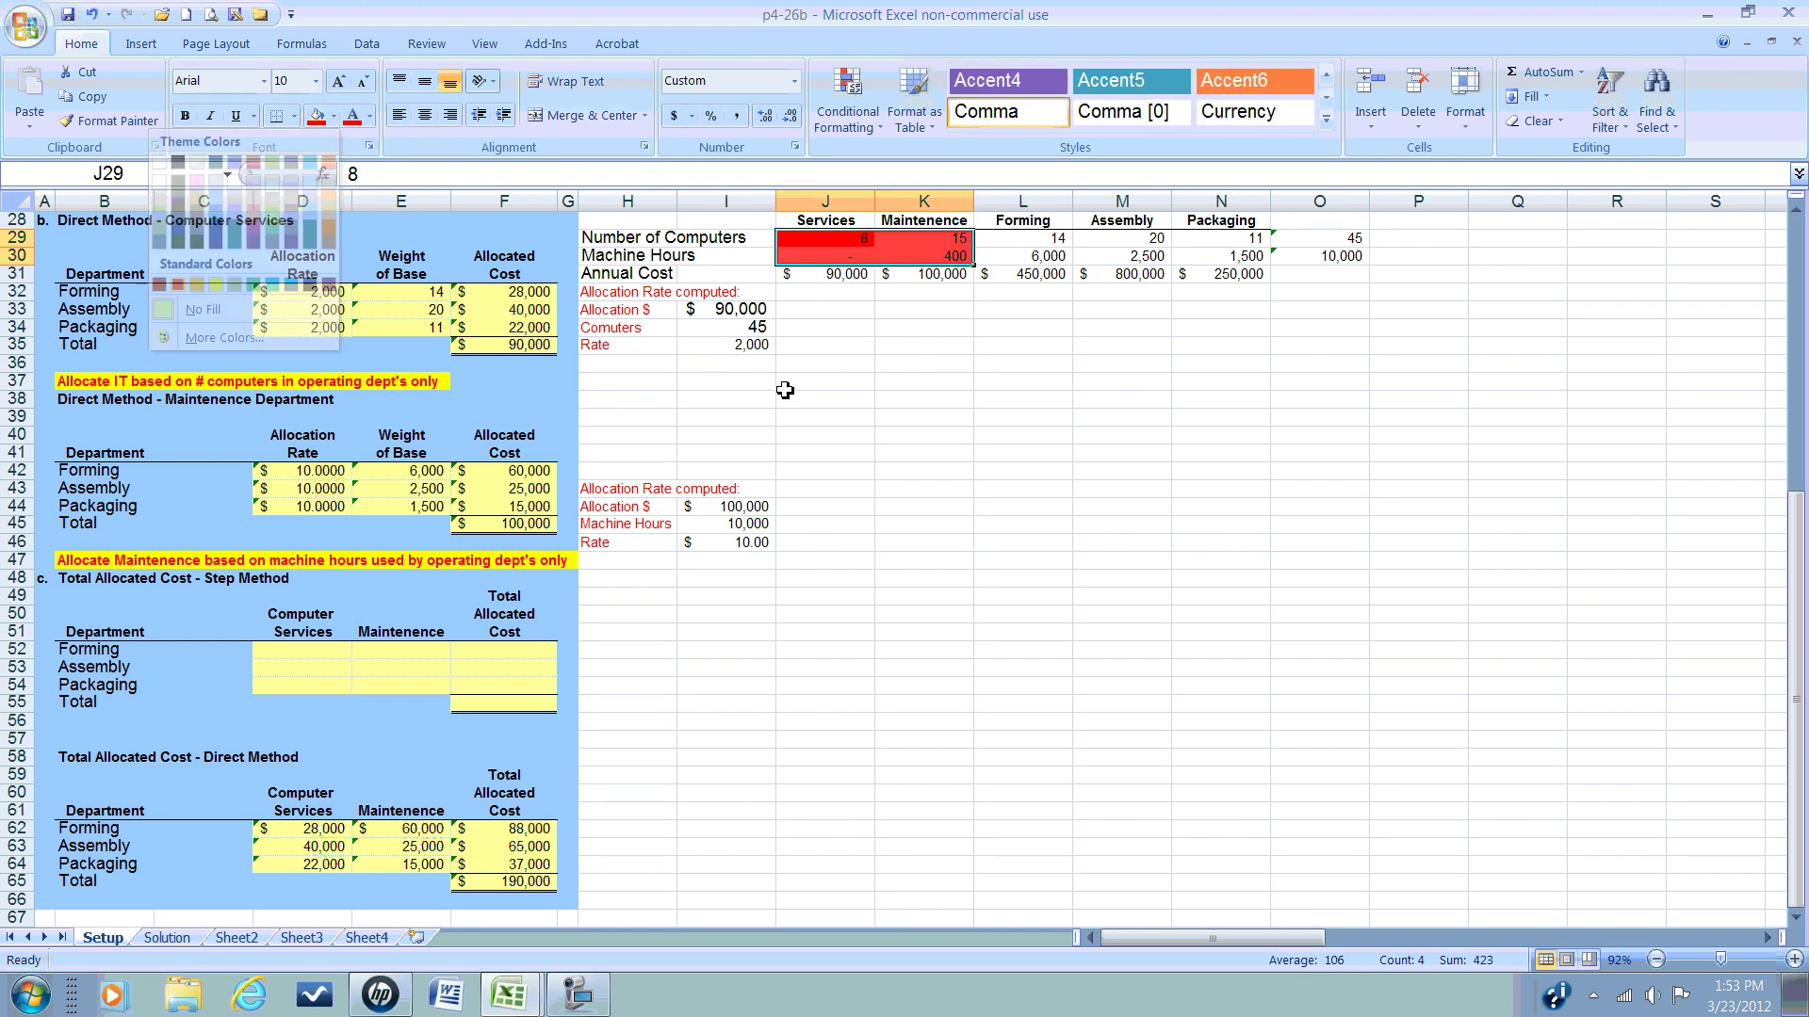
{"action": "left_click", "coordinate": [1085, 440]}
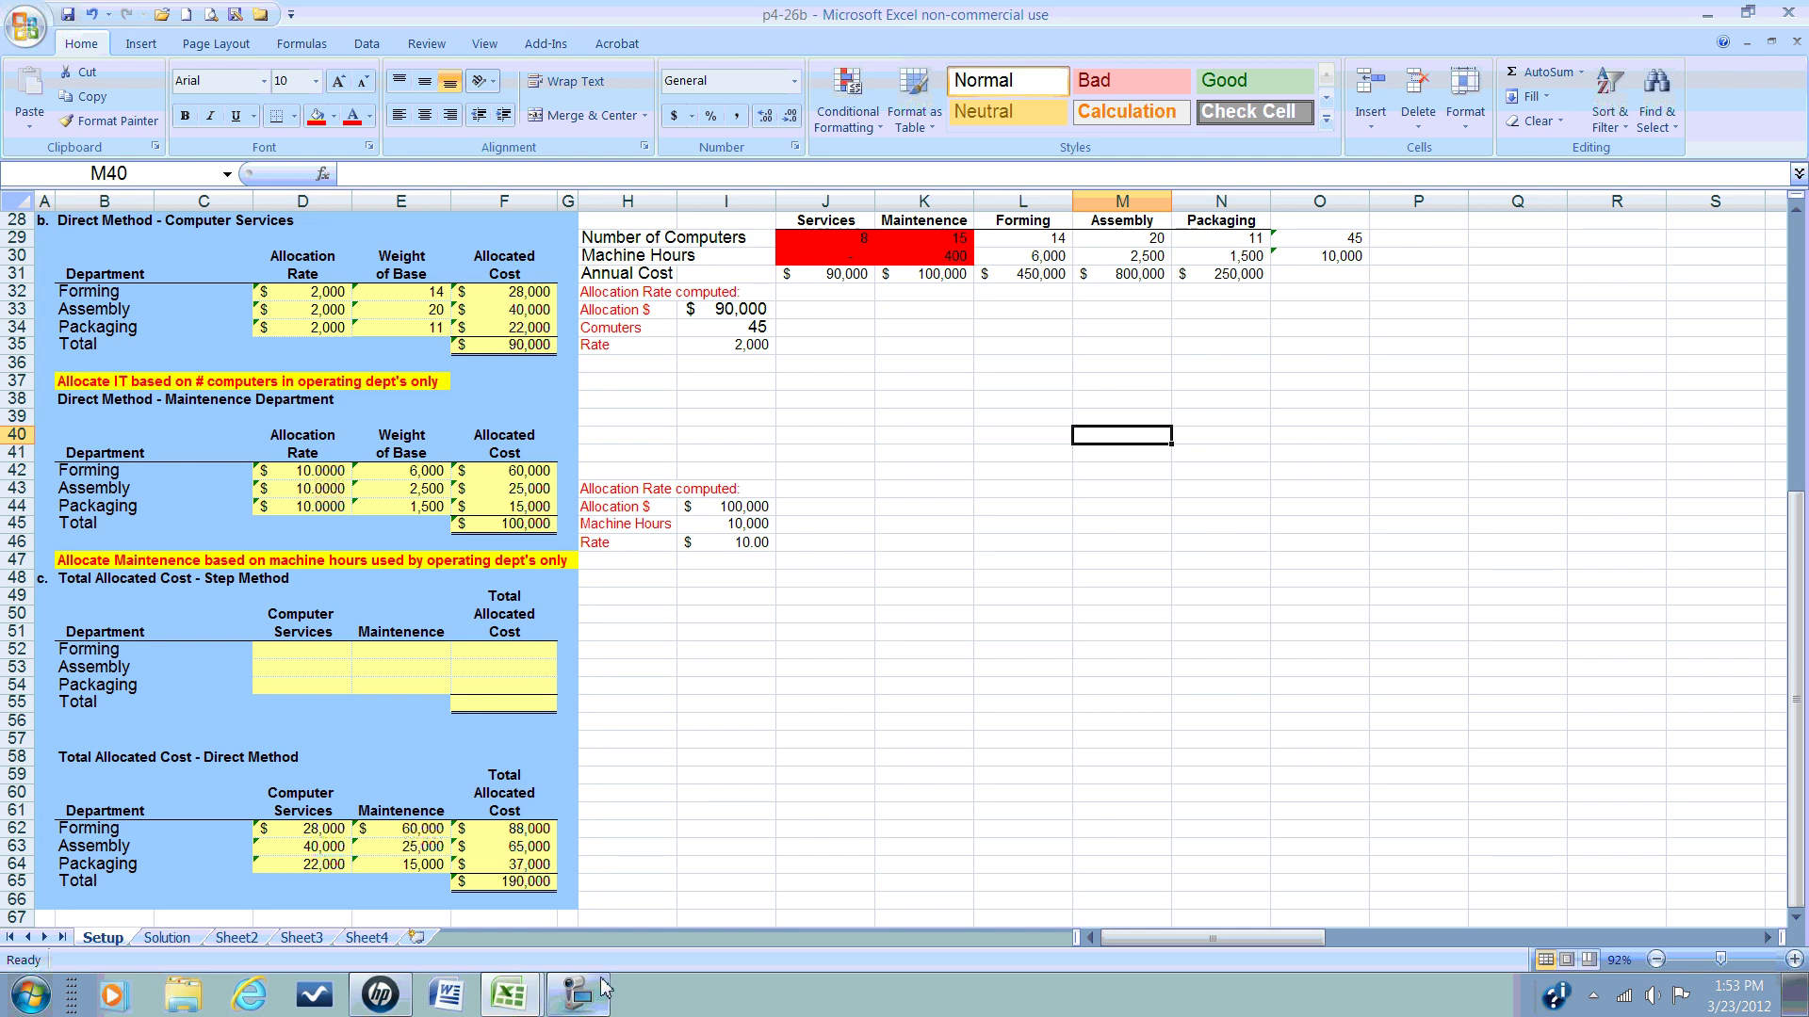